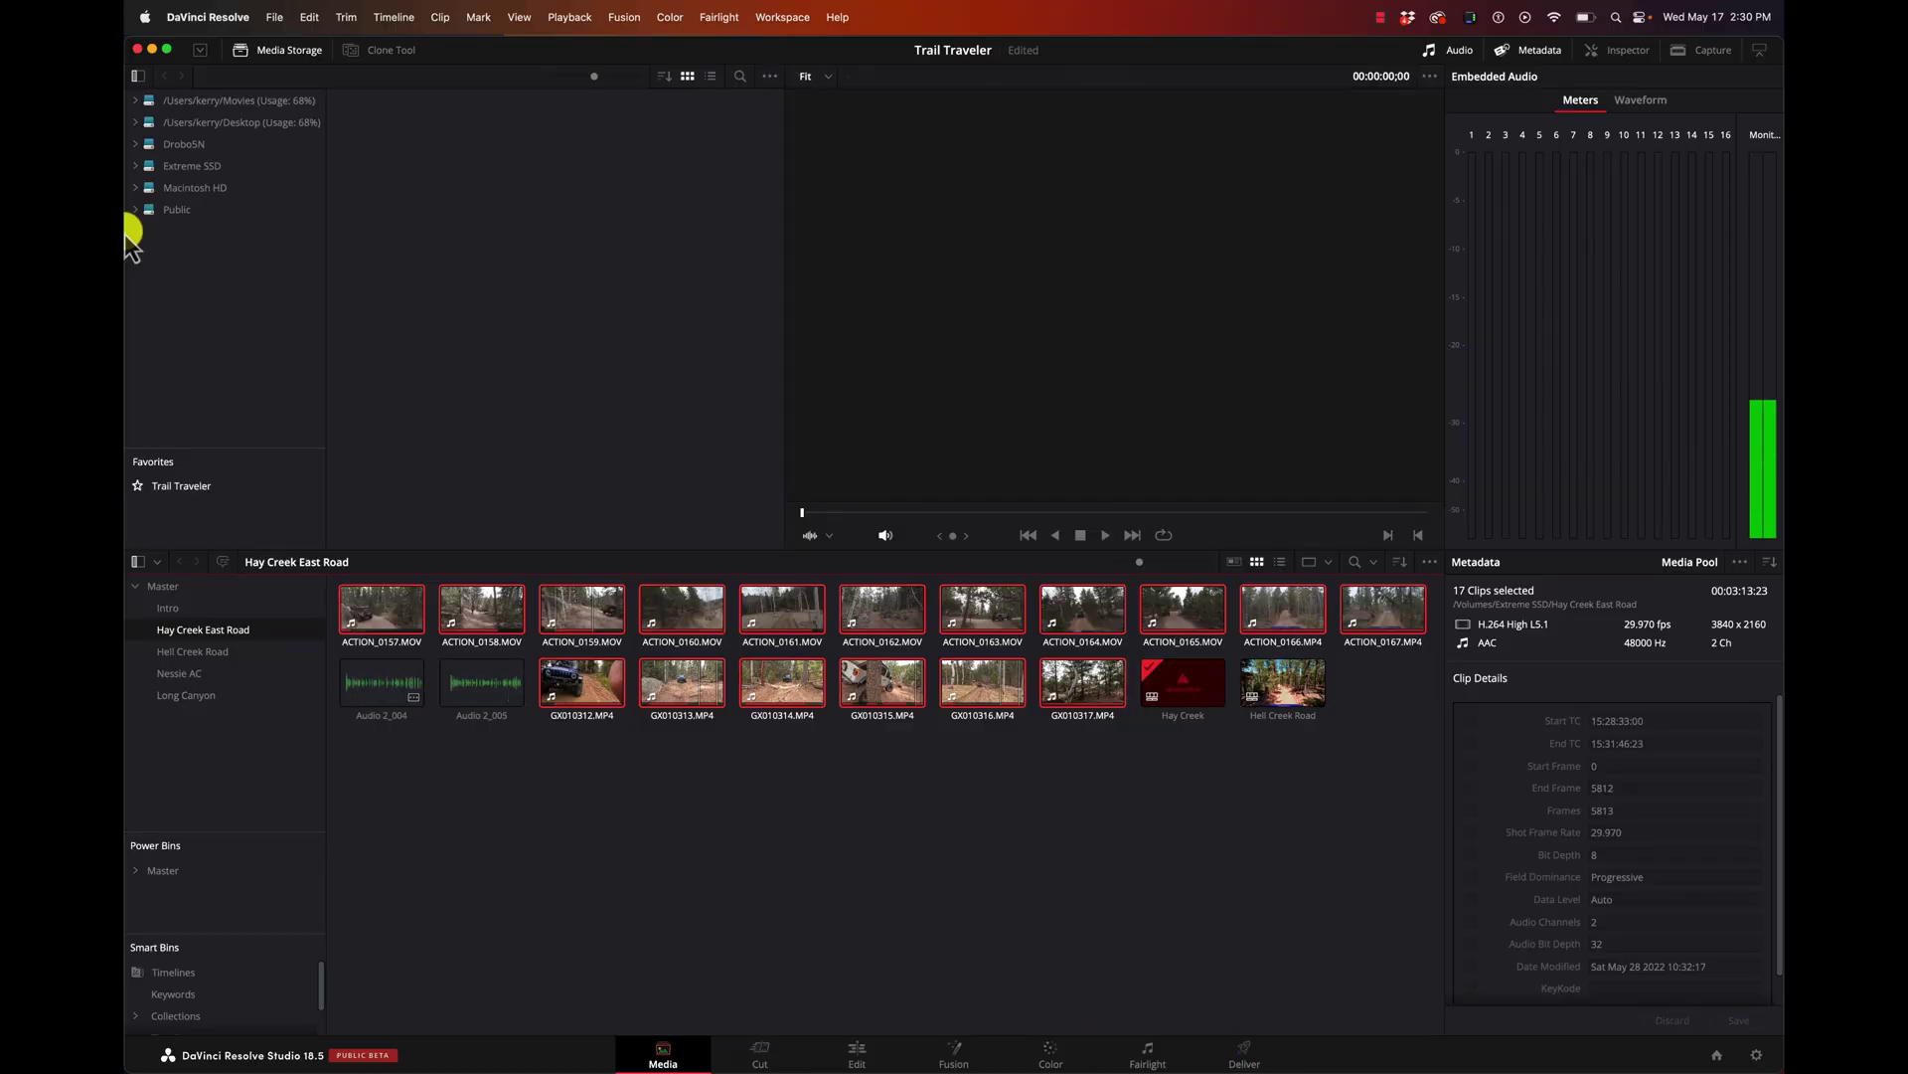
- Browse the attached drives in media storage and show the folders on Extreme SSD
left_click(187, 164)
left_click(179, 144)
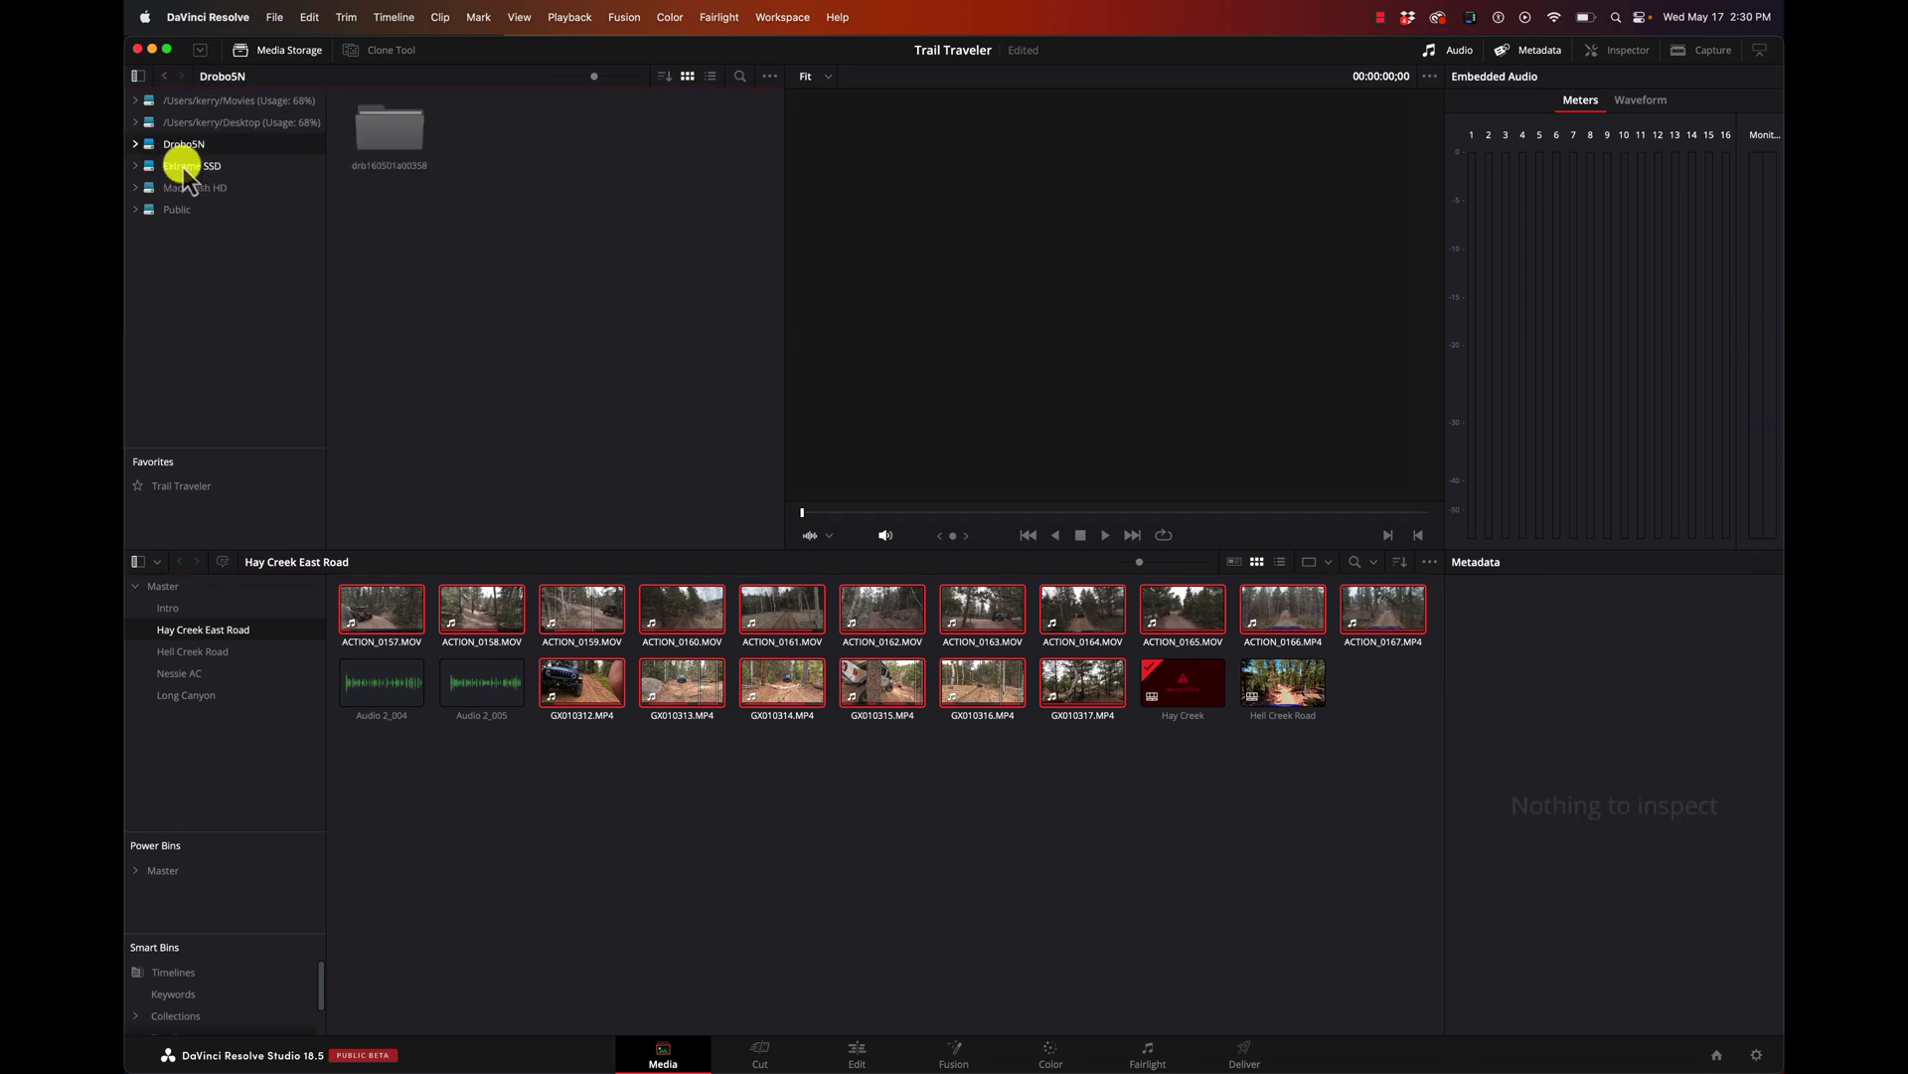
left_click(199, 165)
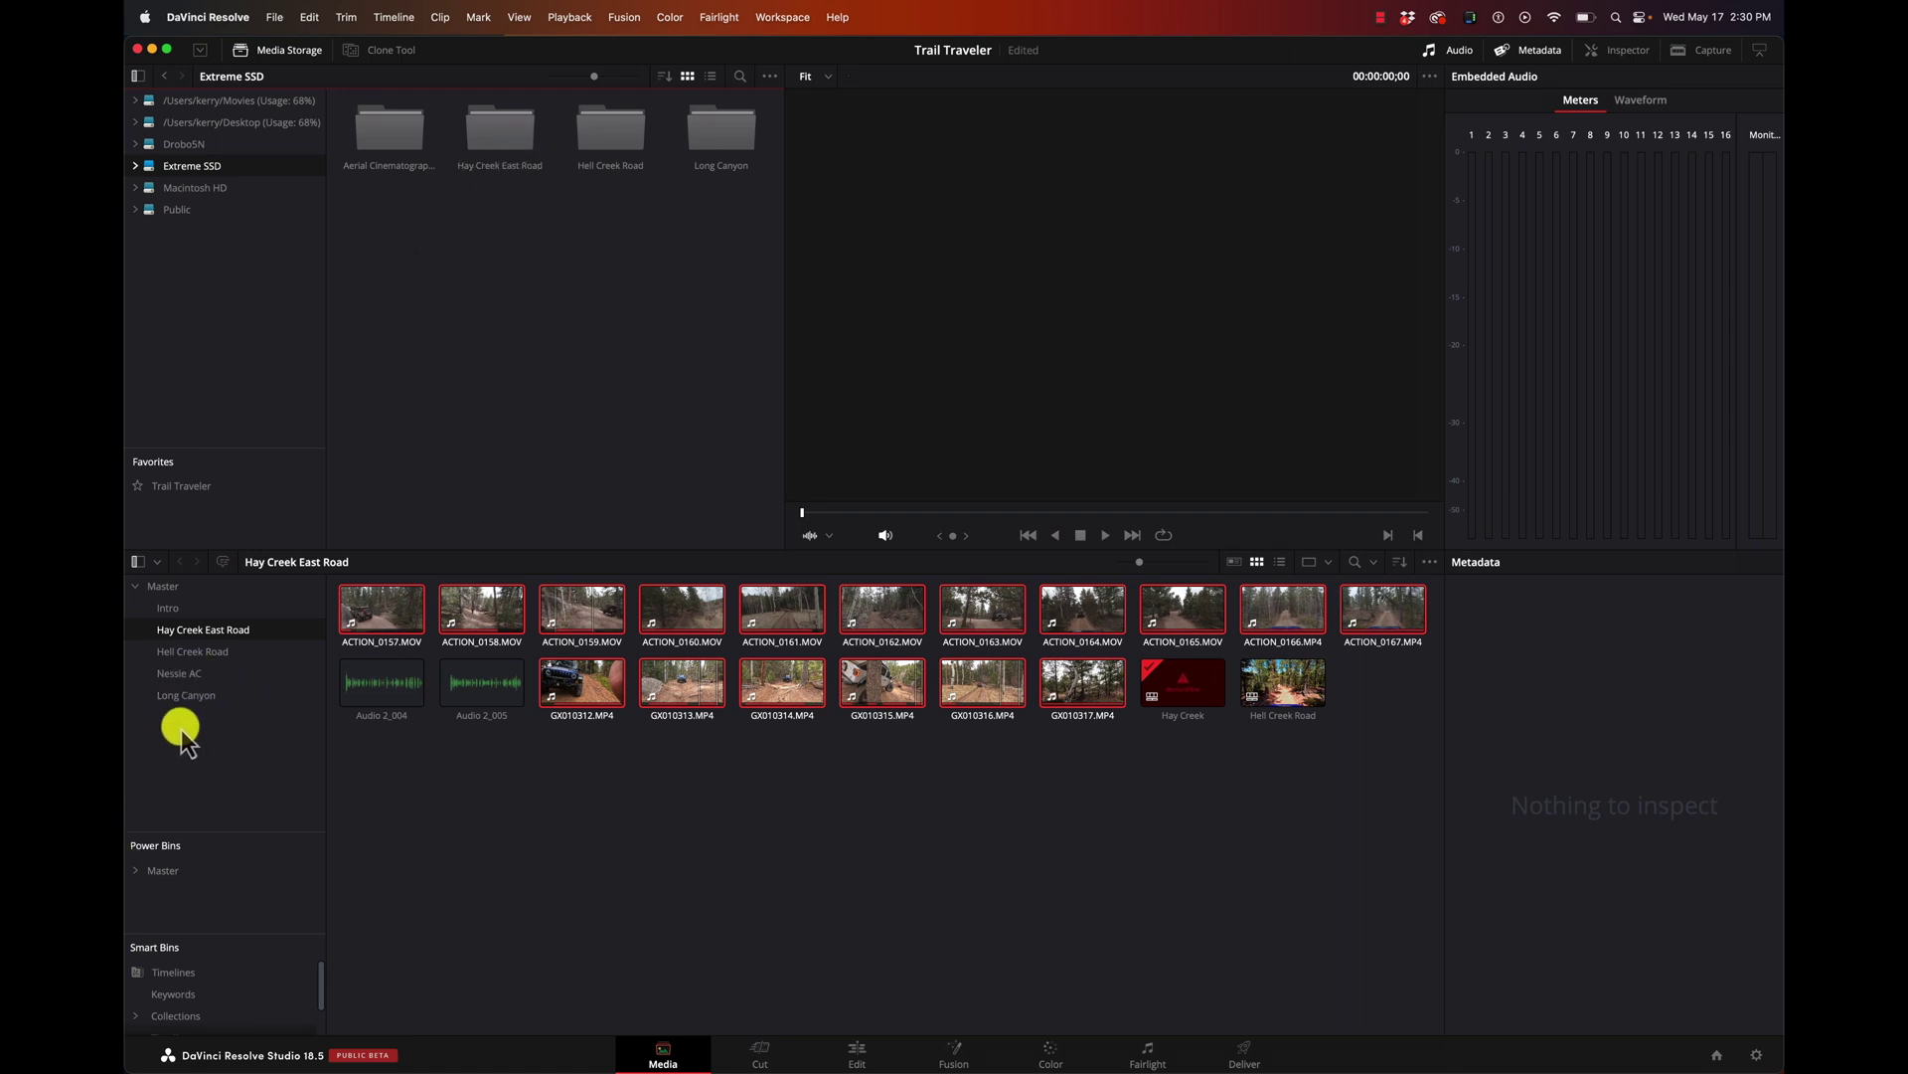
- Review the contents of the Hell Creek Road and Nessie AC bins, and return to the Hay Creek East Road bin
left_click(191, 650)
left_click(199, 630)
left_click(196, 649)
left_click(187, 673)
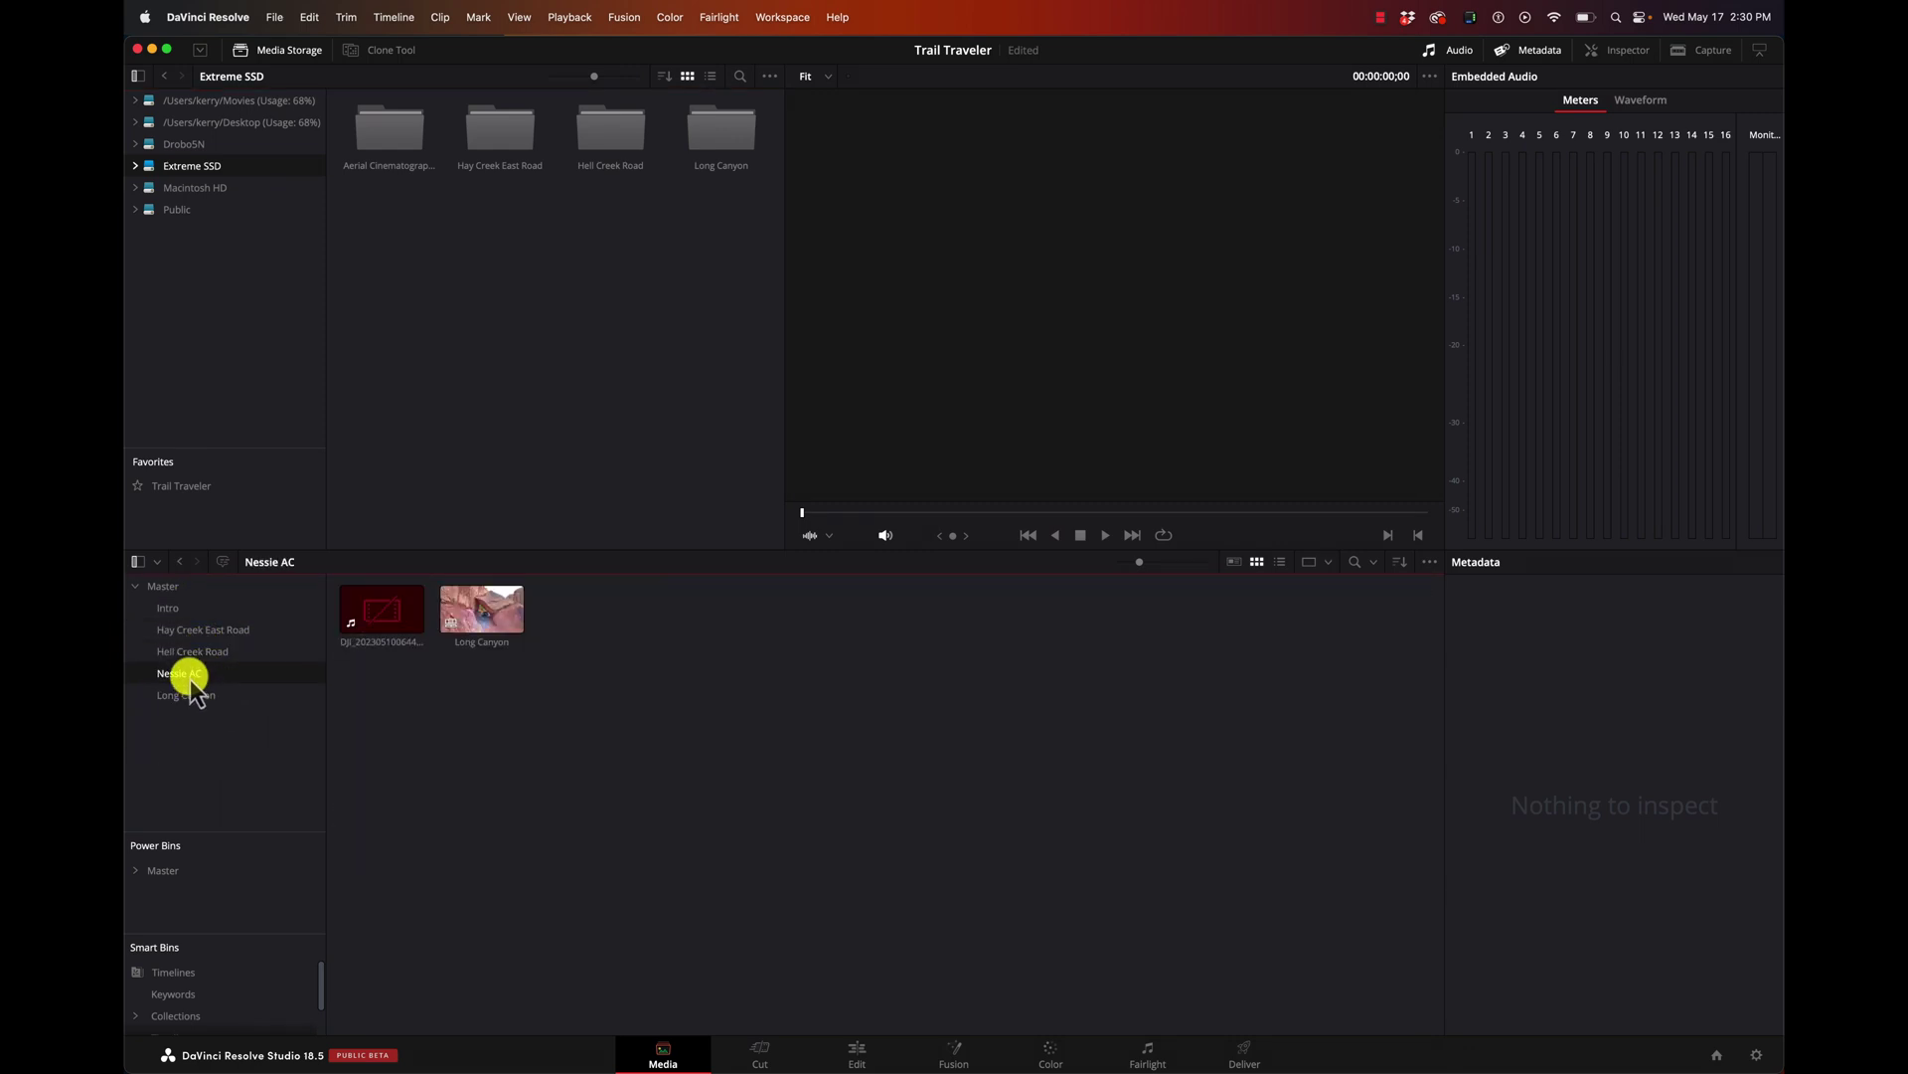
left_click(196, 650)
left_click(208, 630)
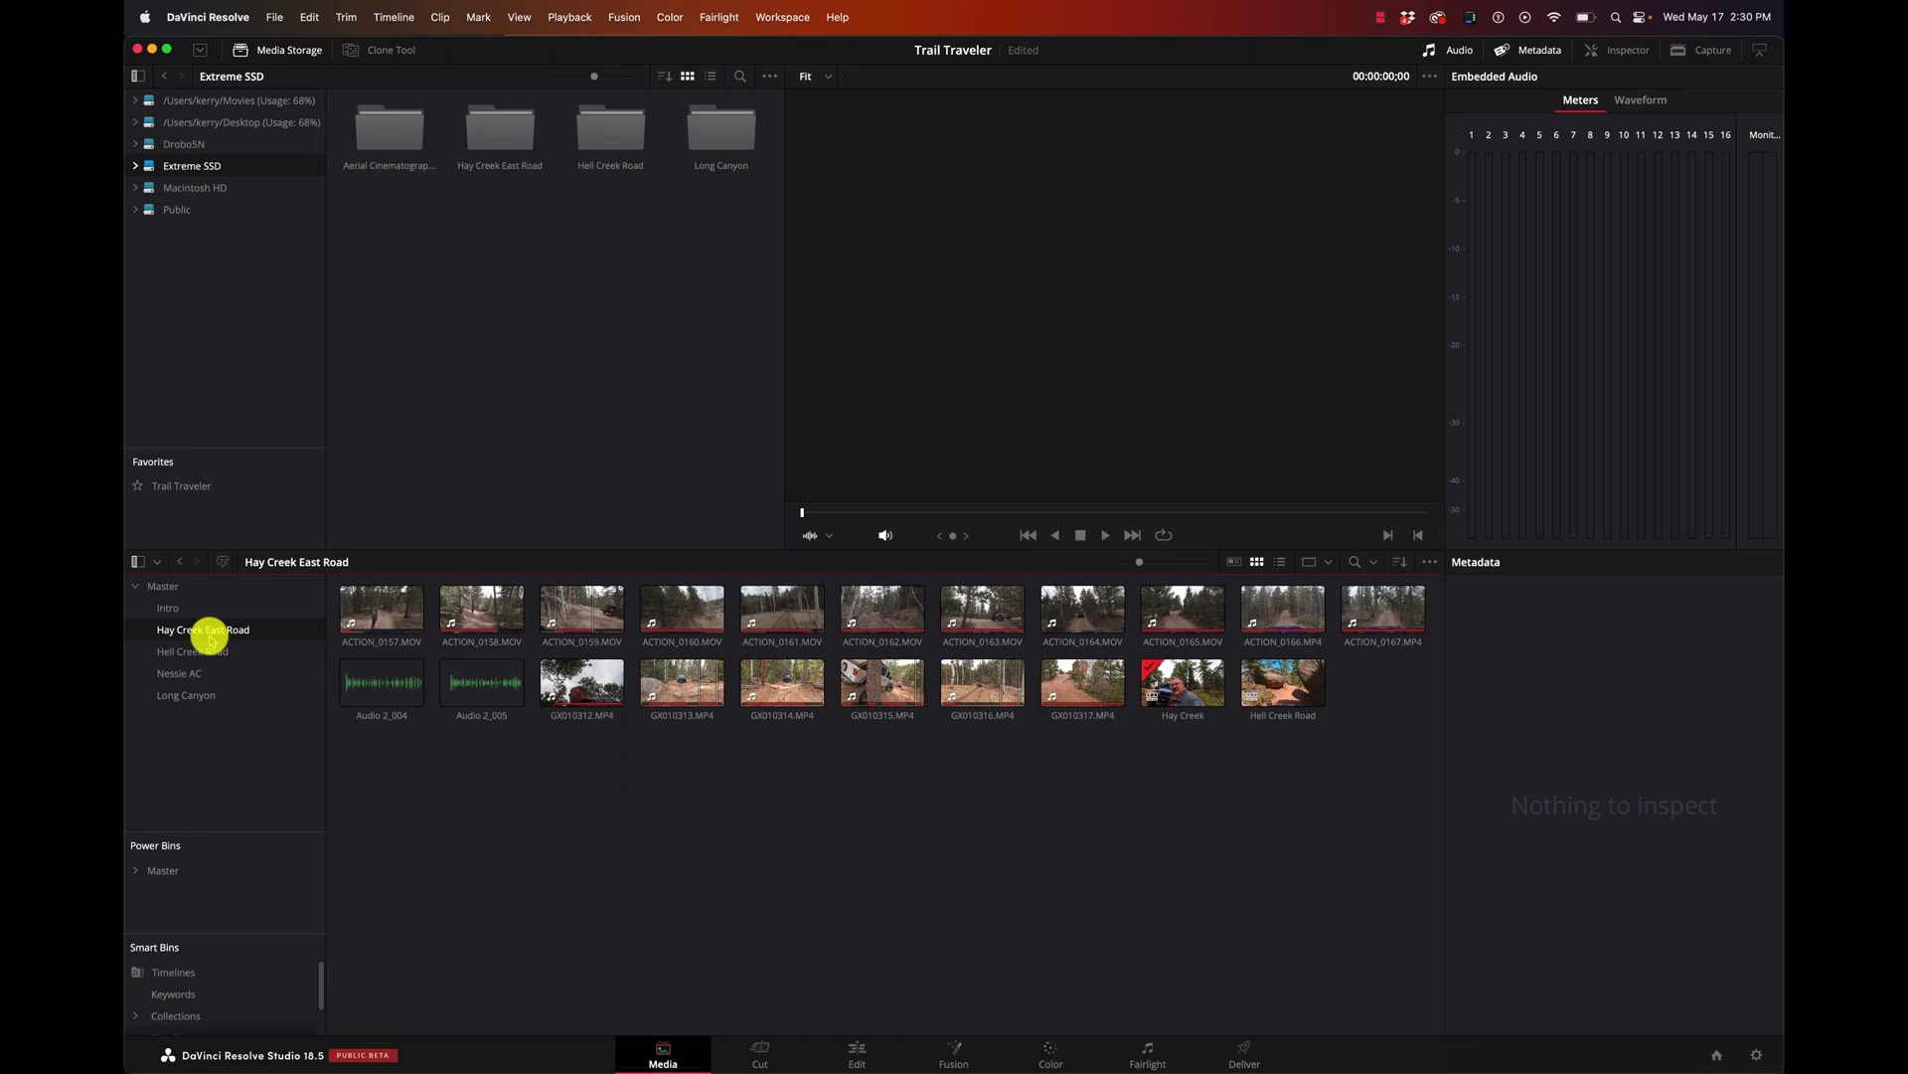
left_click(394, 135)
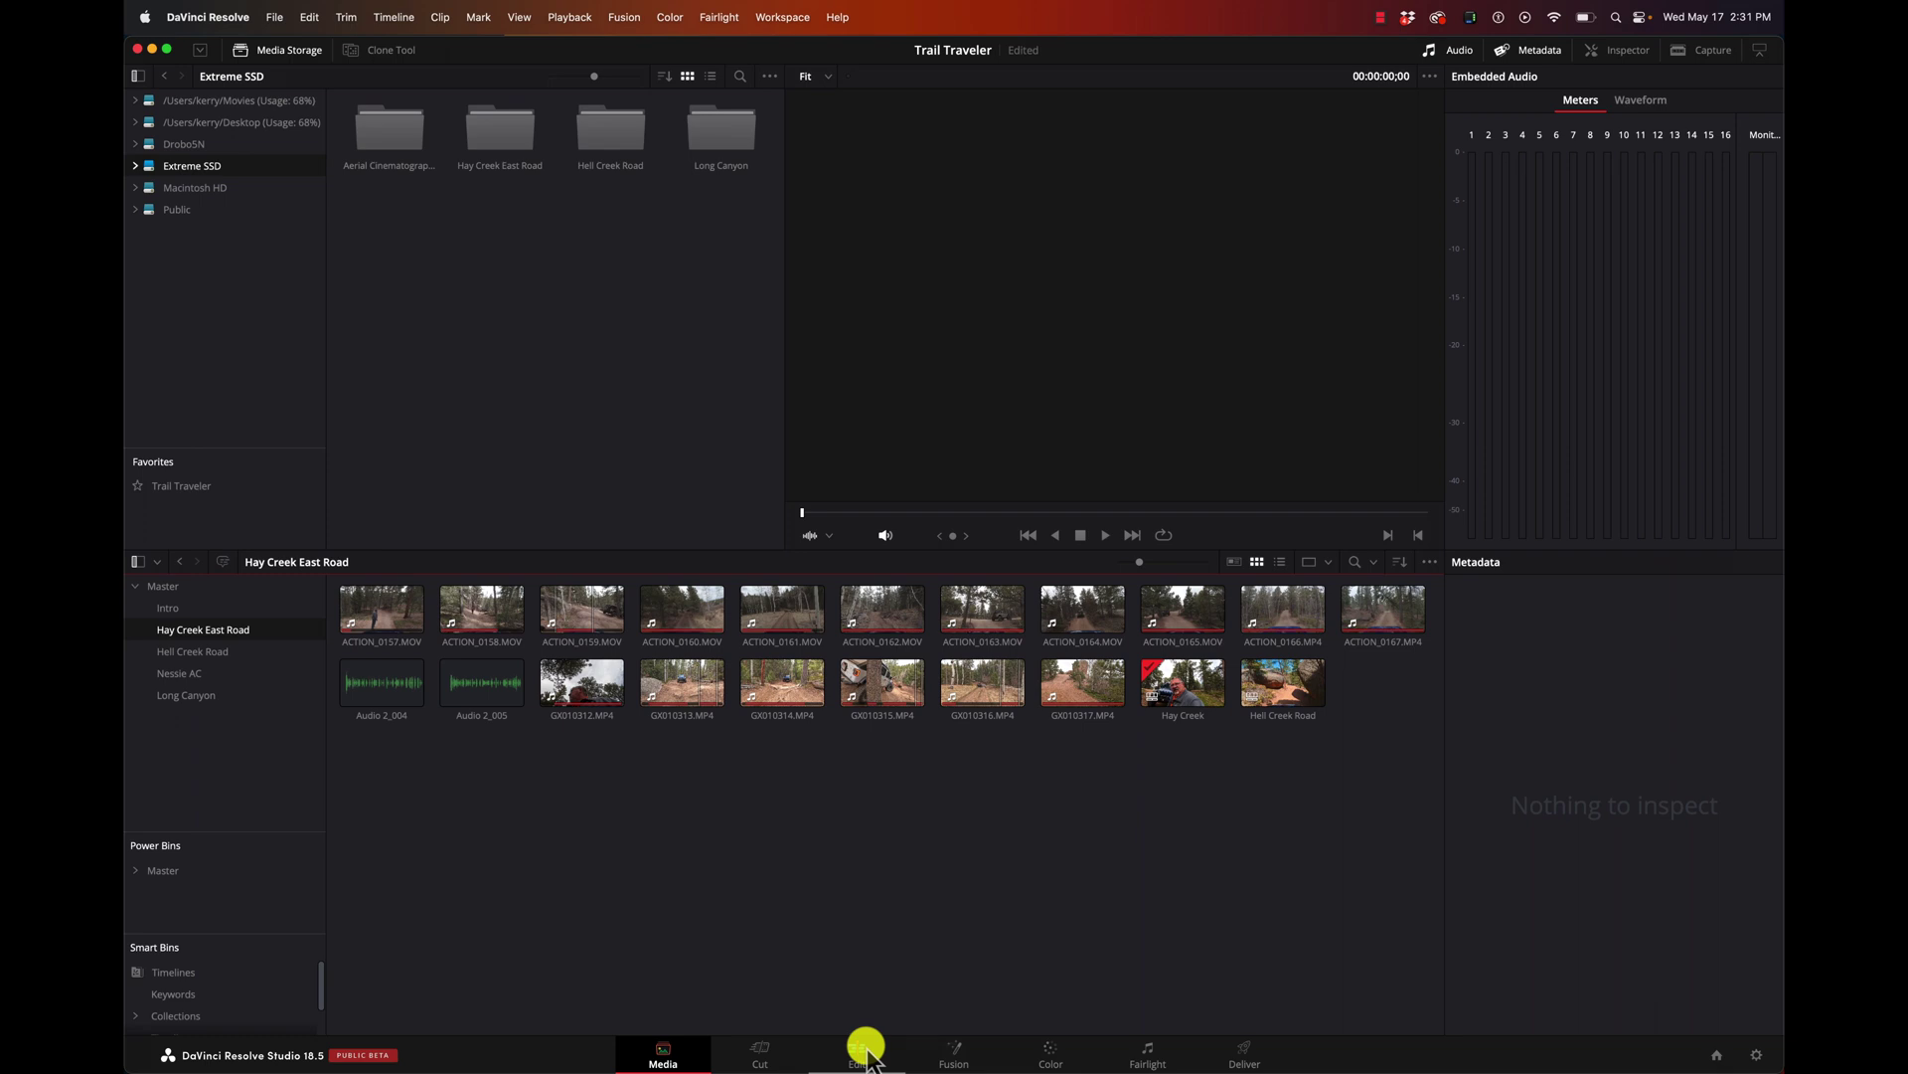
- Switch to the Edit page and bring the first clips of the Hay Creek timeline into view
left_click(864, 1043)
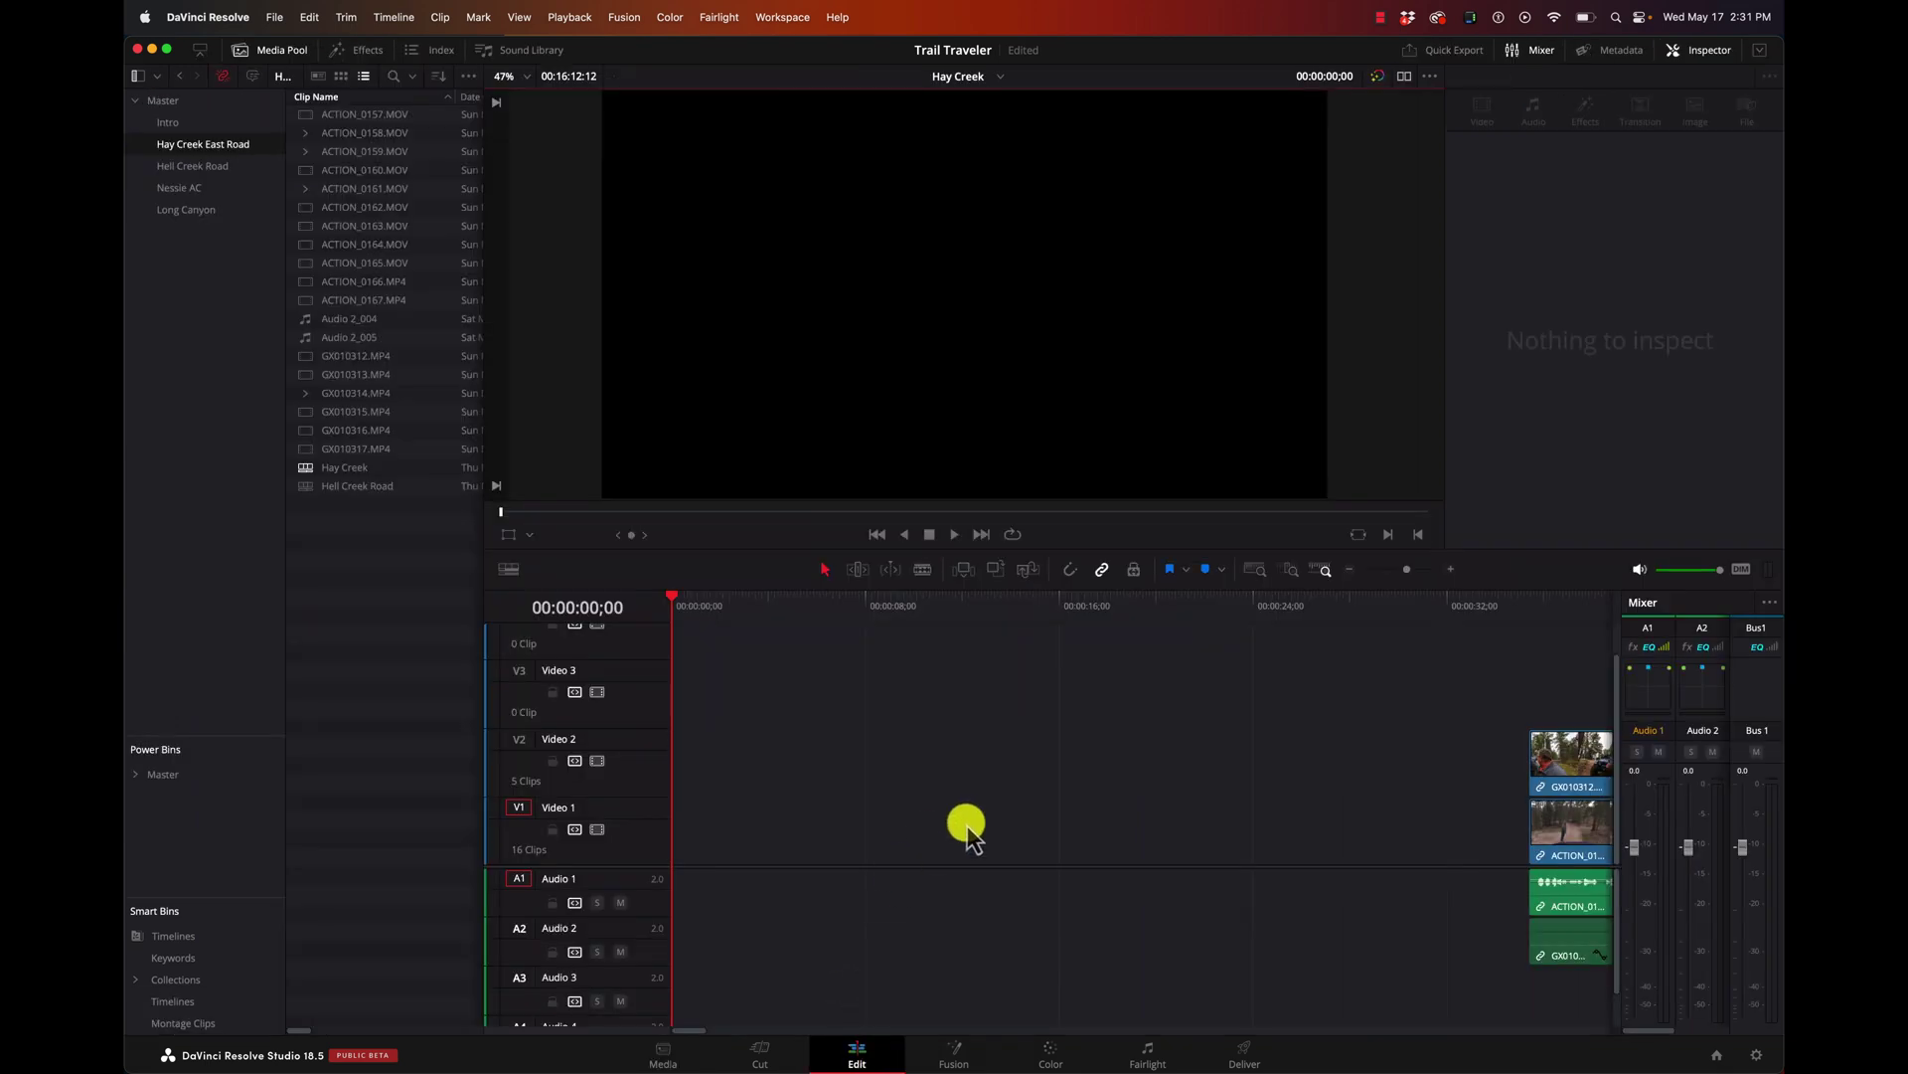
scroll(1161, 833, "right", 10)
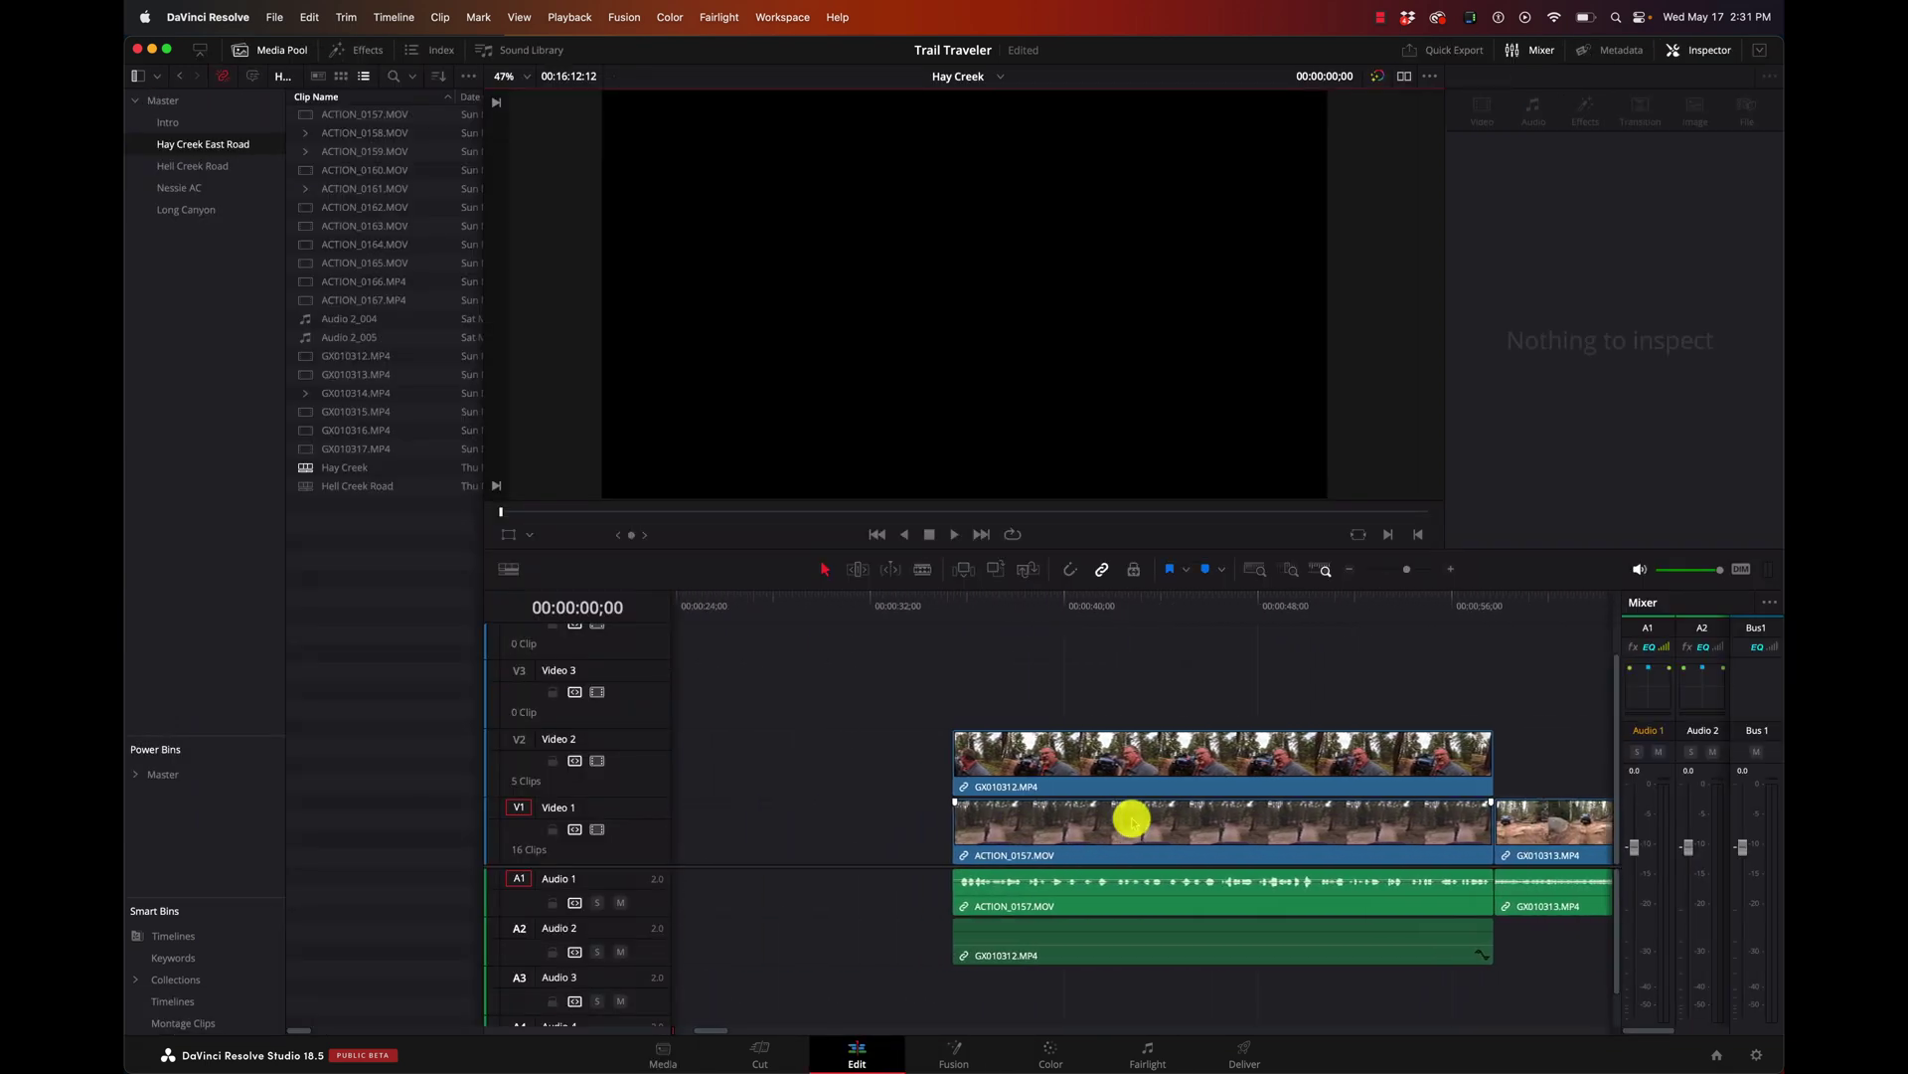
scroll(988, 673, "right", 3)
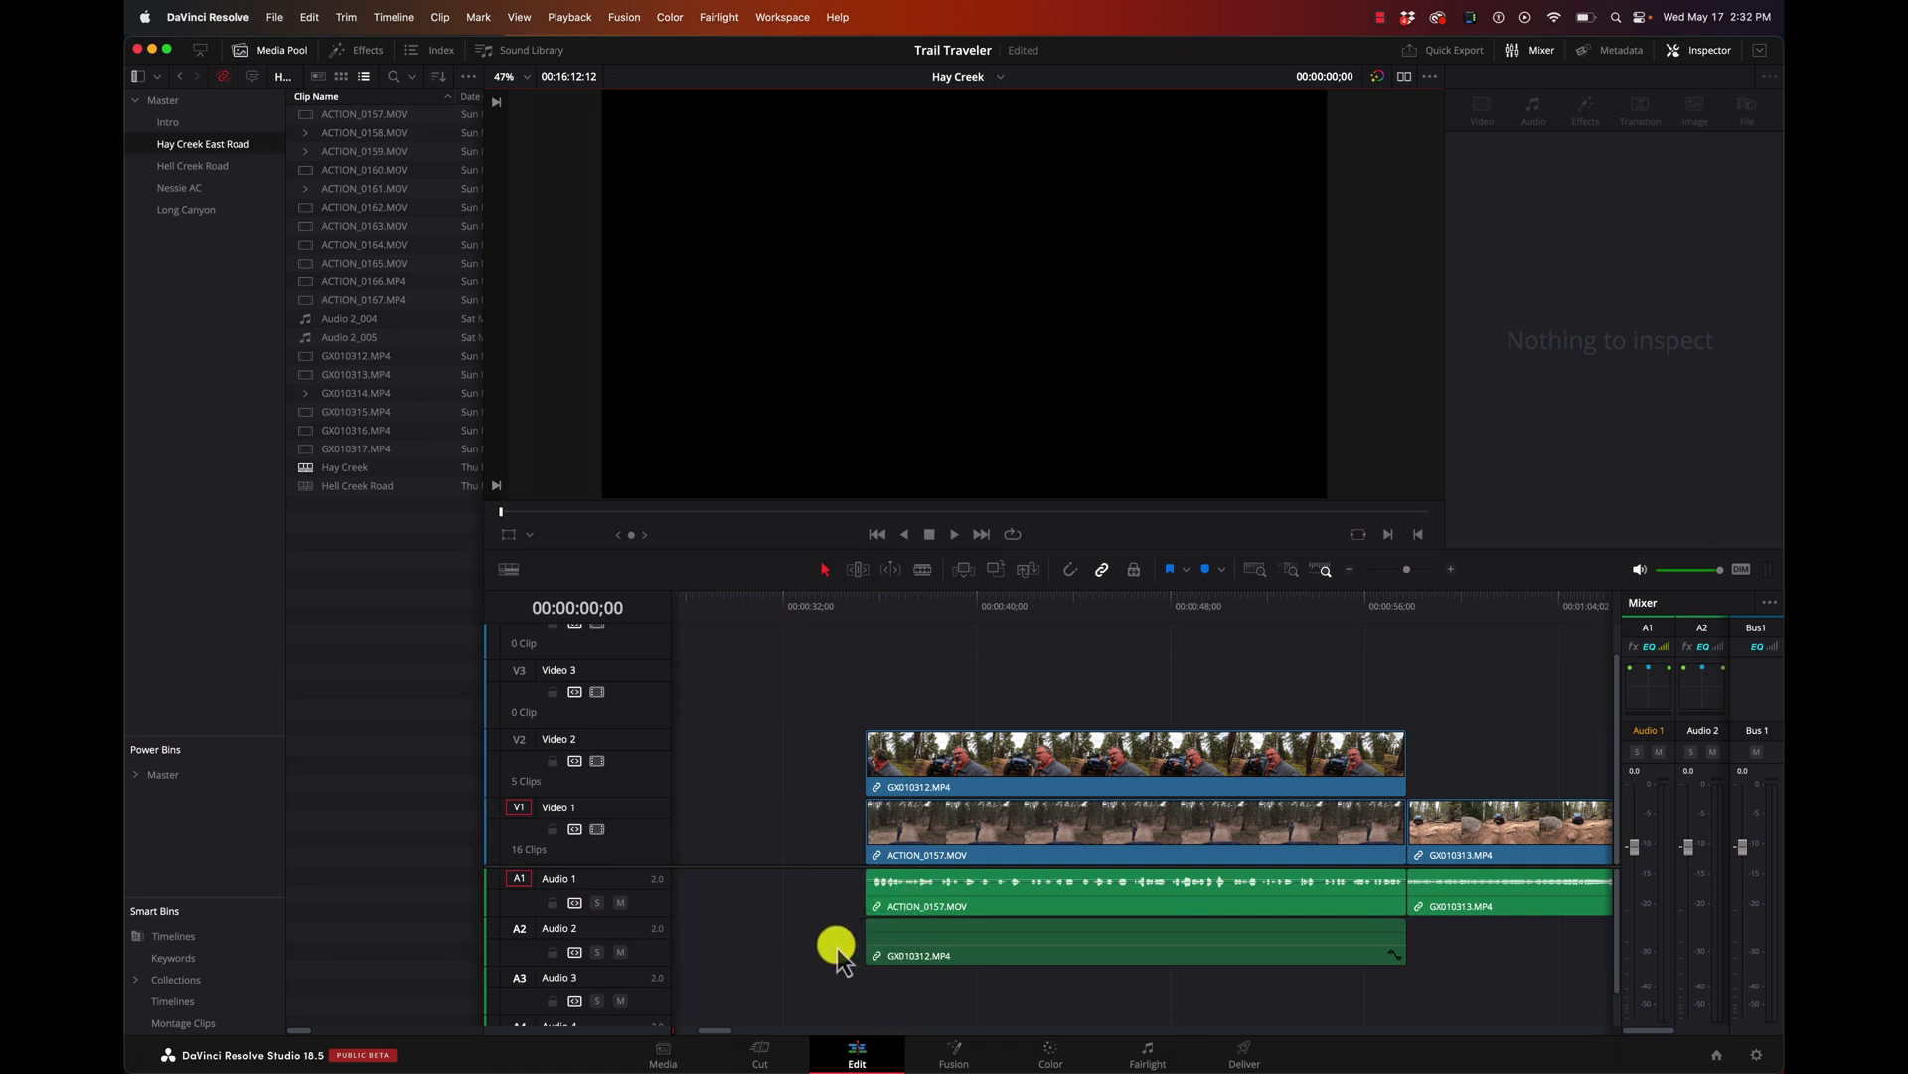
- Try offsetting GX010312.MP4 on Video 2 about 3 seconds later, preview it against ACTION_0157.MOV, and realign the two clips
mouse_move(923, 969)
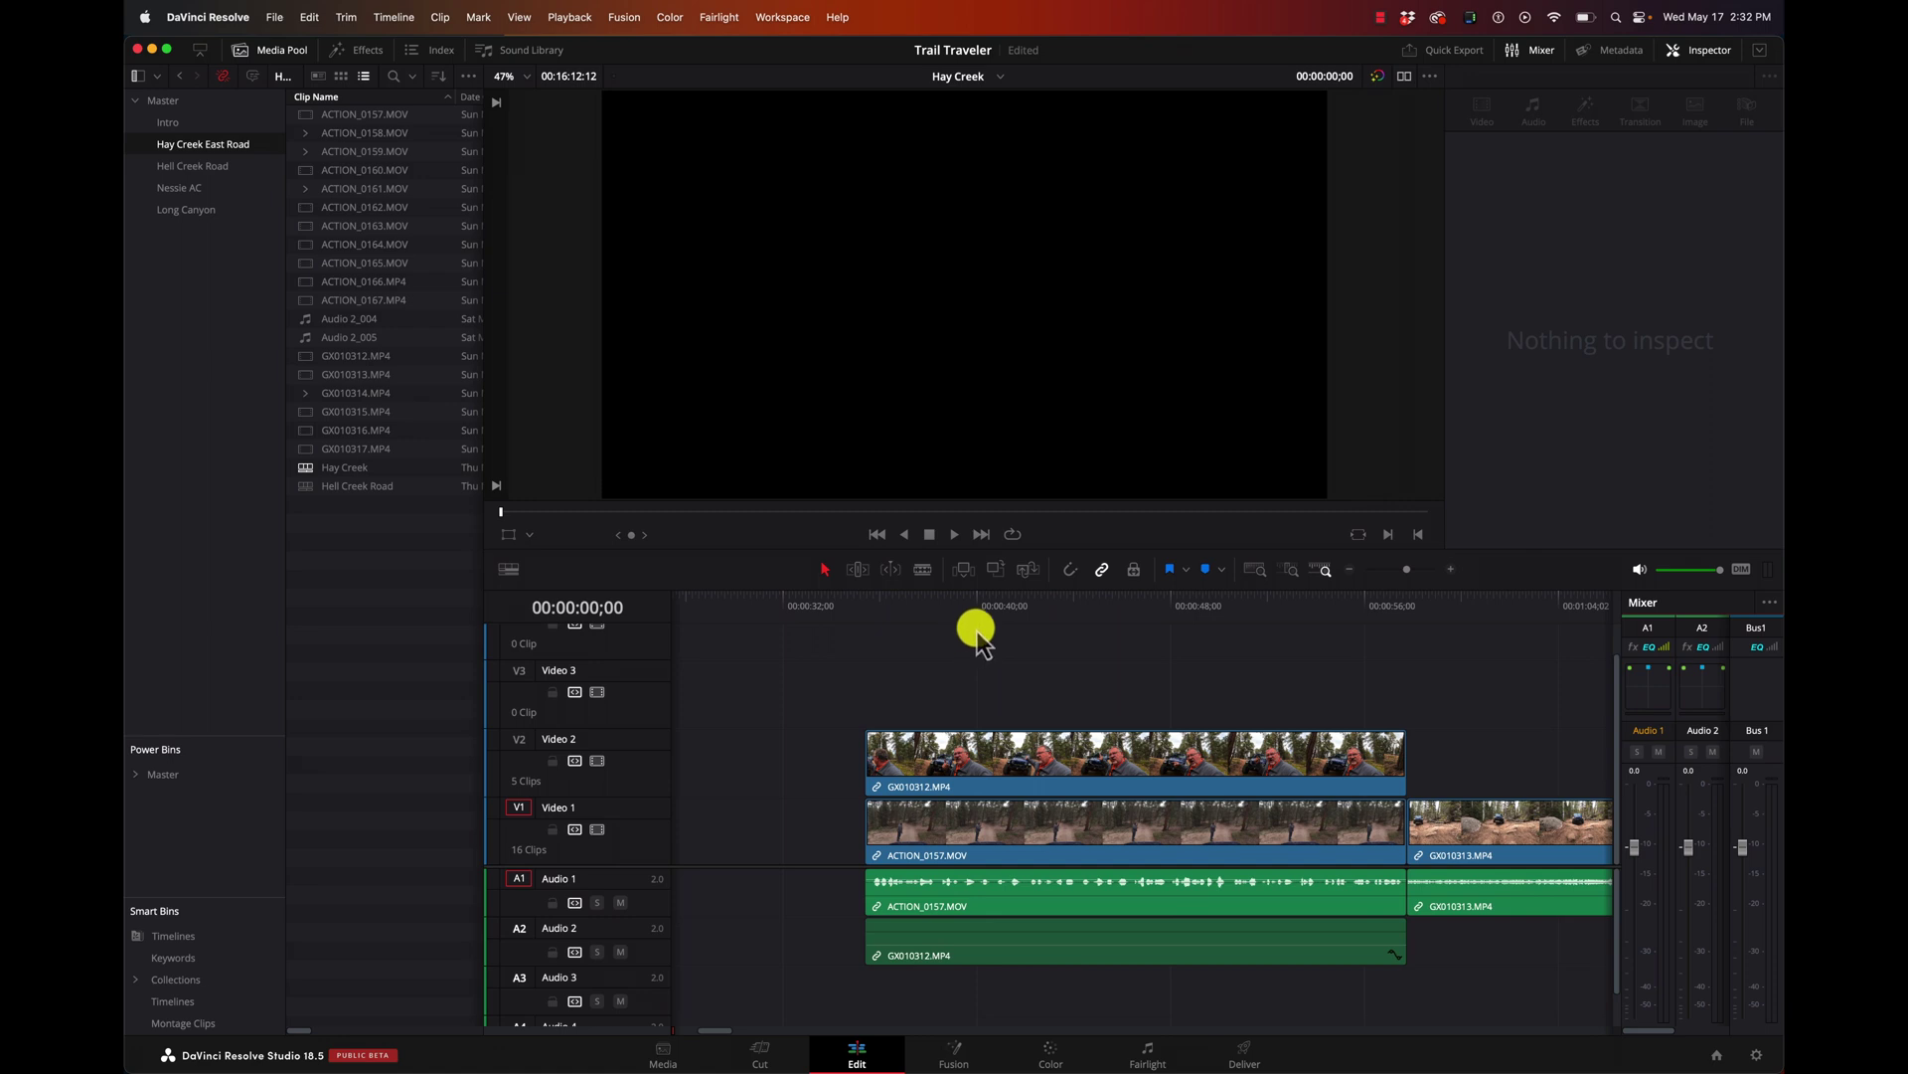
left_click_drag(1005, 758, 1074, 770)
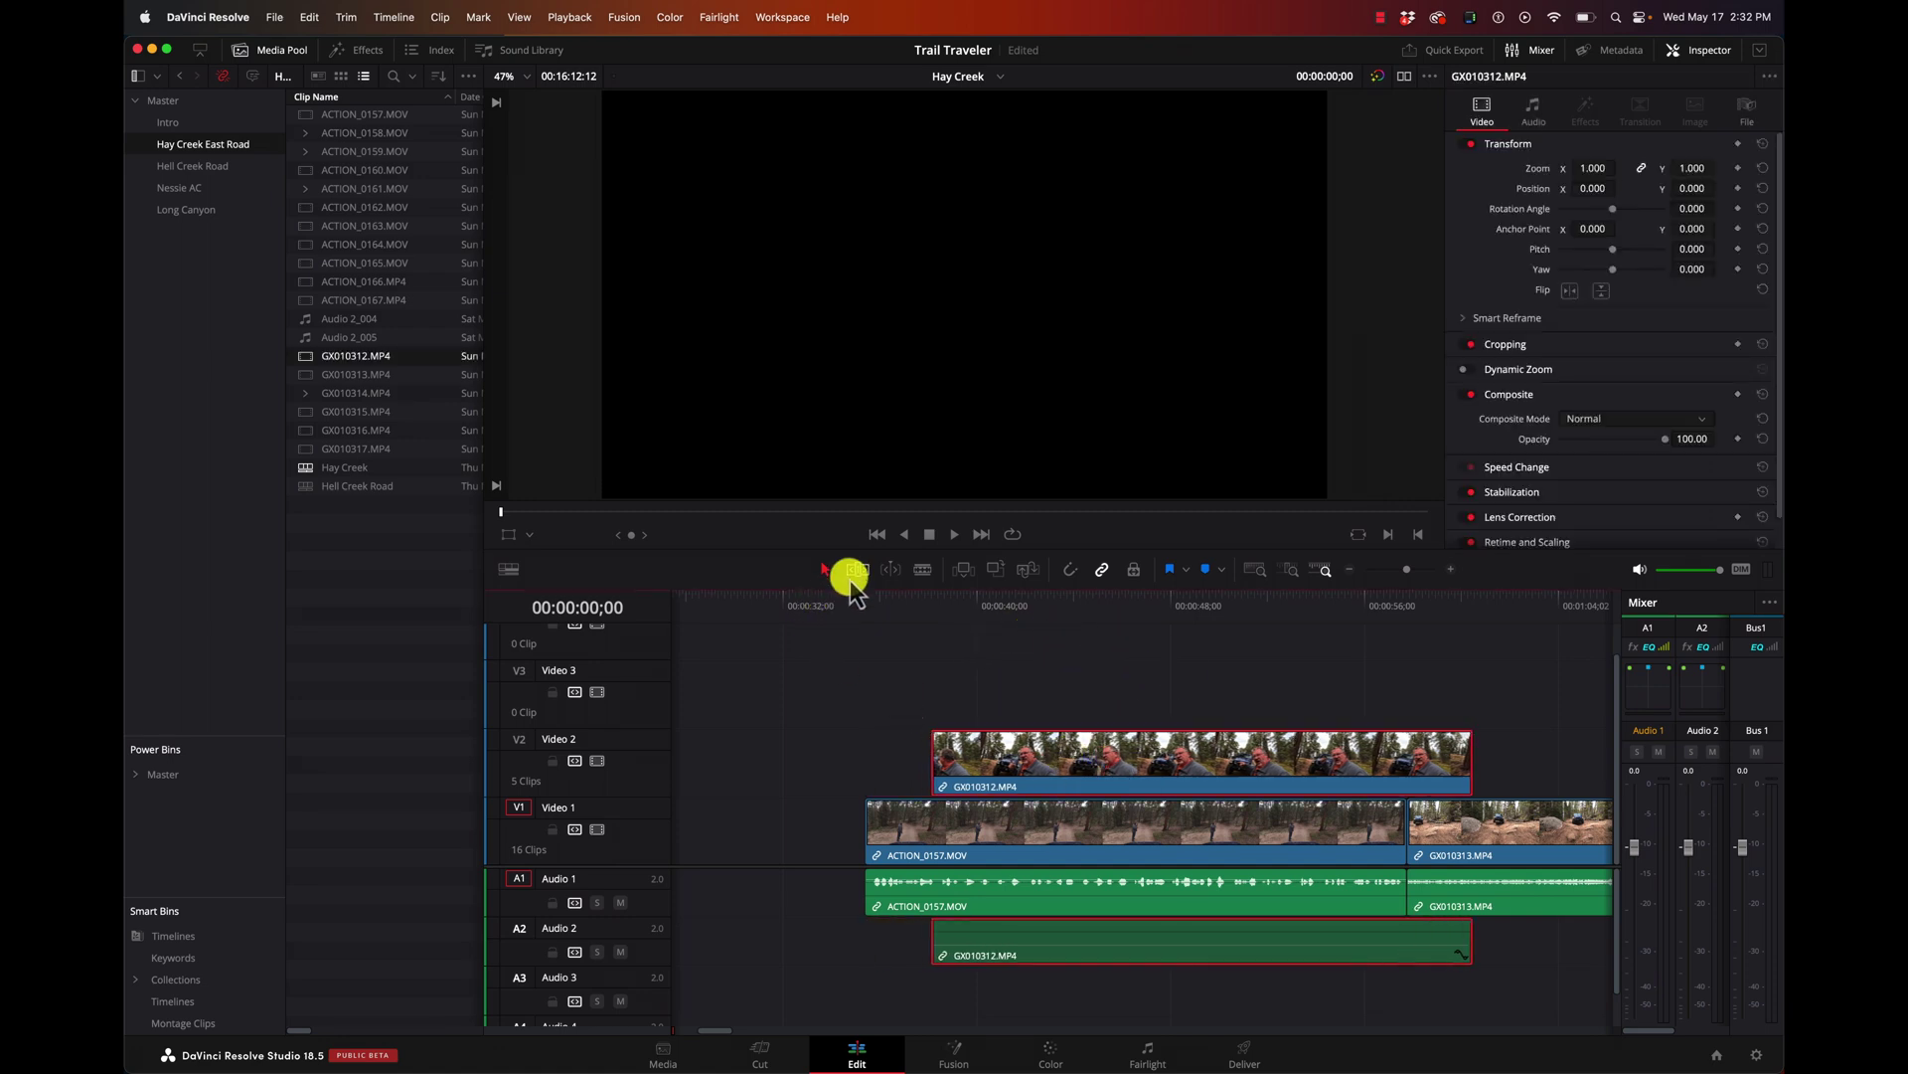
left_click(880, 602)
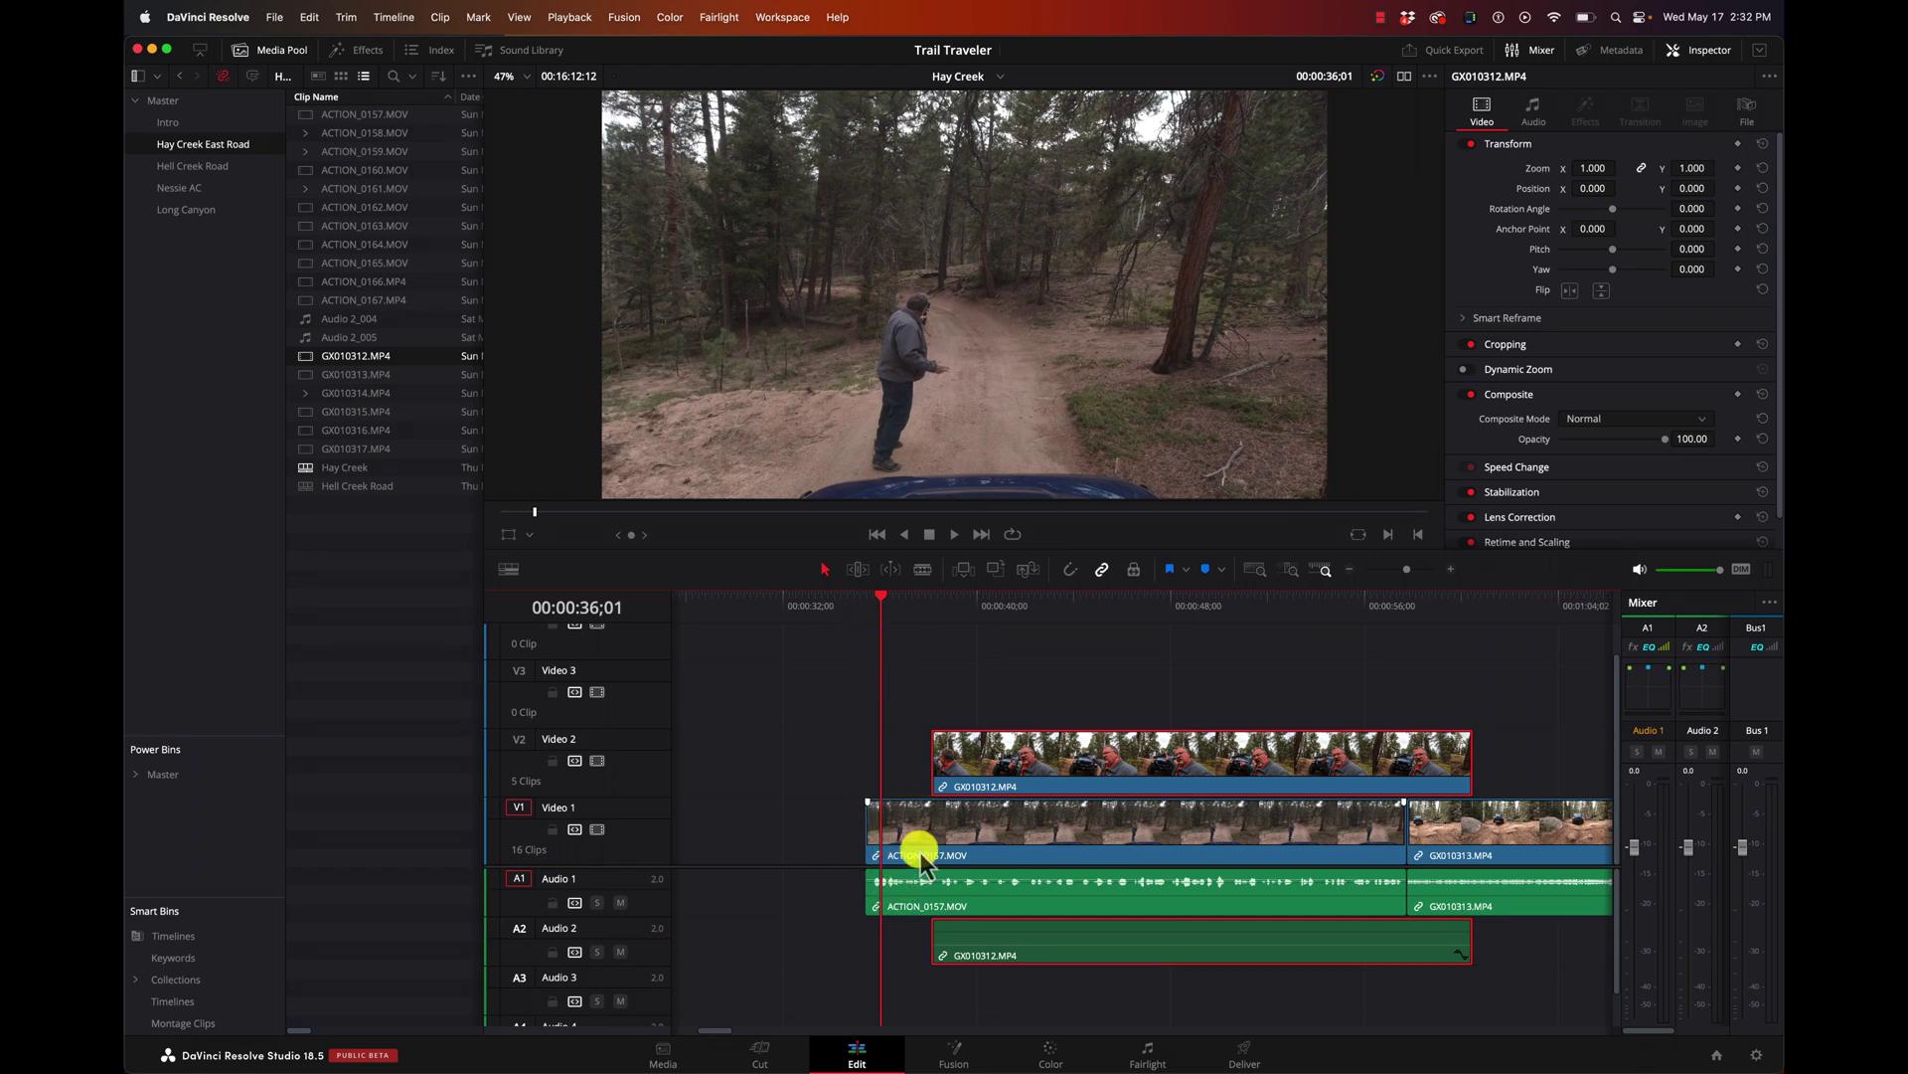
left_click(969, 600)
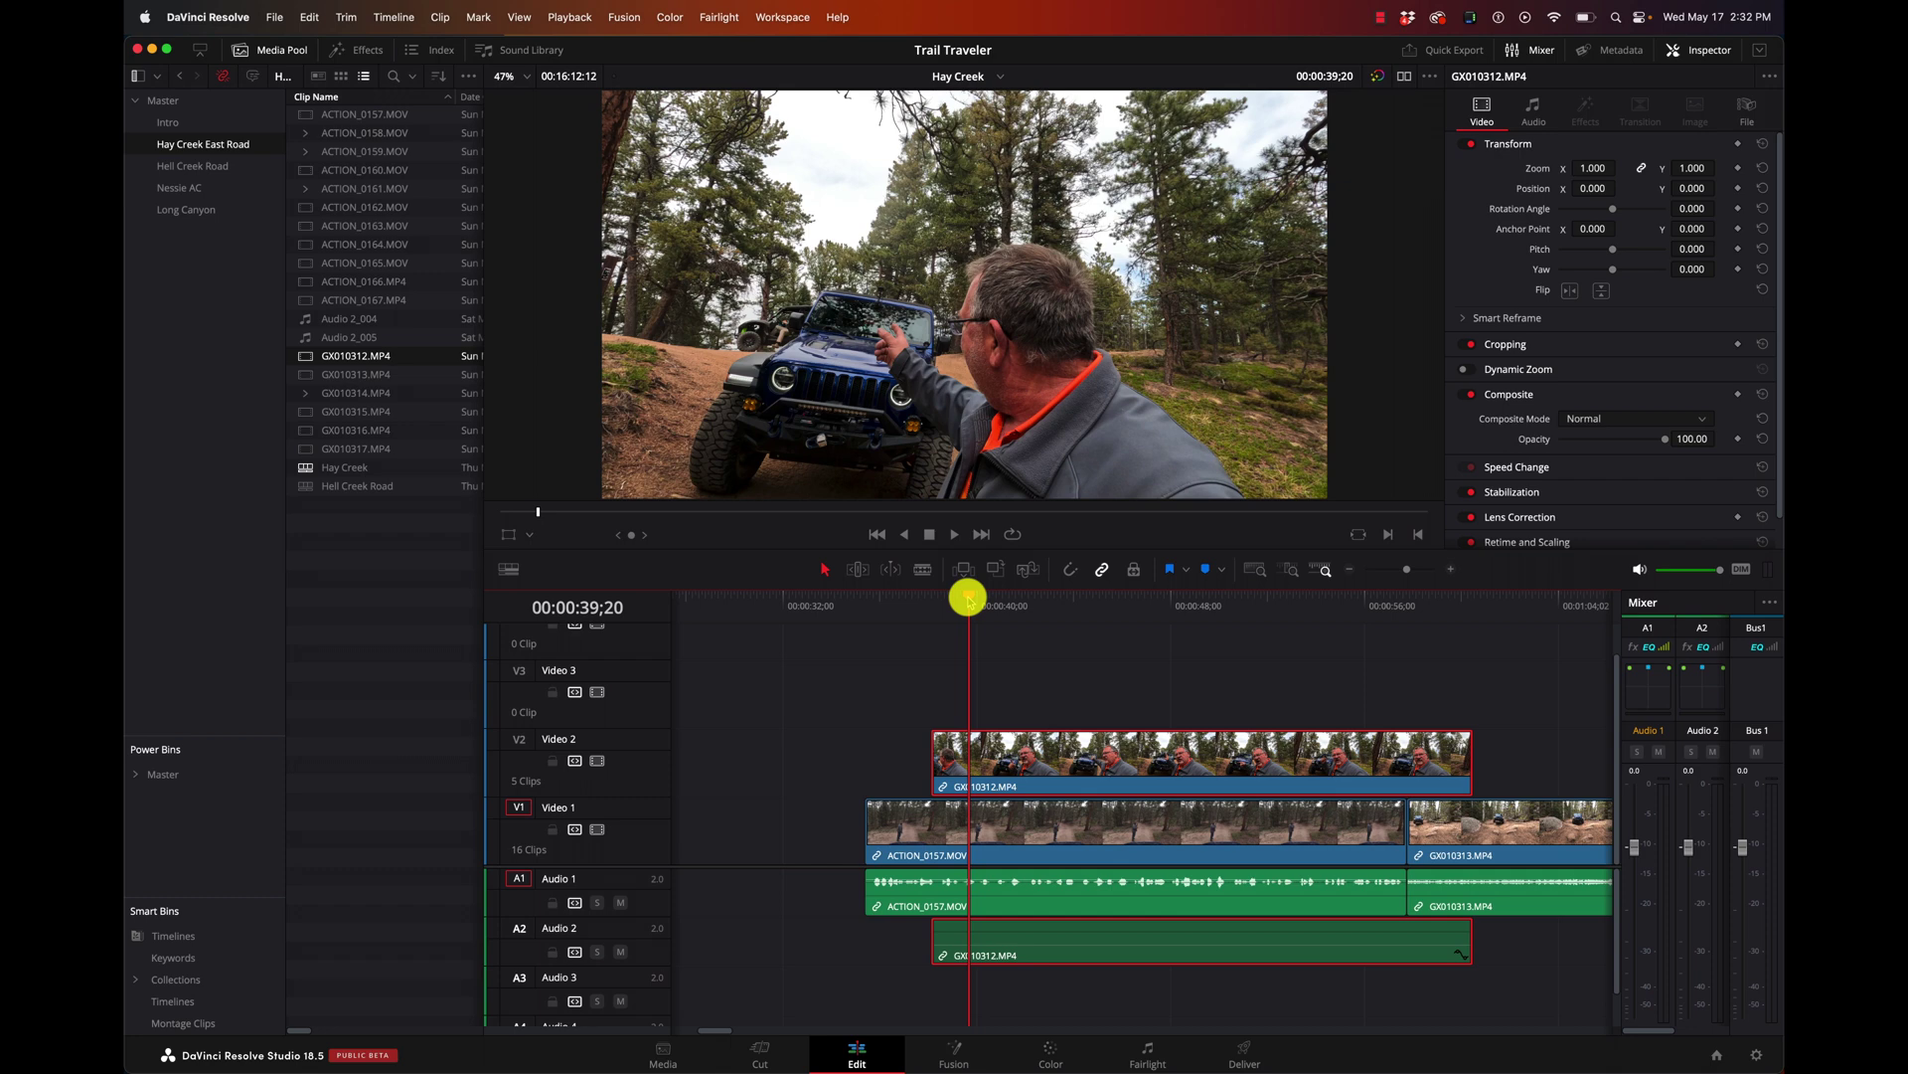
left_click_drag(1014, 754, 949, 741)
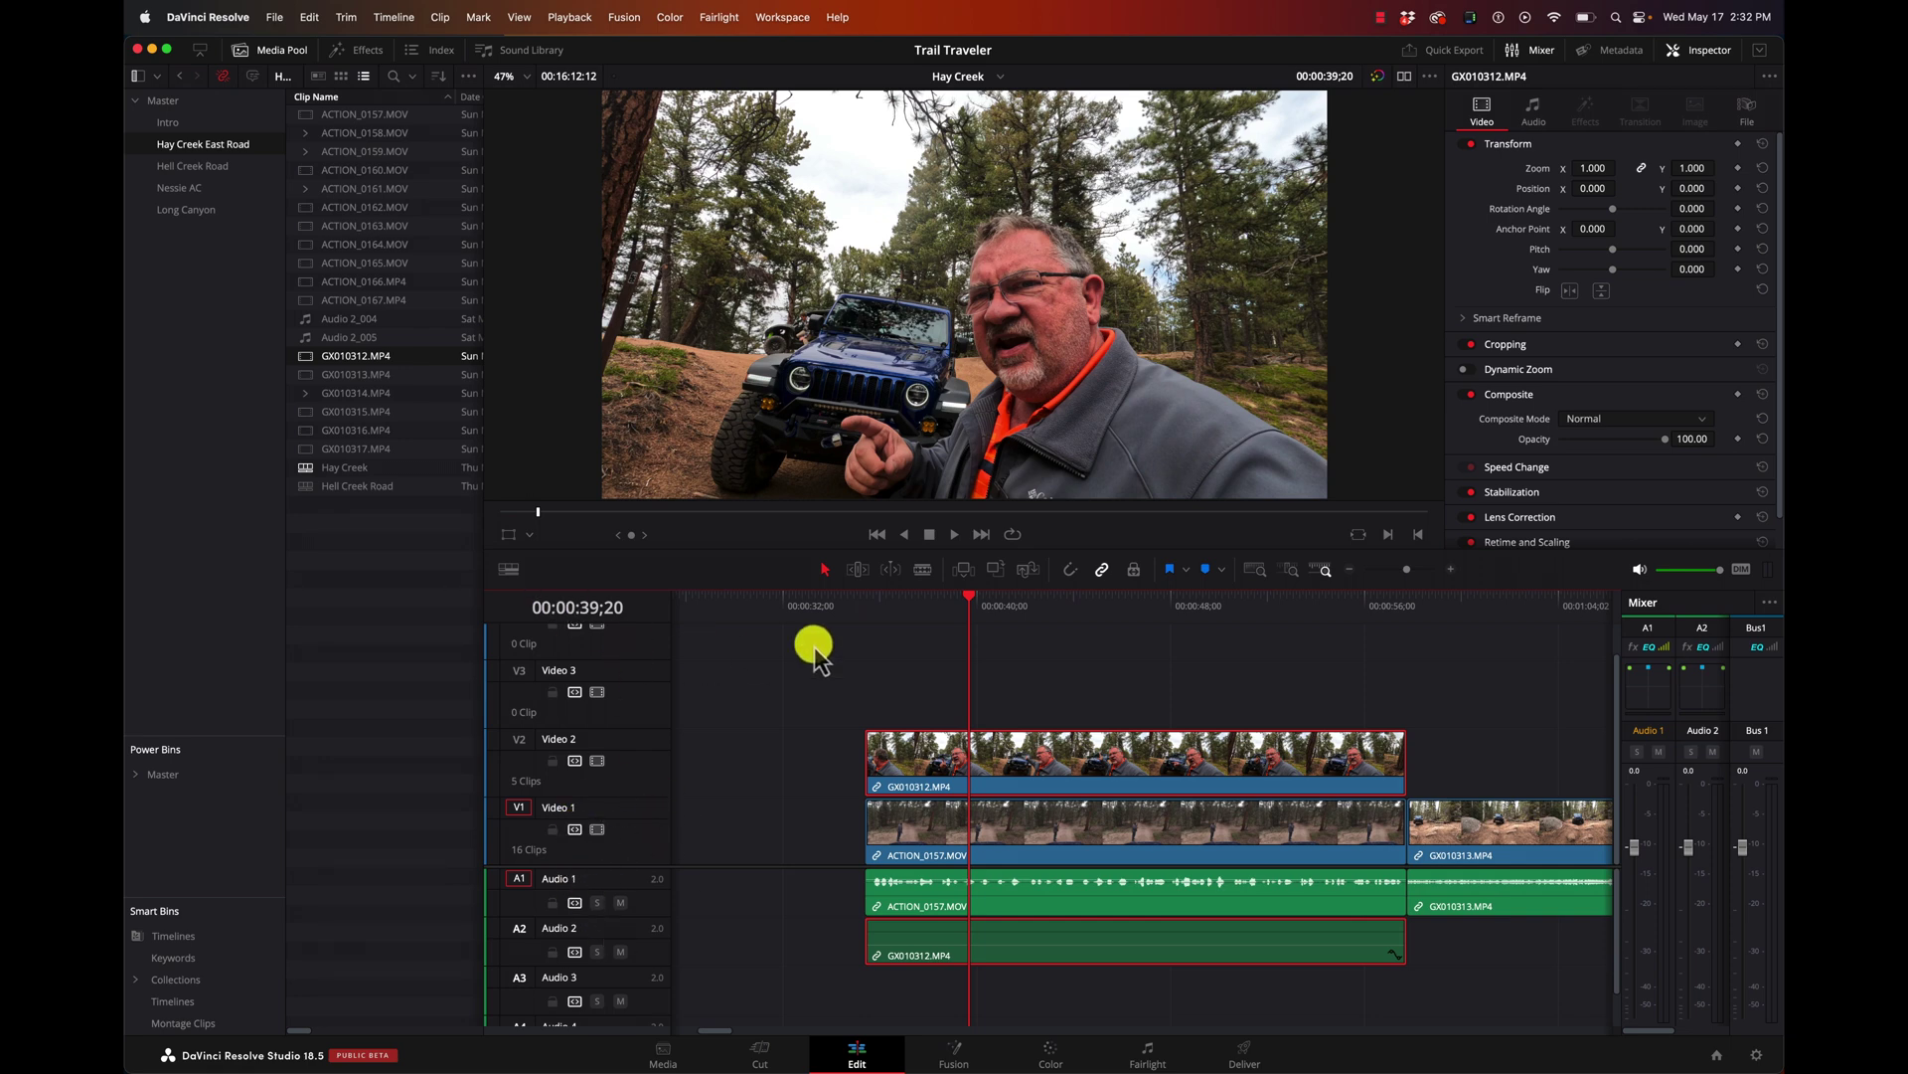
- Load ACTION_0162.MOV in the source viewer and mark the range from 15:42:13:03 to 15:42:24:24
scroll(831, 610, "left", 5)
scroll(831, 610, "right", 2)
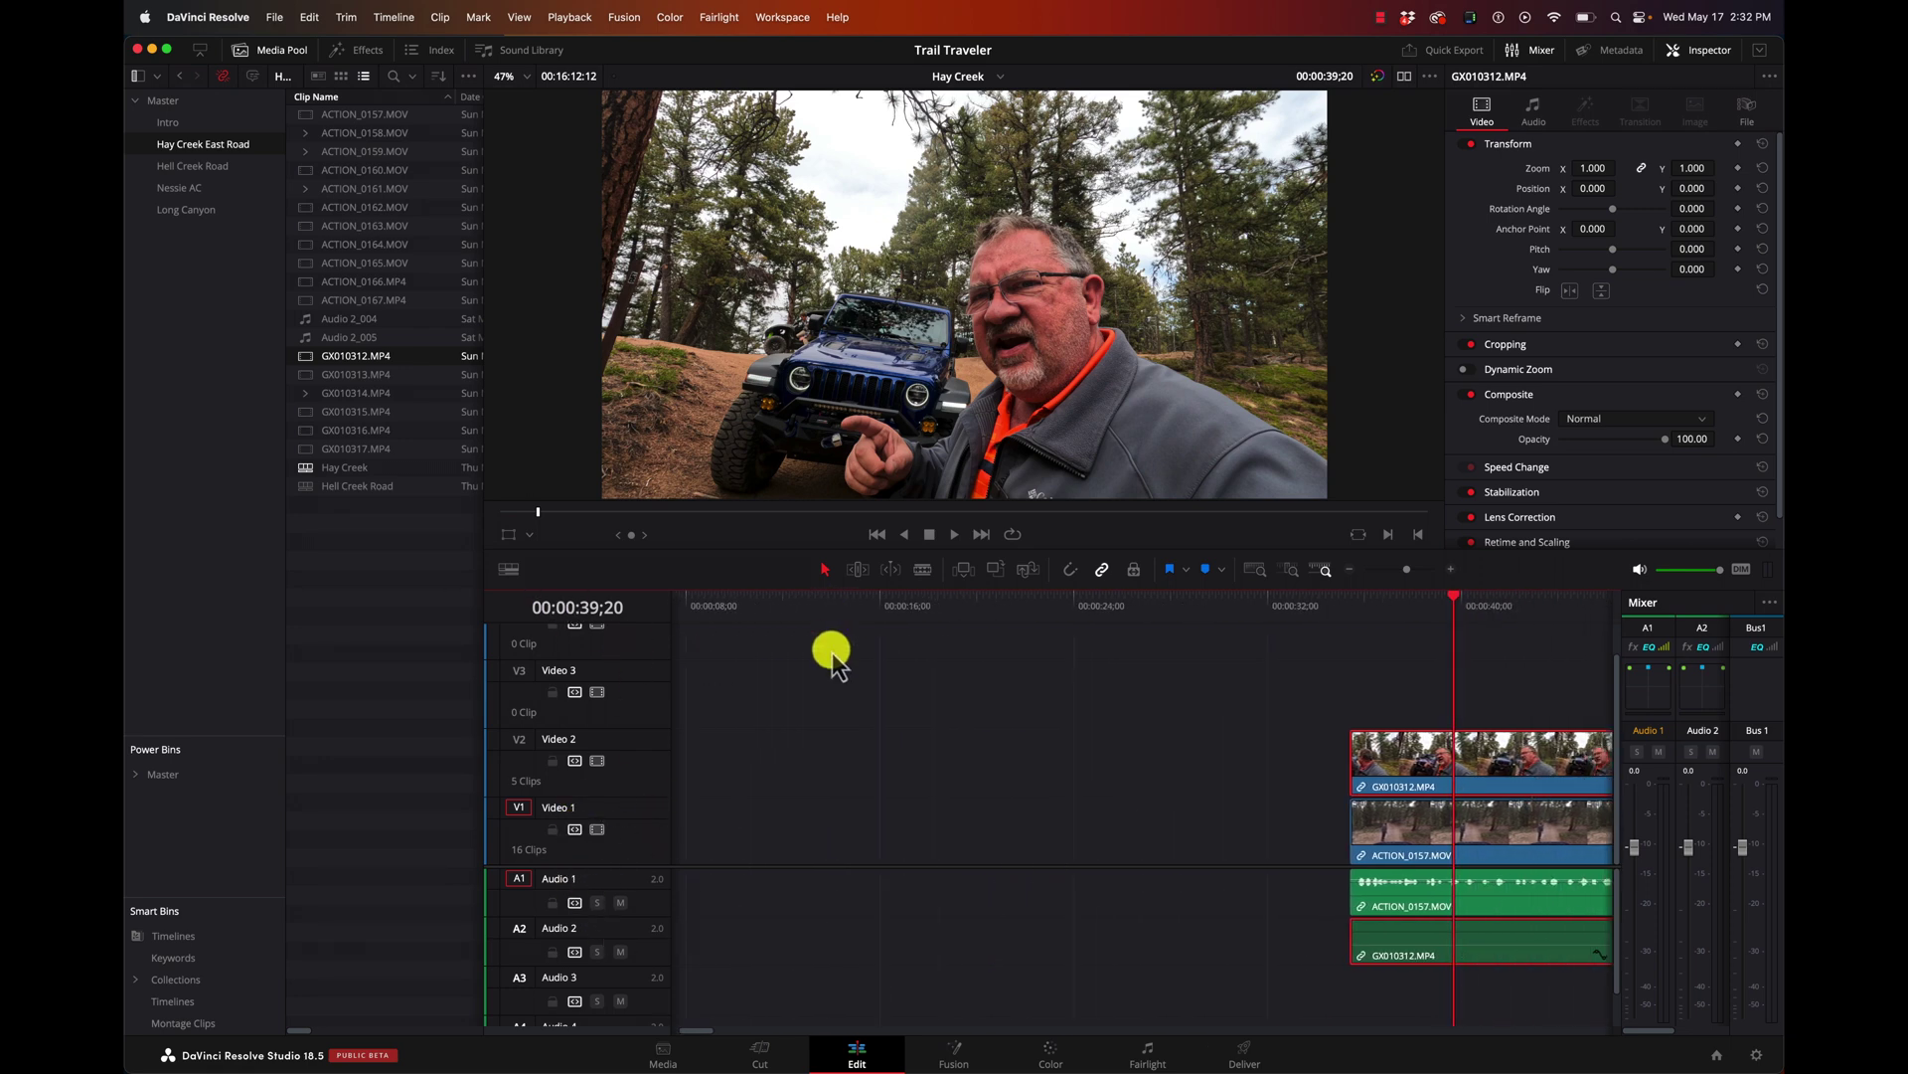
double_click(326, 212)
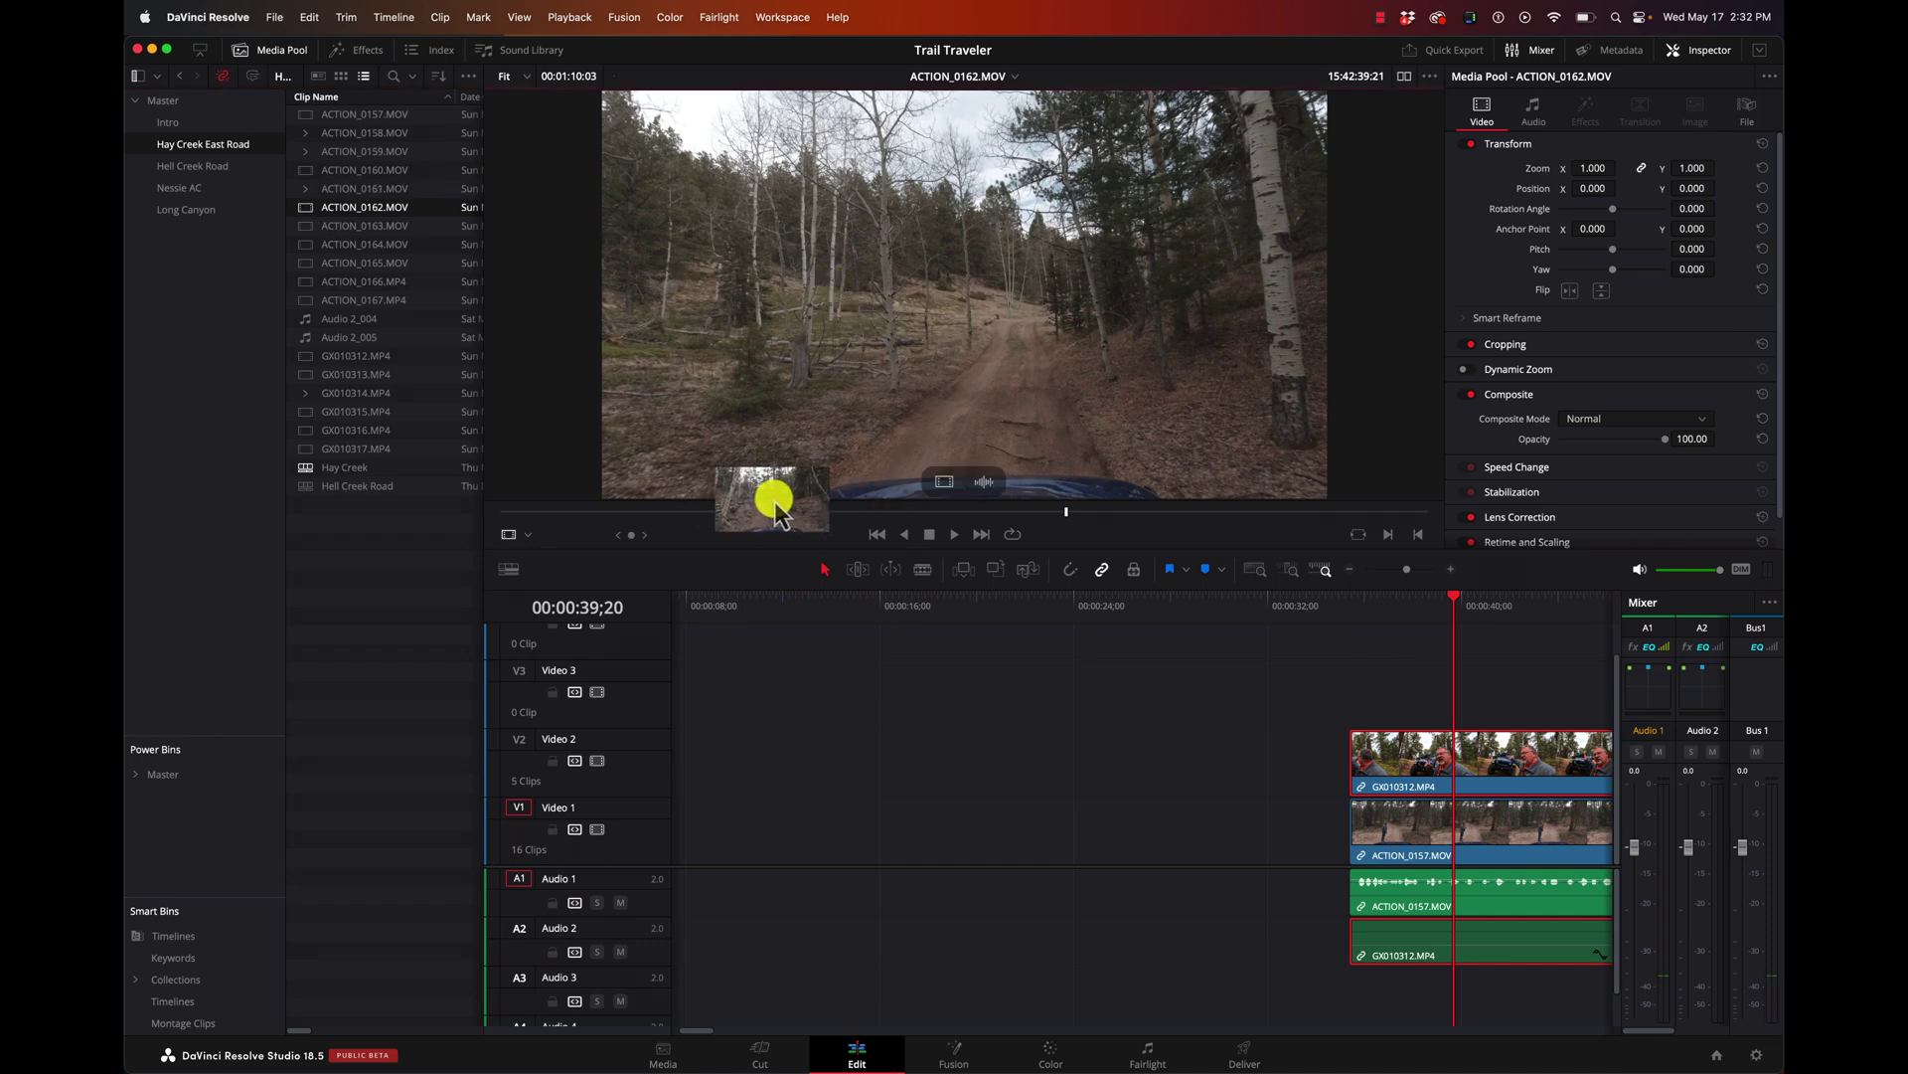
mouse_move(688, 509)
left_mouse_down()
mouse_move(736, 511)
mouse_move(711, 516)
left_mouse_up()
key("i")
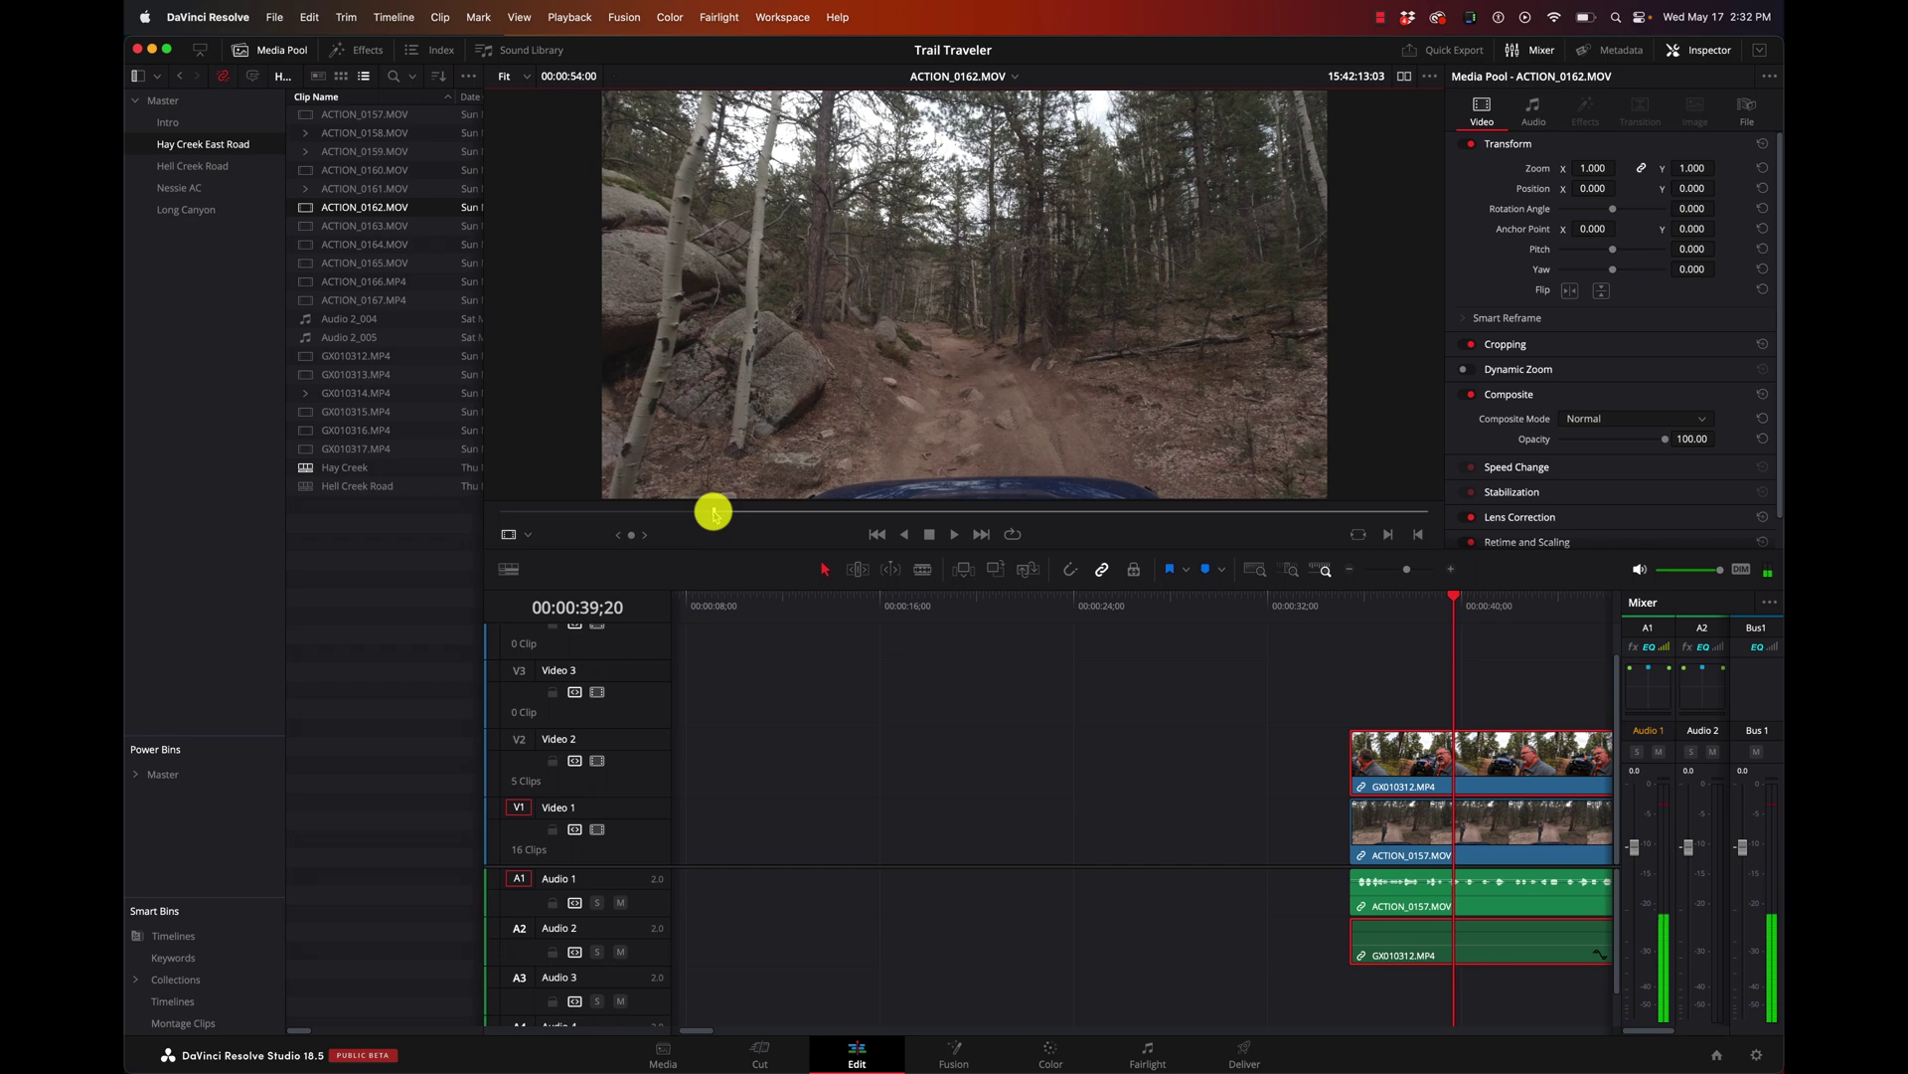
left_click(853, 511)
left_click(869, 512)
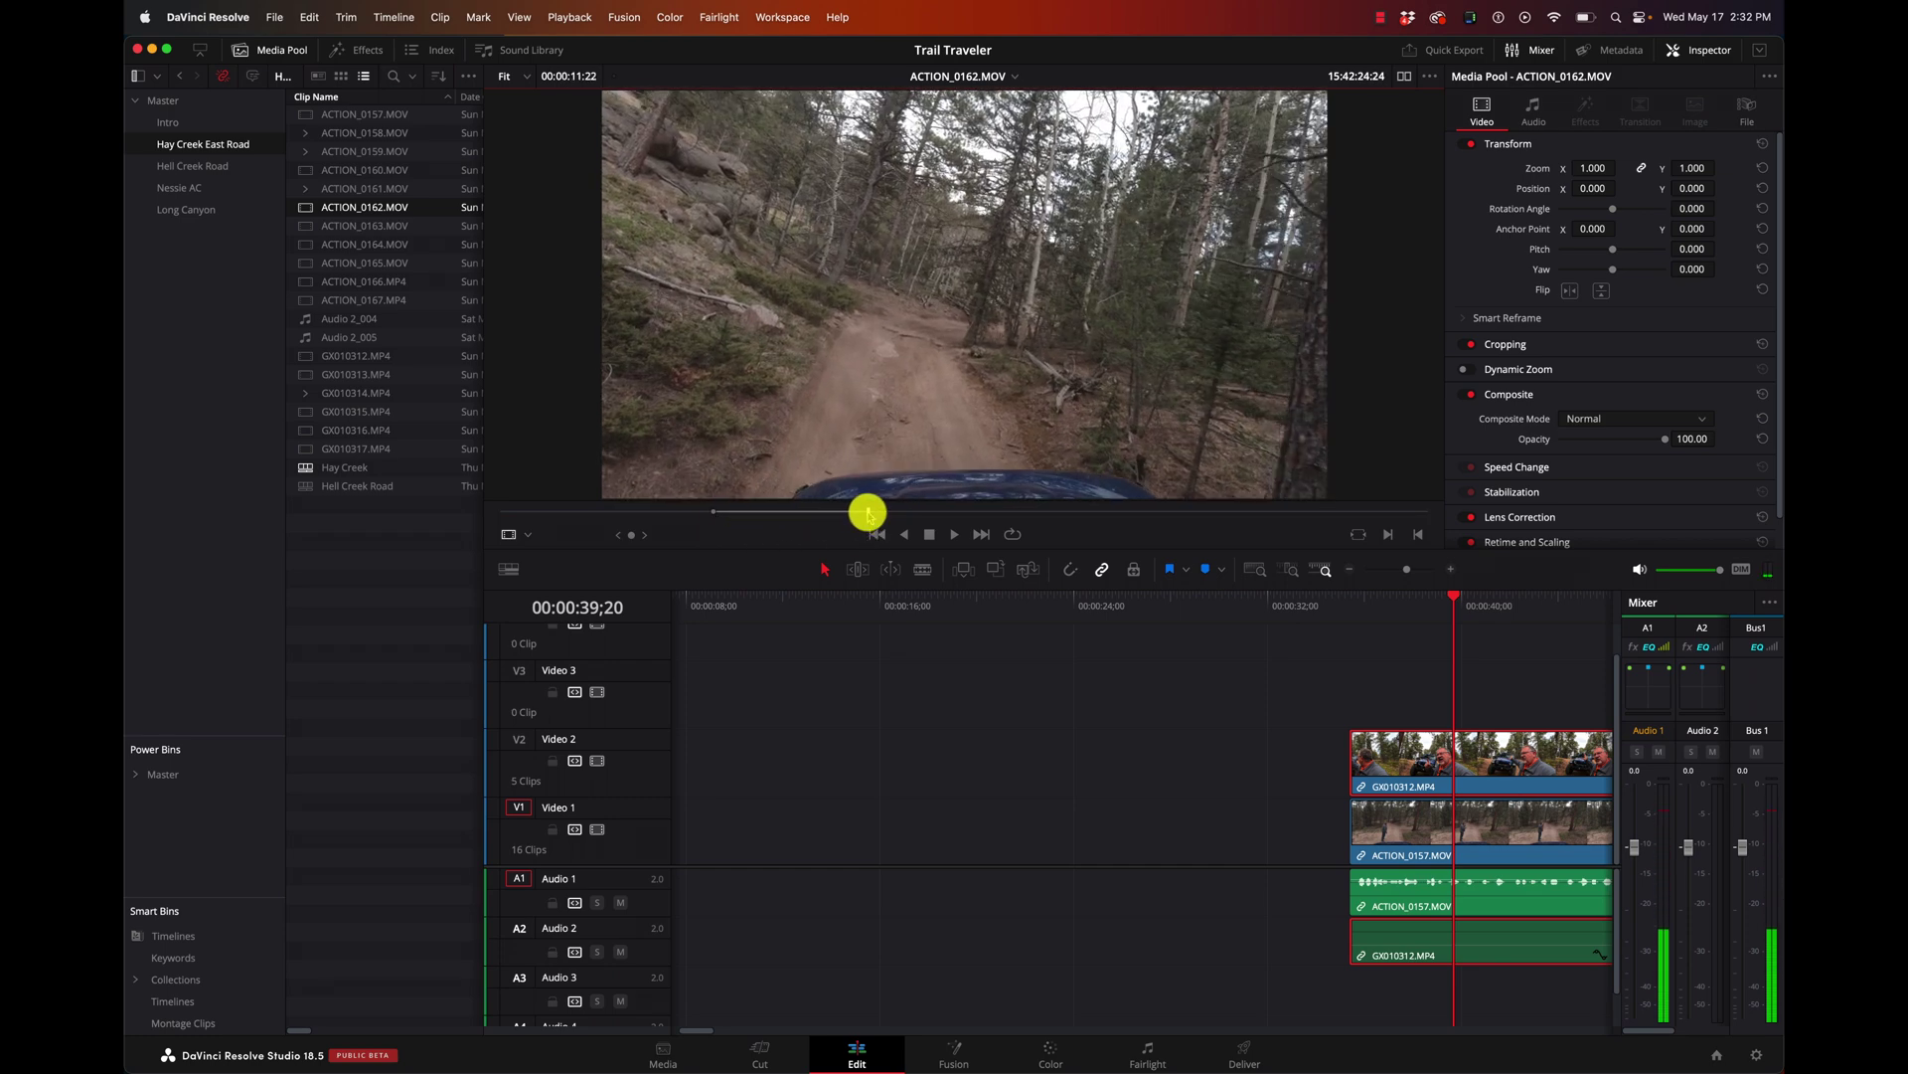
- Place the marked ACTION_0162.MOV range with its audio on Video 1 near the timeline's start, preview it, and delete it
left_click_drag(893, 399, 801, 830)
left_click(826, 597)
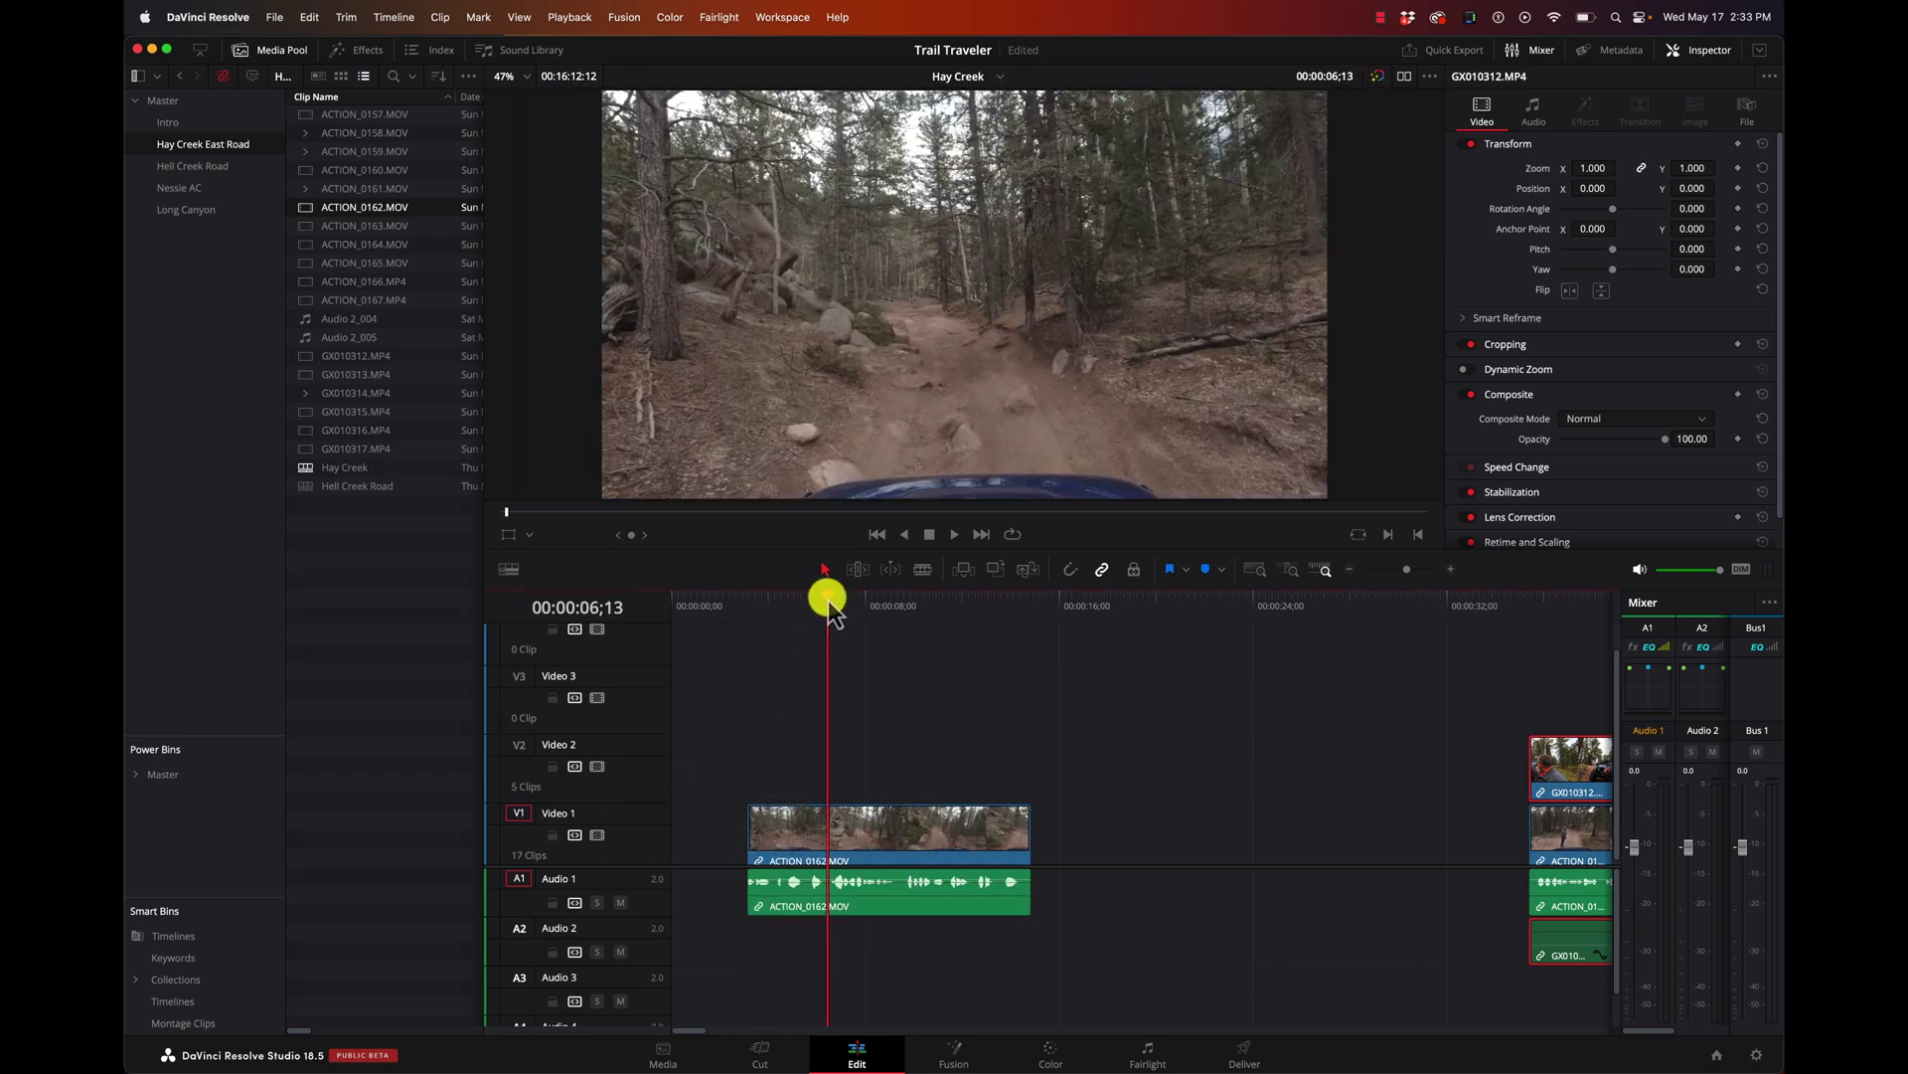
left_click(852, 843)
key("Delete")
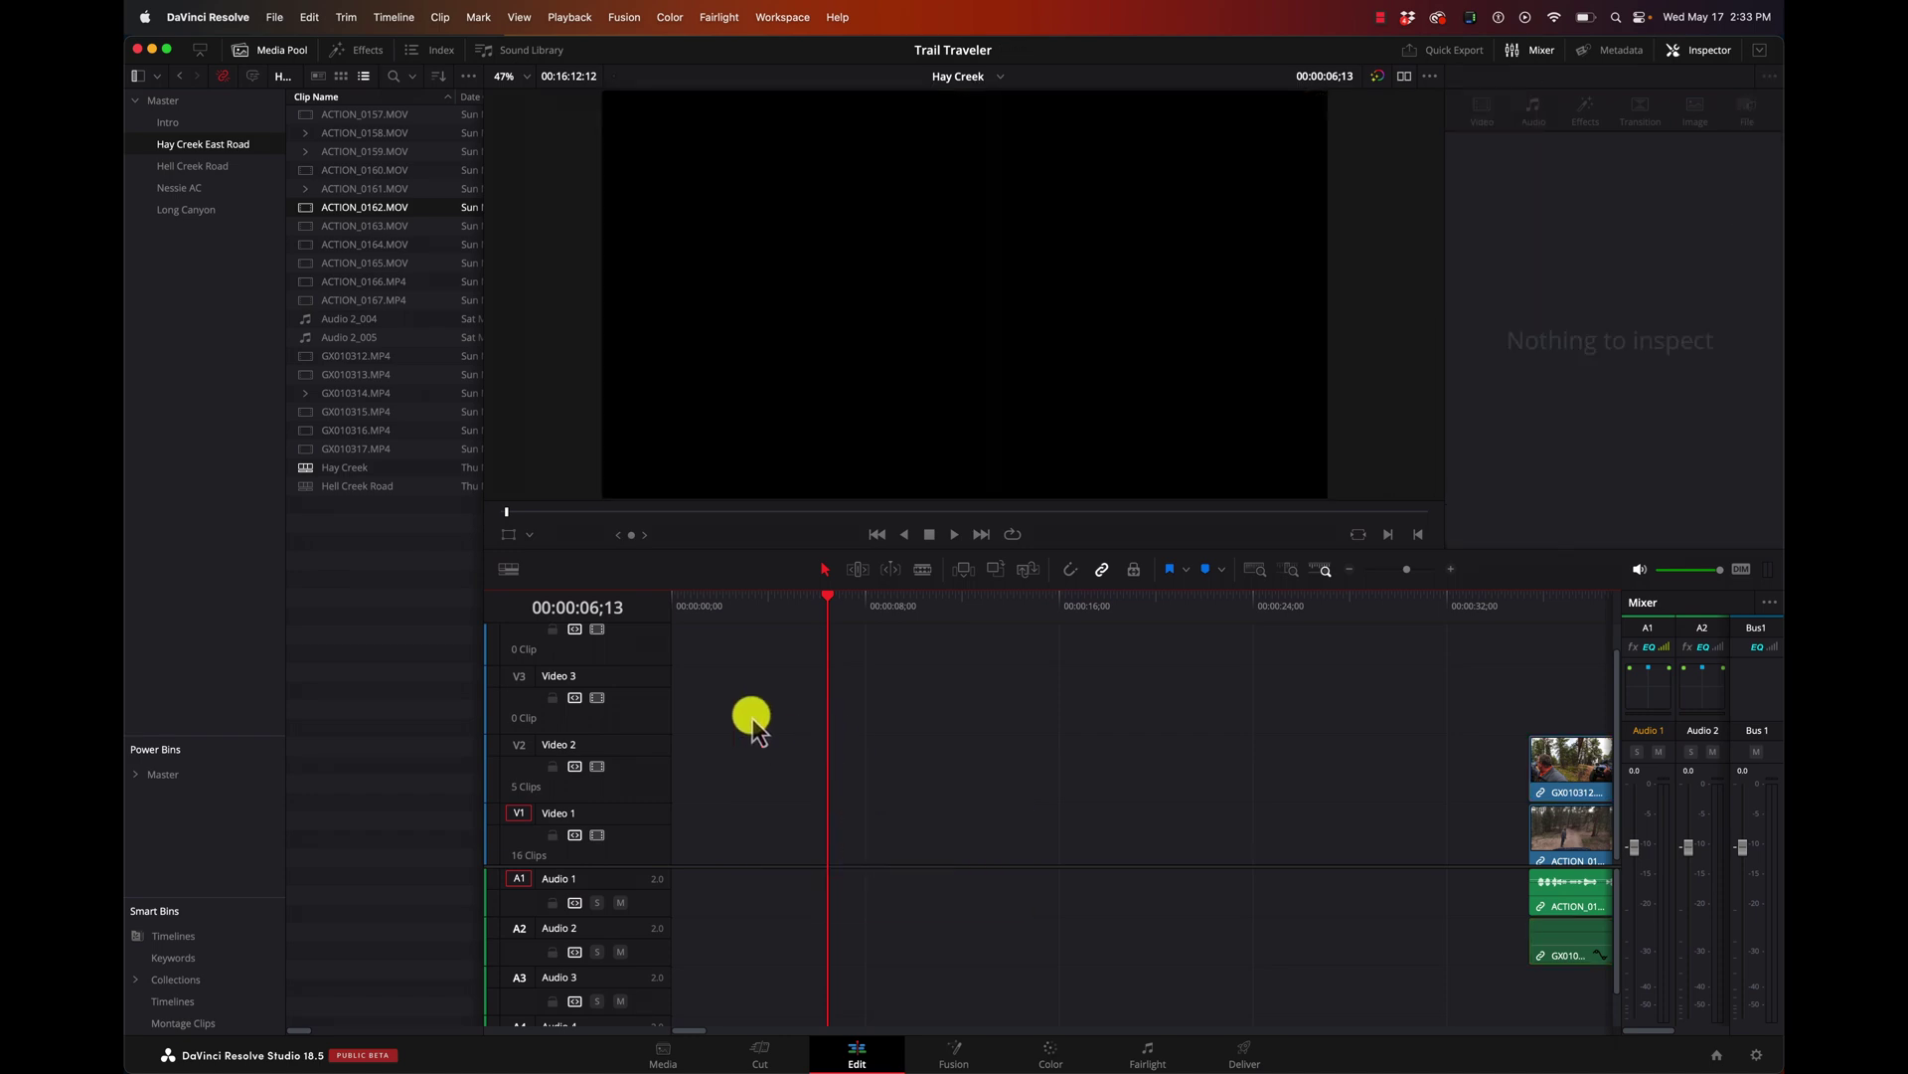
- Place only the video of the marked ACTION_0162.MOV range on Video 2 at 00:00:06:13, and delete it
double_click(308, 209)
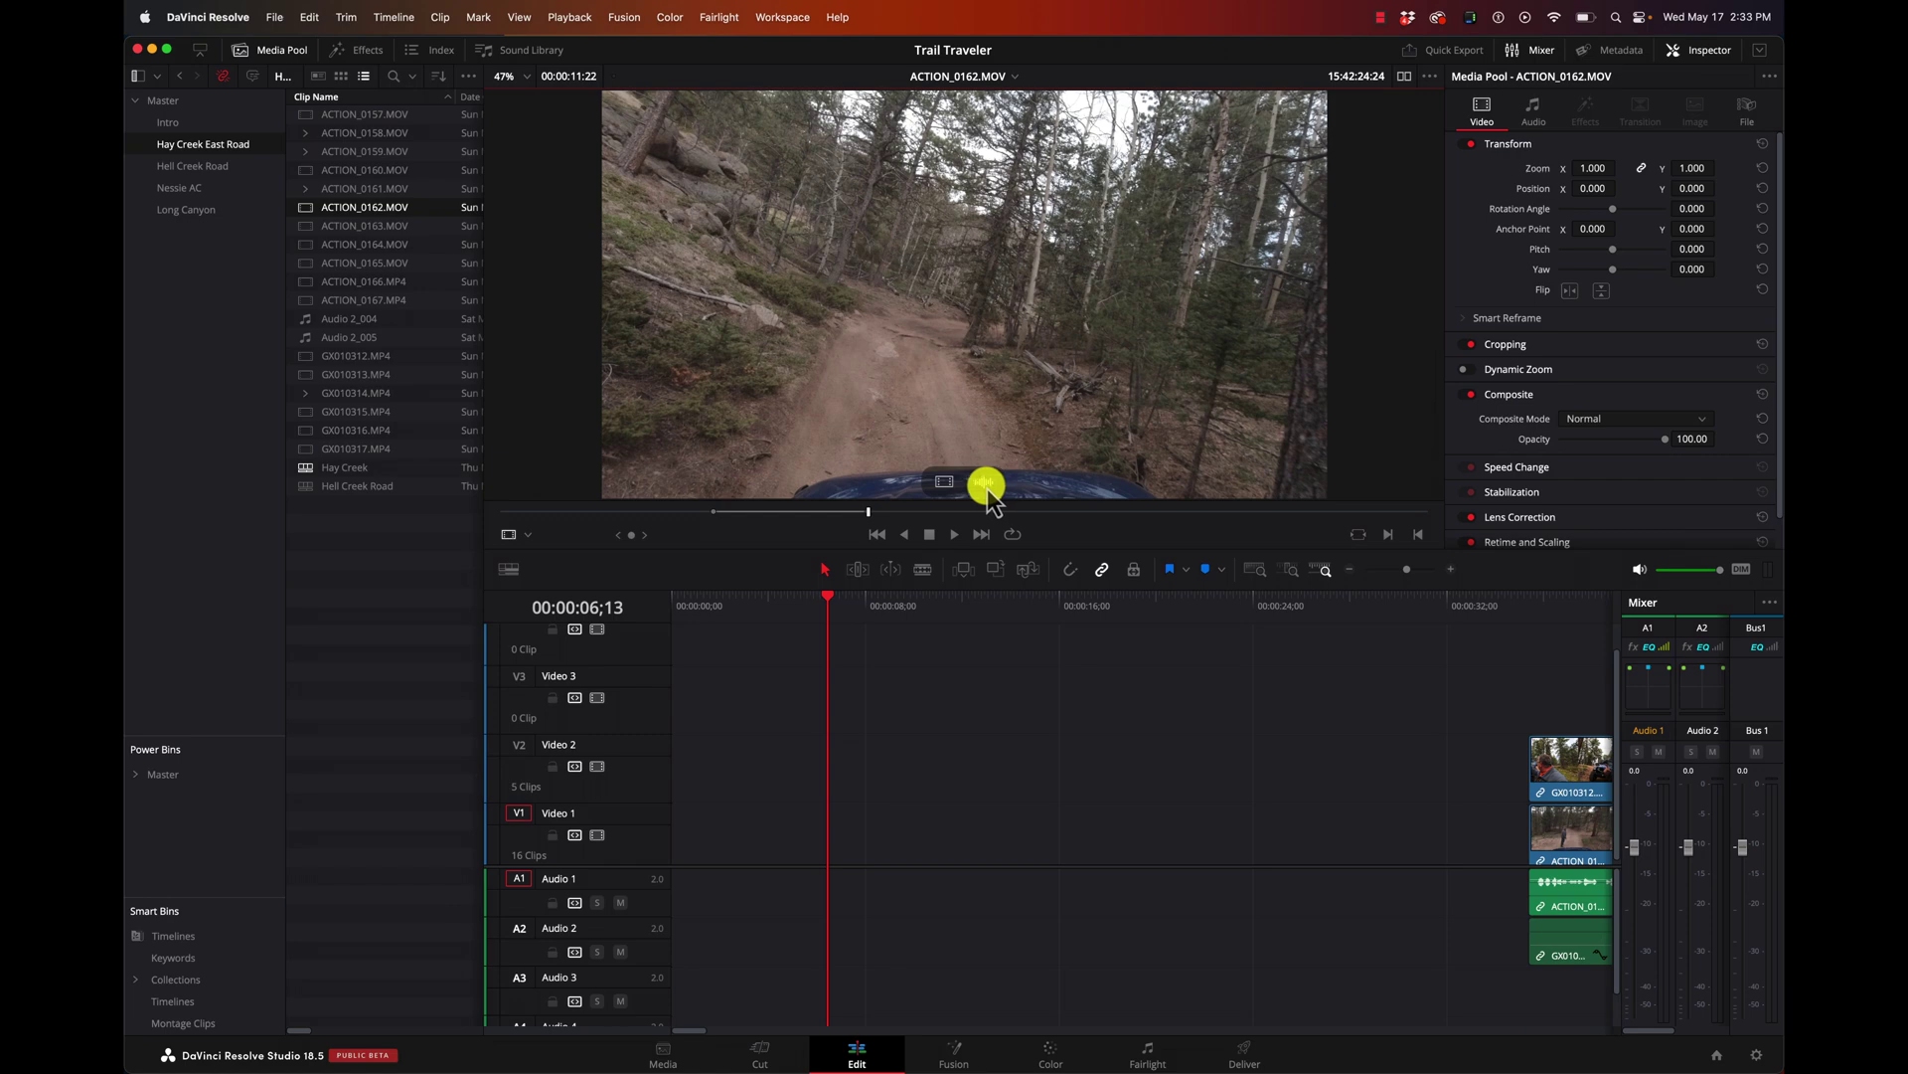
left_click_drag(943, 485, 822, 788)
left_click(824, 788)
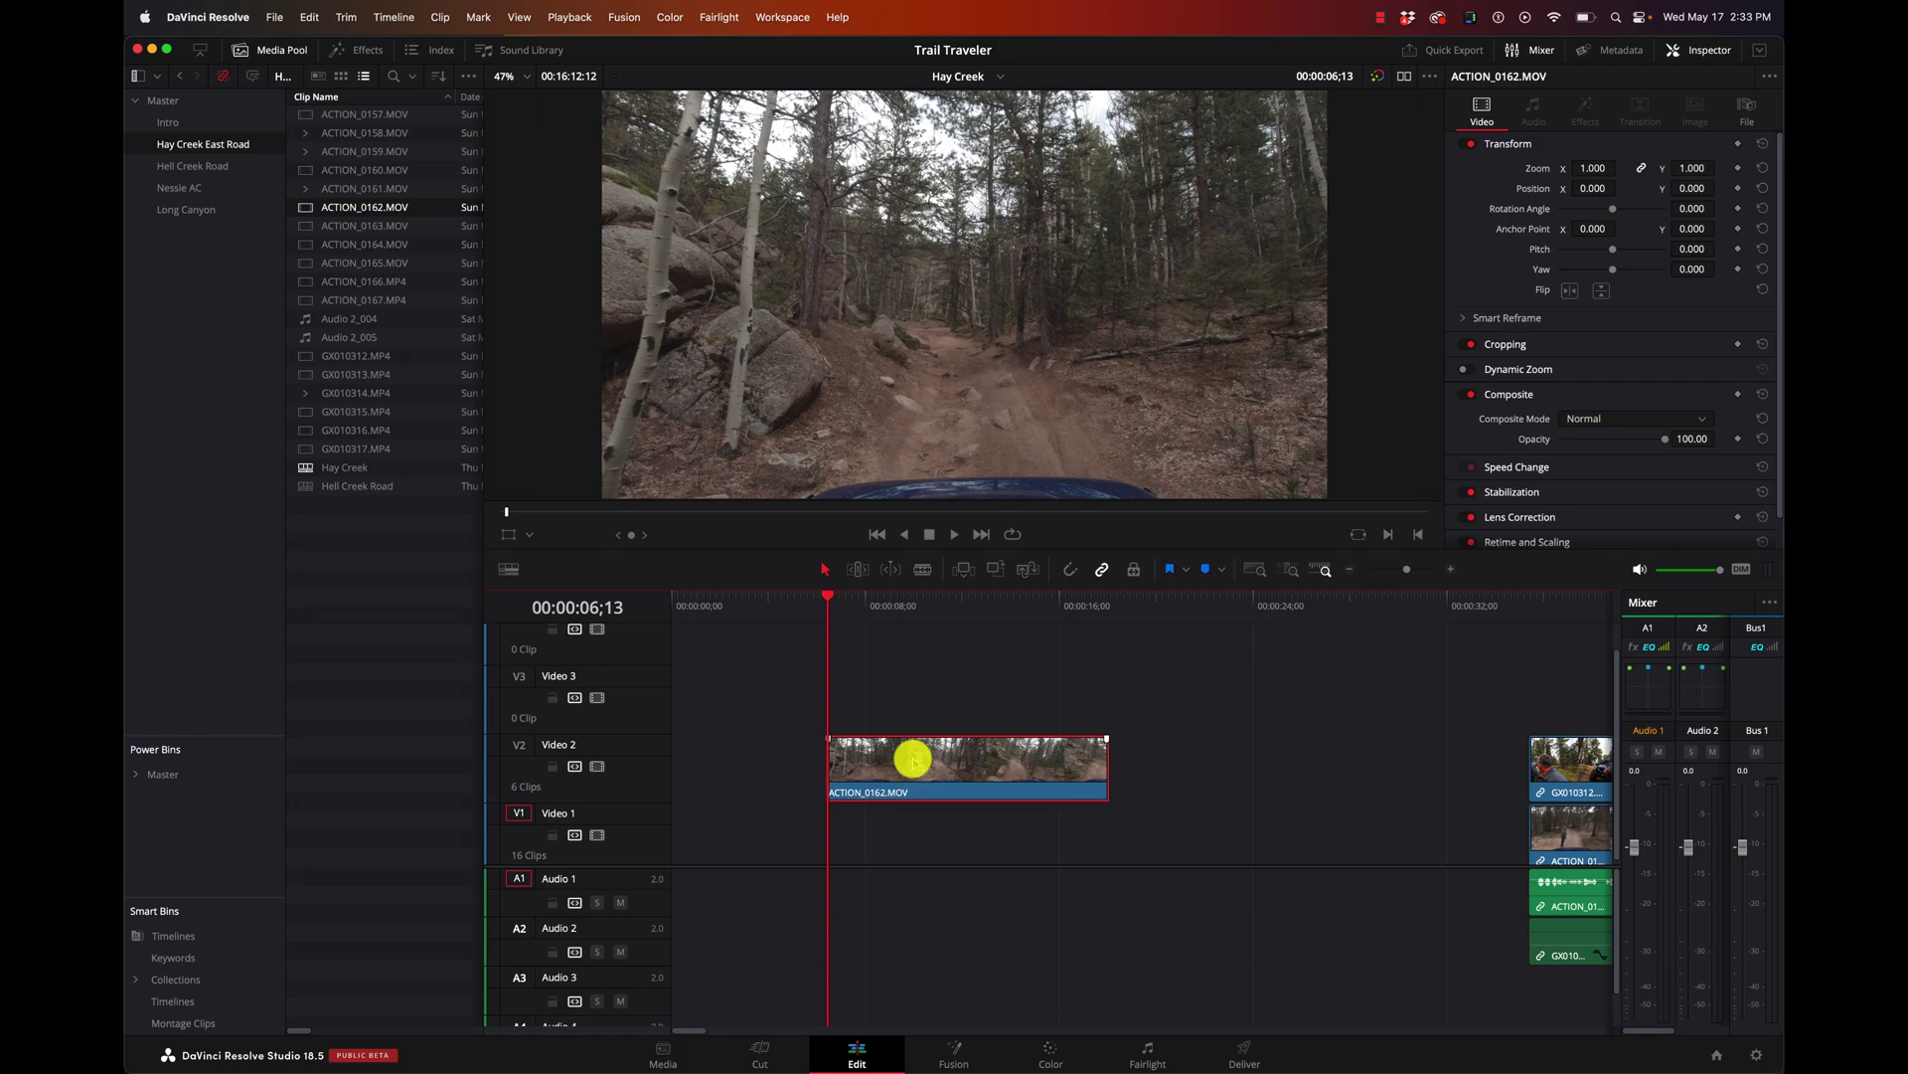
key("Delete")
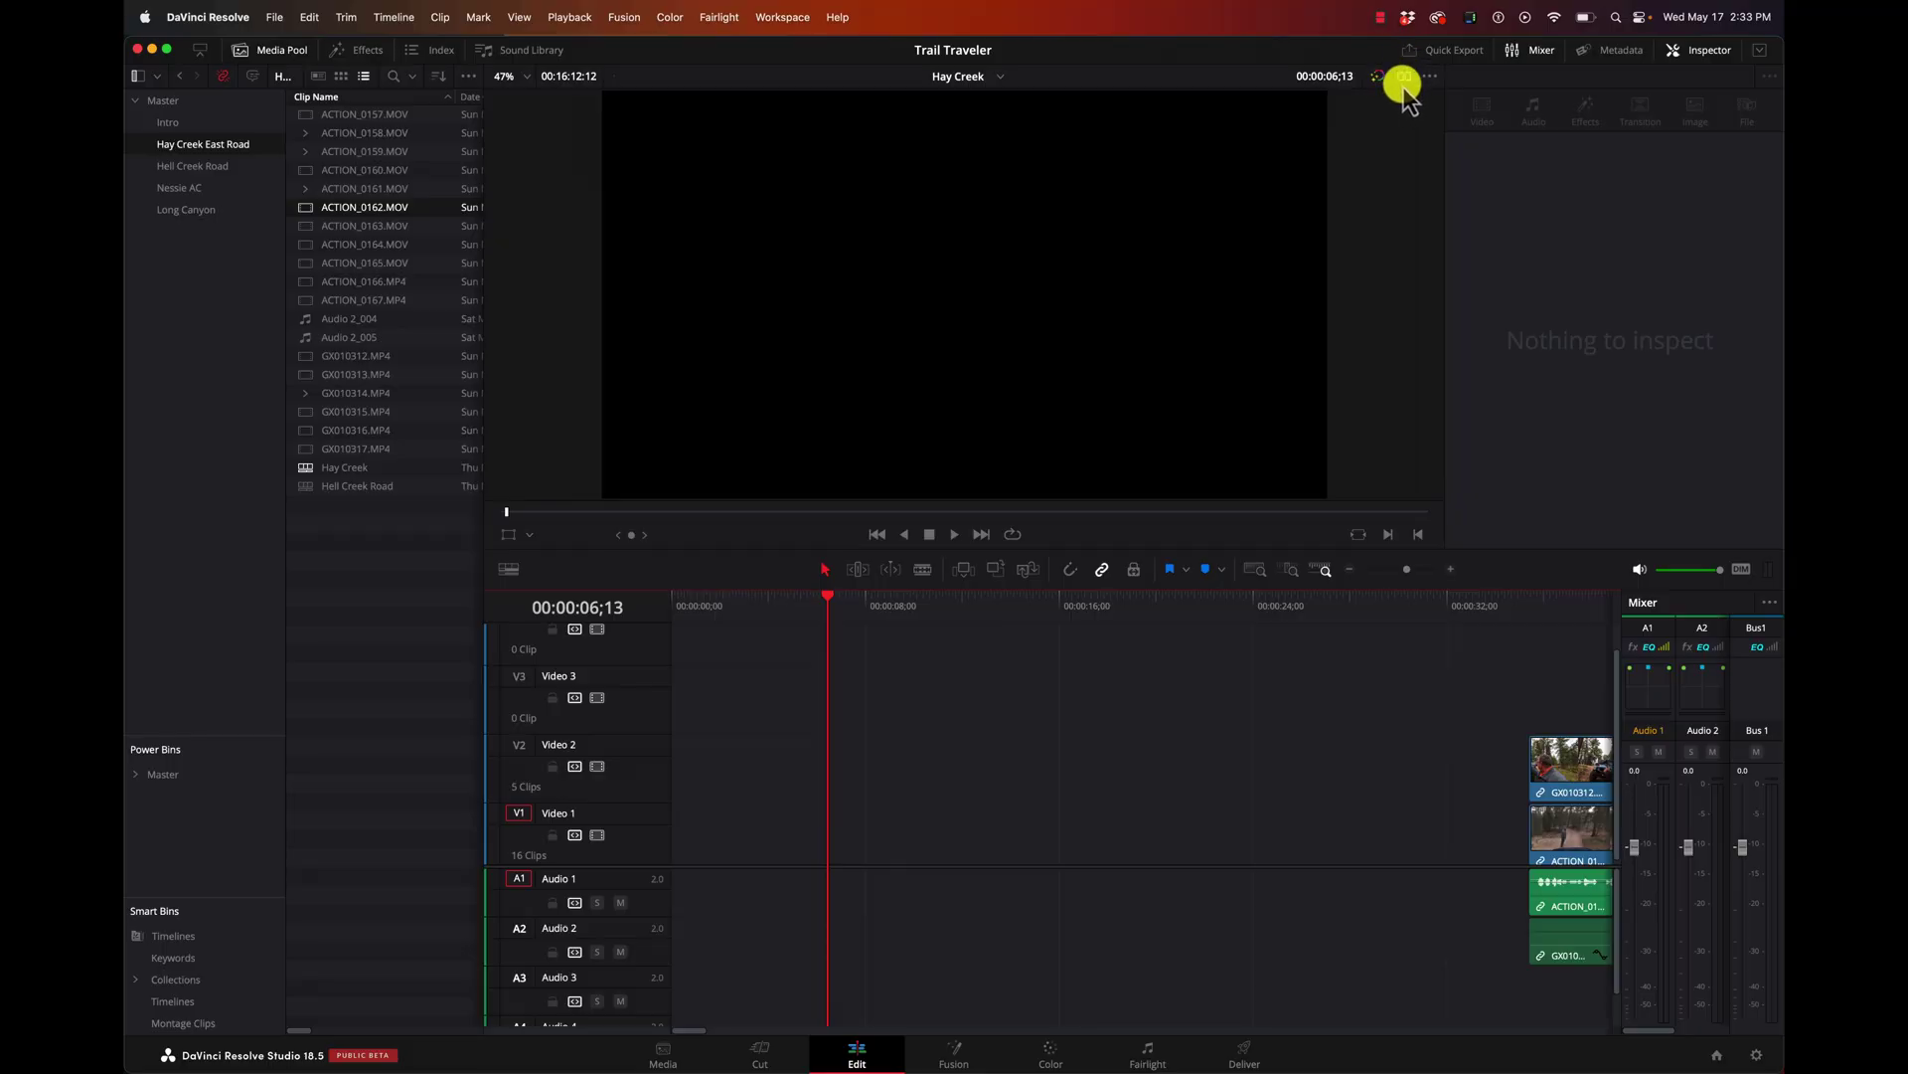
- Show the source and timeline viewers side by side, and scrub the timeline to 00:00:40:03 and ACTION_0162.MOV to 15:42:20:01
left_click(1403, 77)
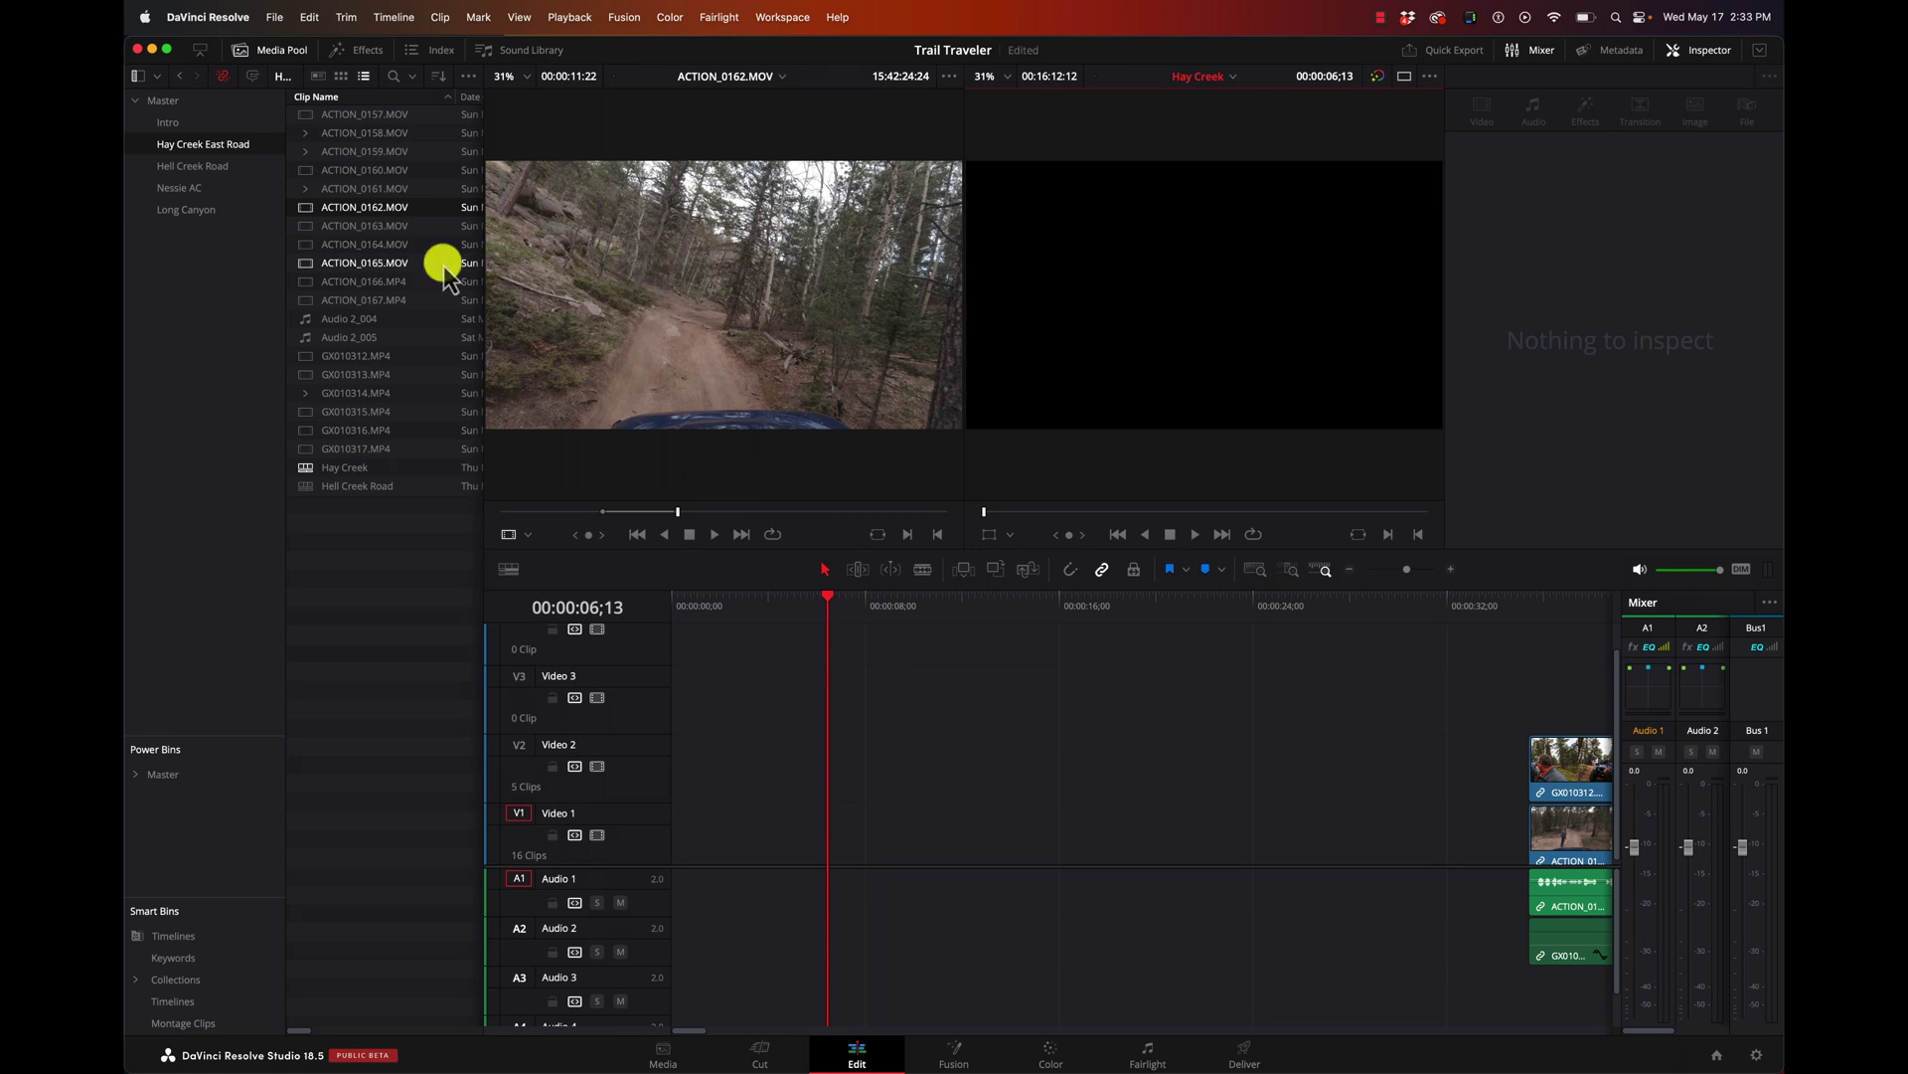
scroll(1018, 676, "right", 5)
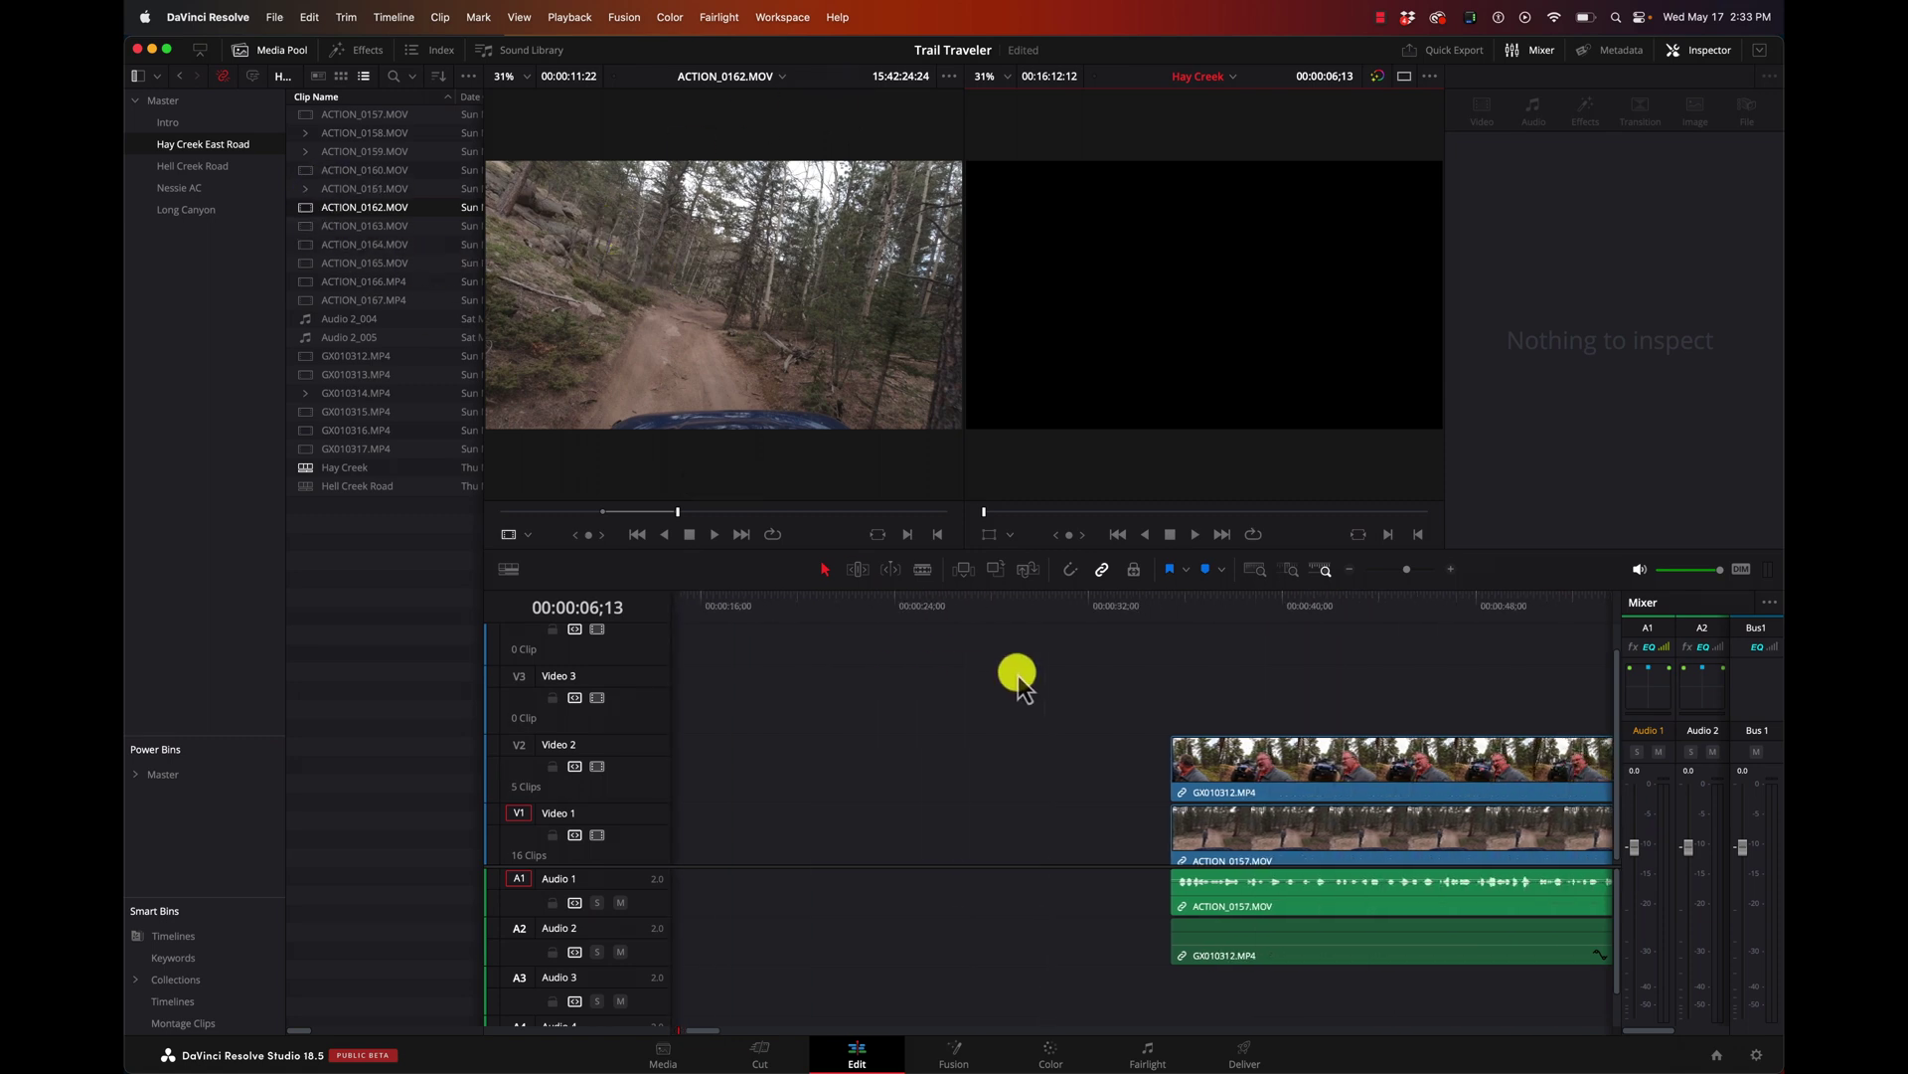
left_click(1280, 614)
scroll(1338, 676, "left", 2)
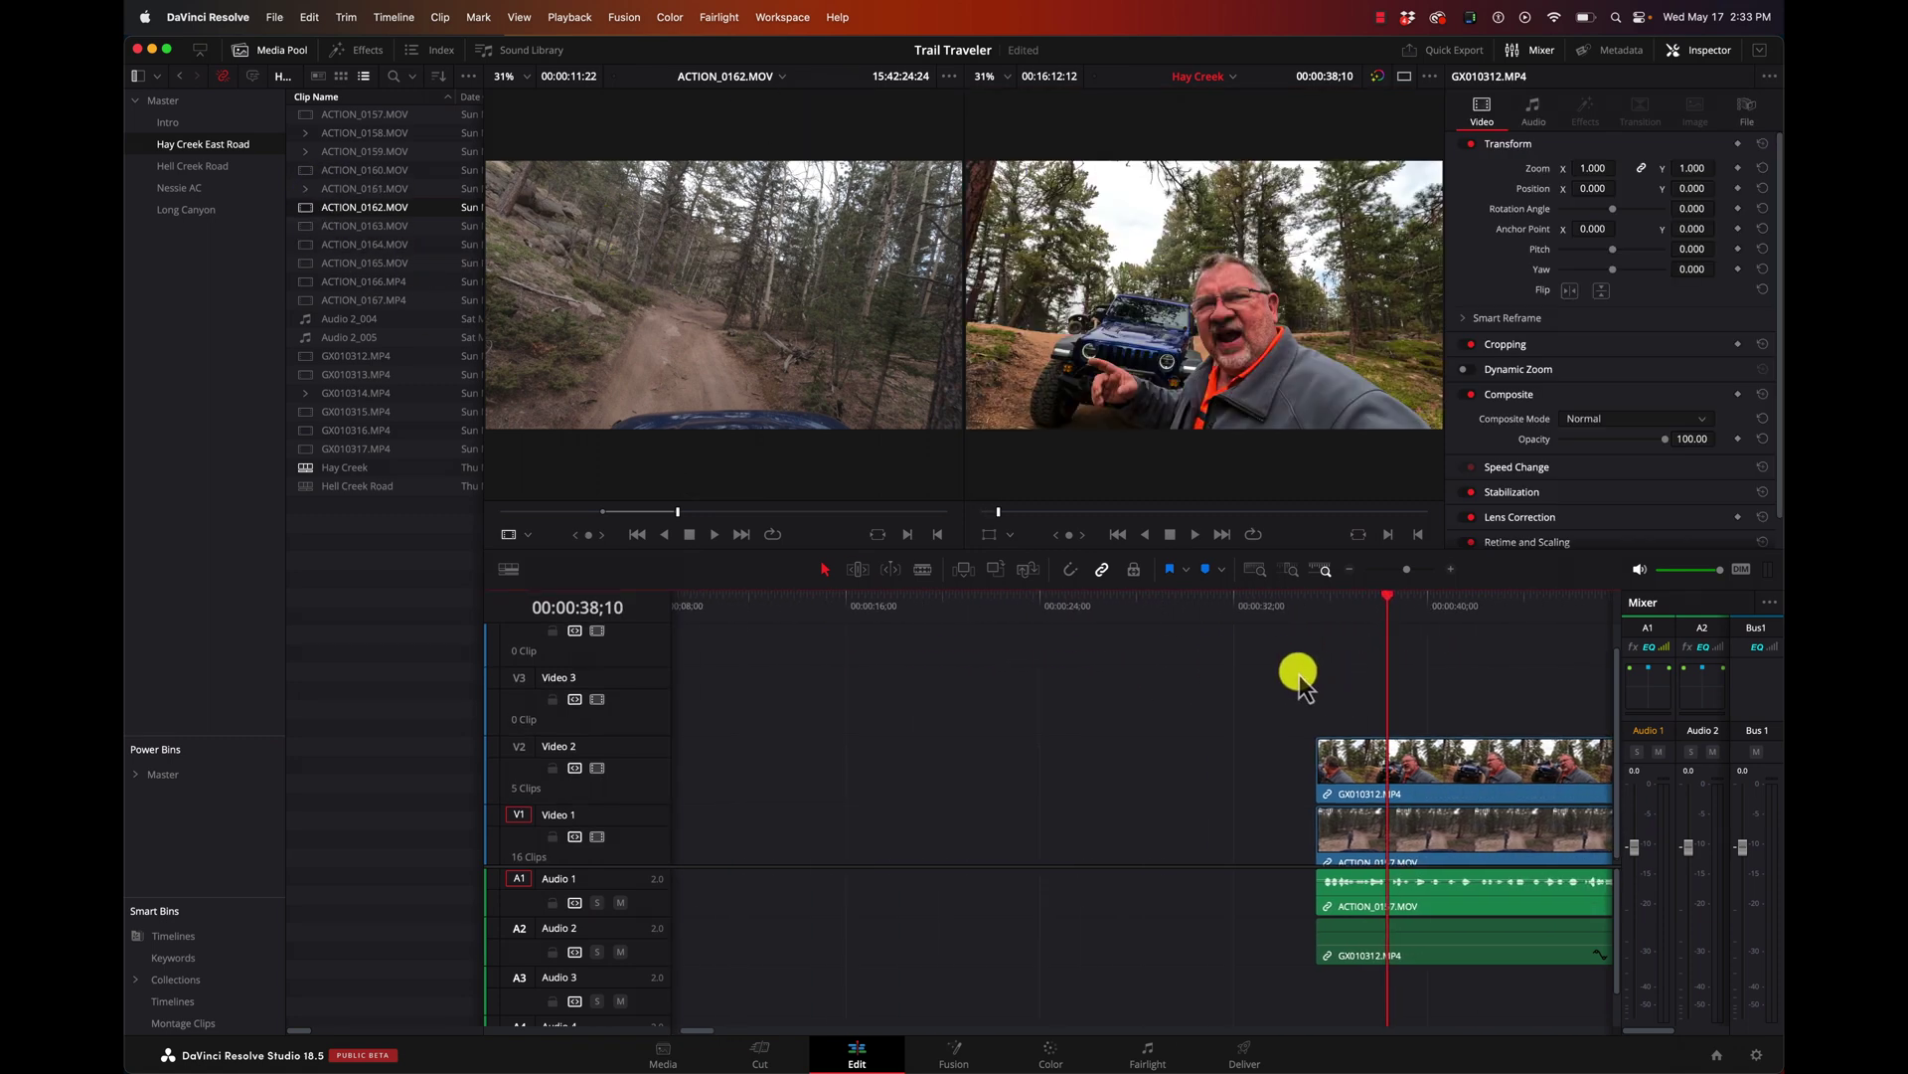
left_click_drag(1357, 602, 1427, 617)
left_click(651, 509)
left_click_drag(653, 512, 647, 513)
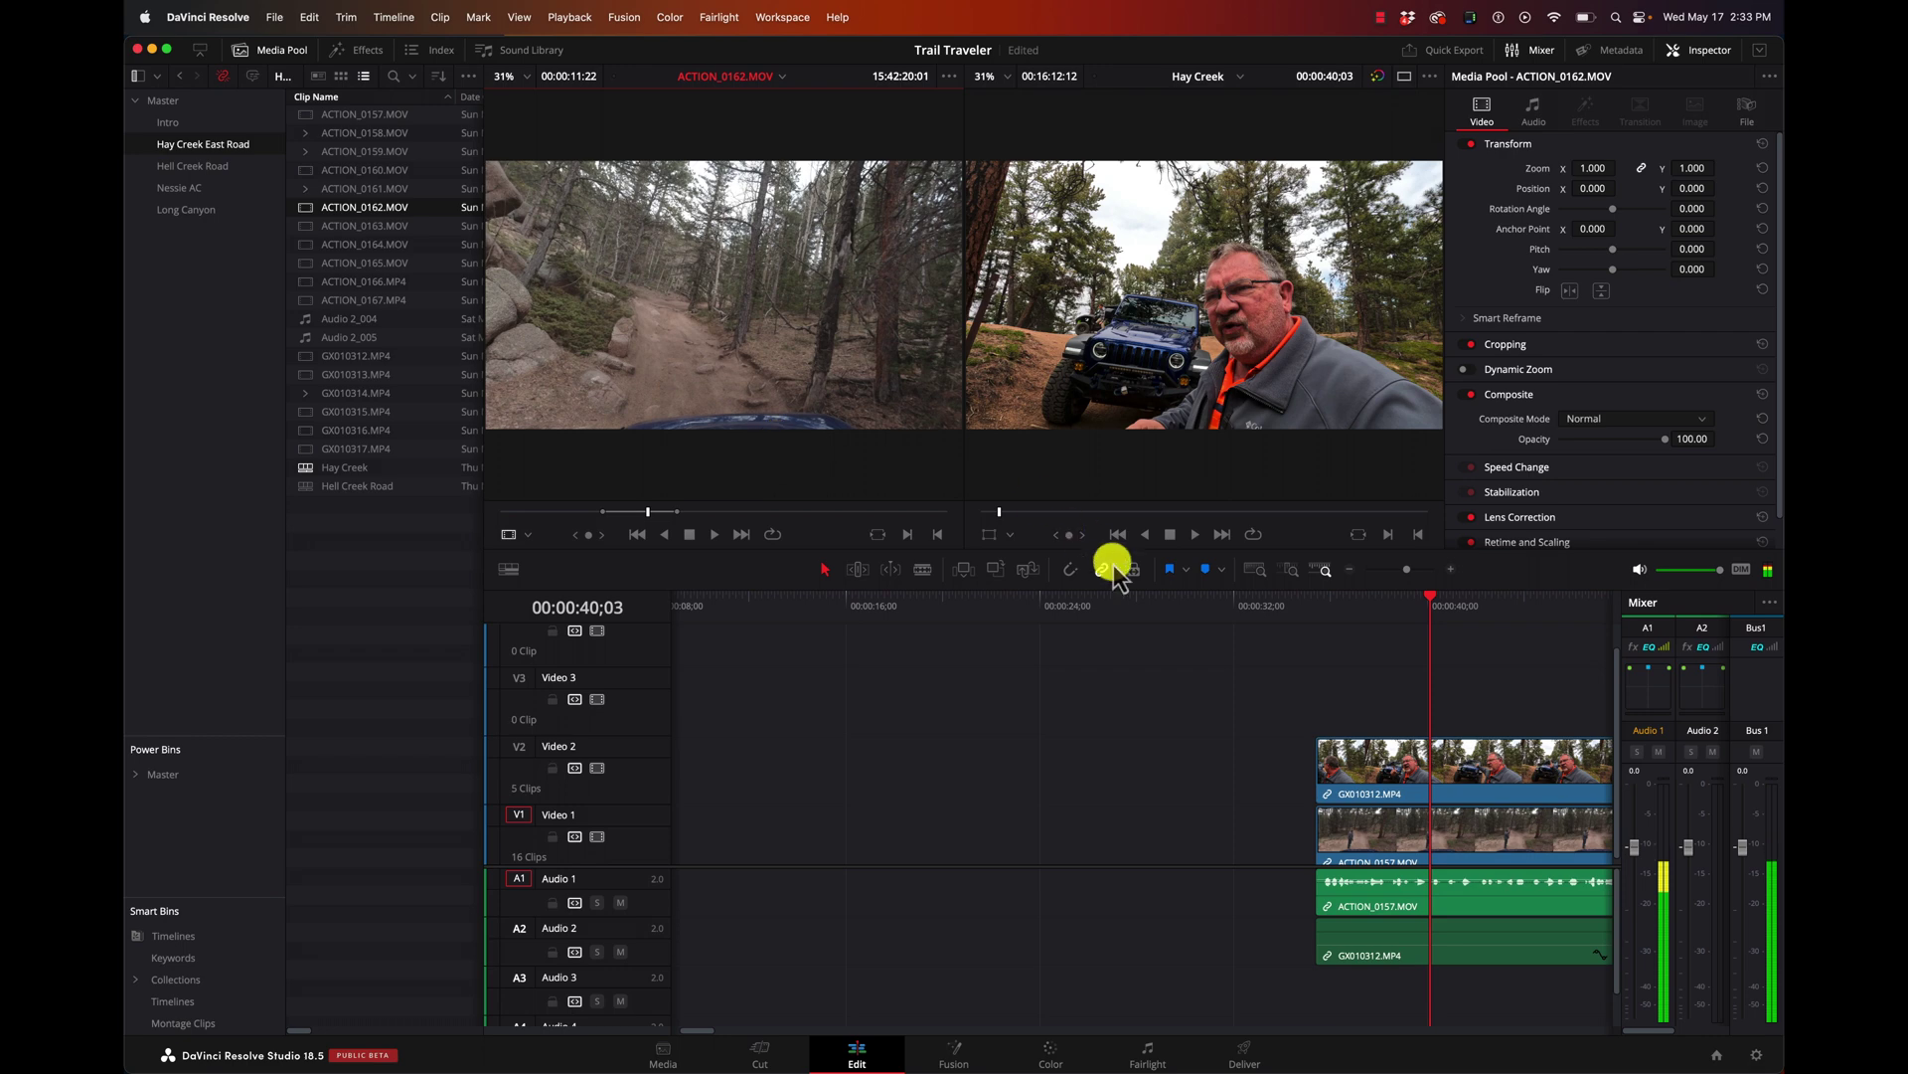
- Insert the marked ACTION_0162.MOV range with audio at 00:00:57:22, at the cut between ACTION_0157.MOV and GX010313.MP4
scroll(1236, 760, "right", 10)
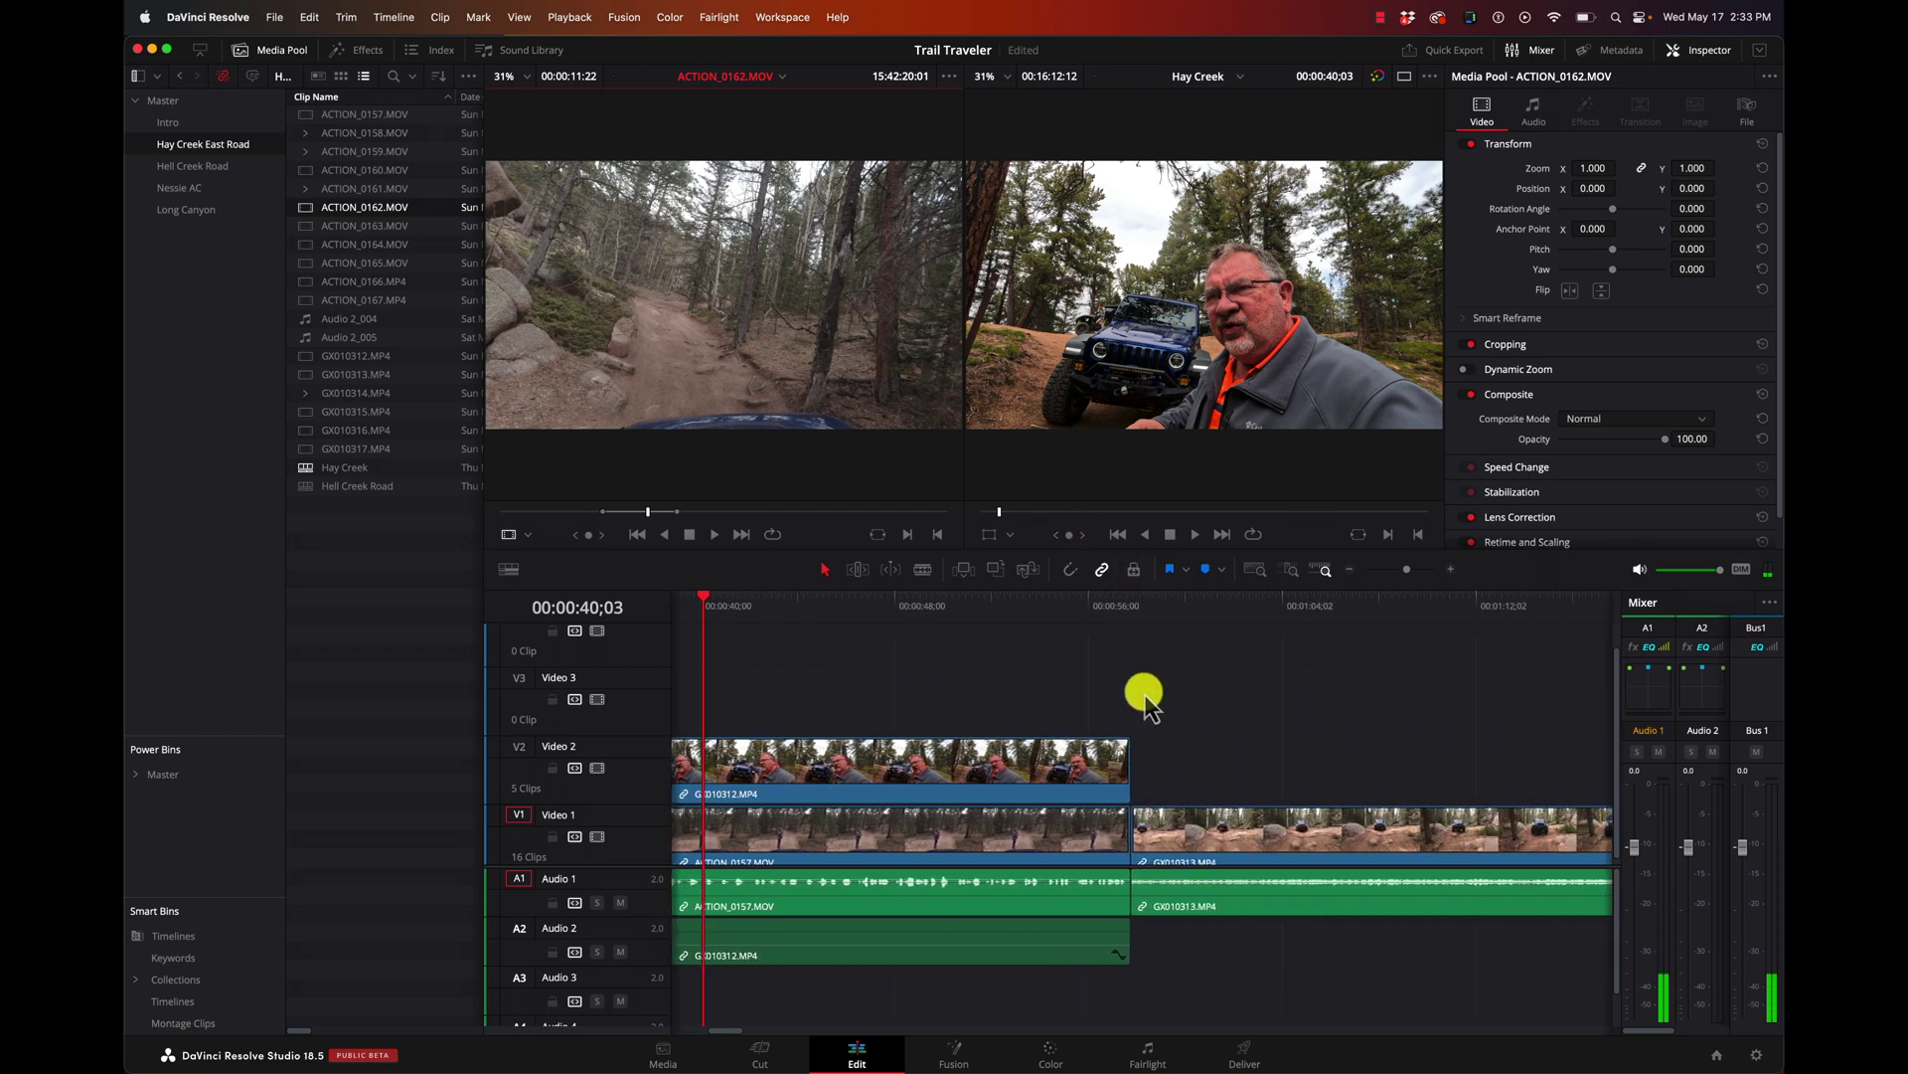
left_click(1131, 602)
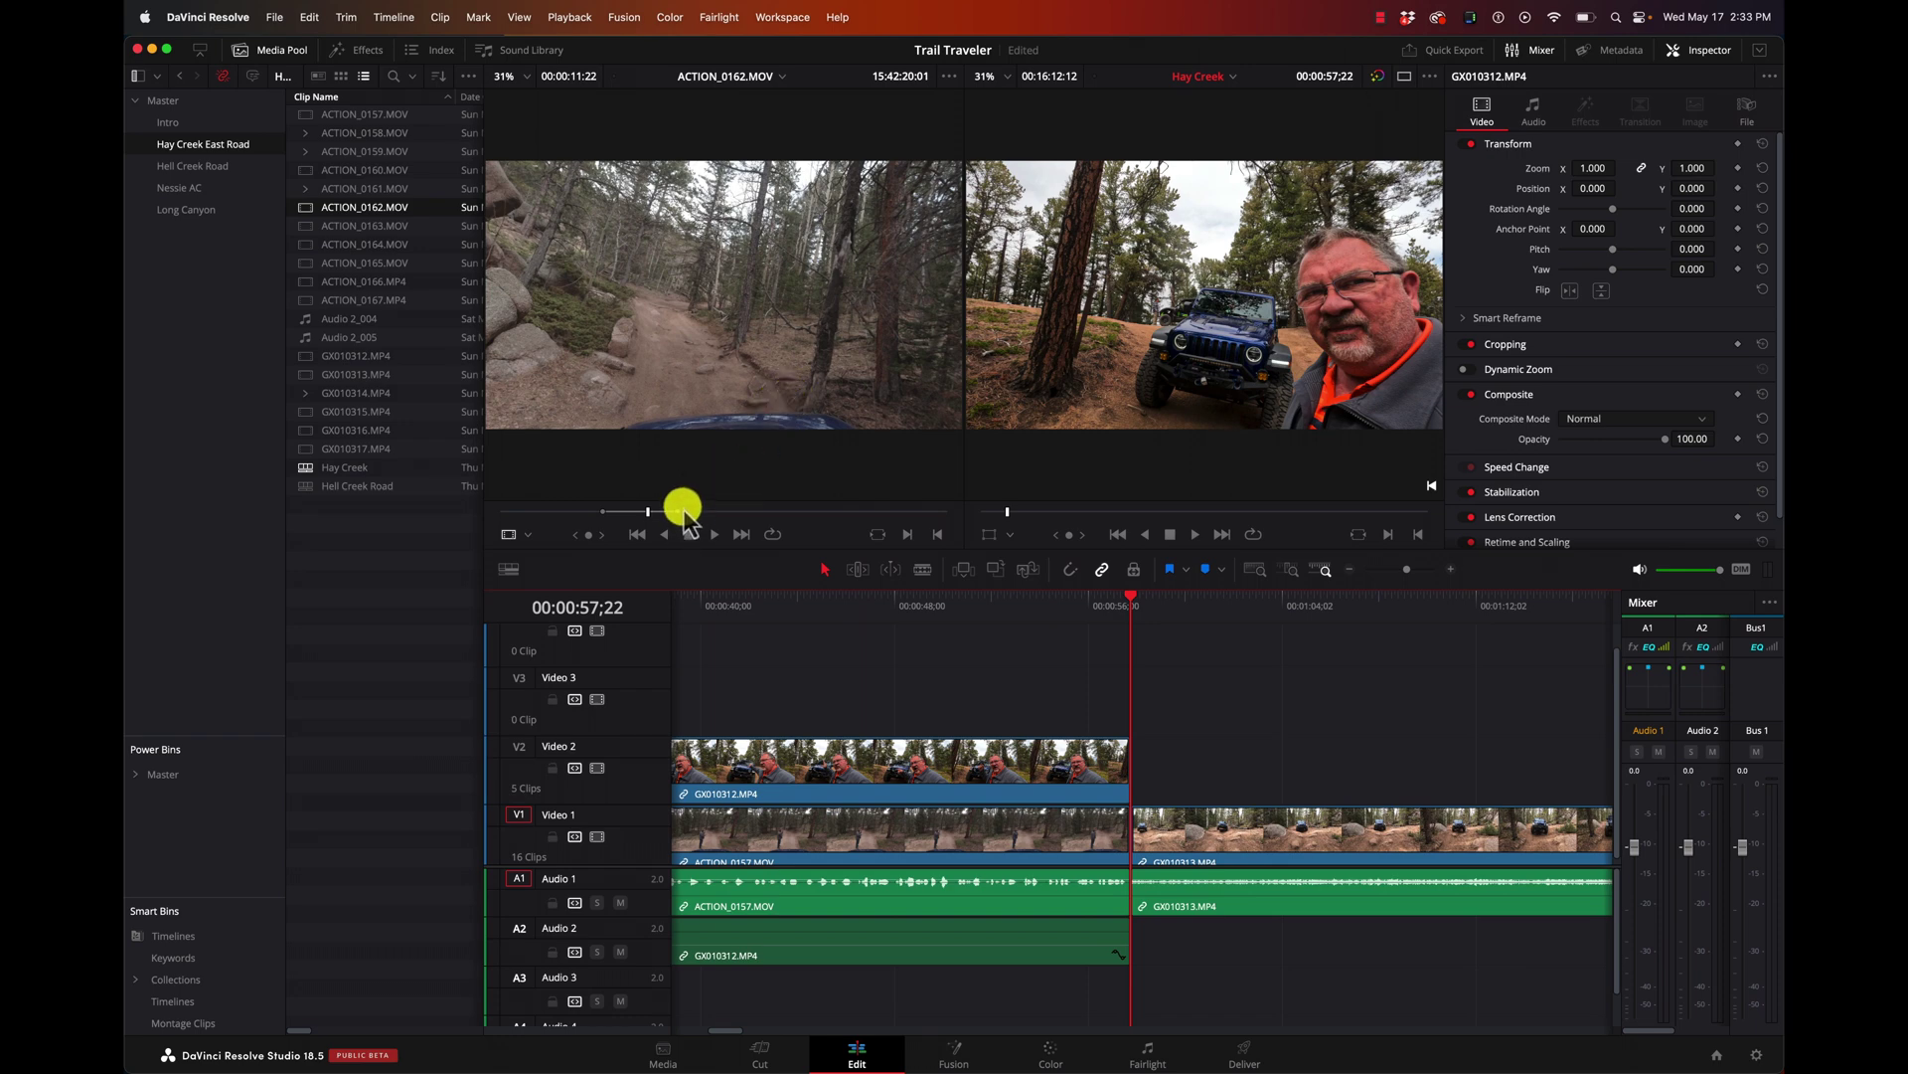
left_click_drag(715, 484, 1414, 159)
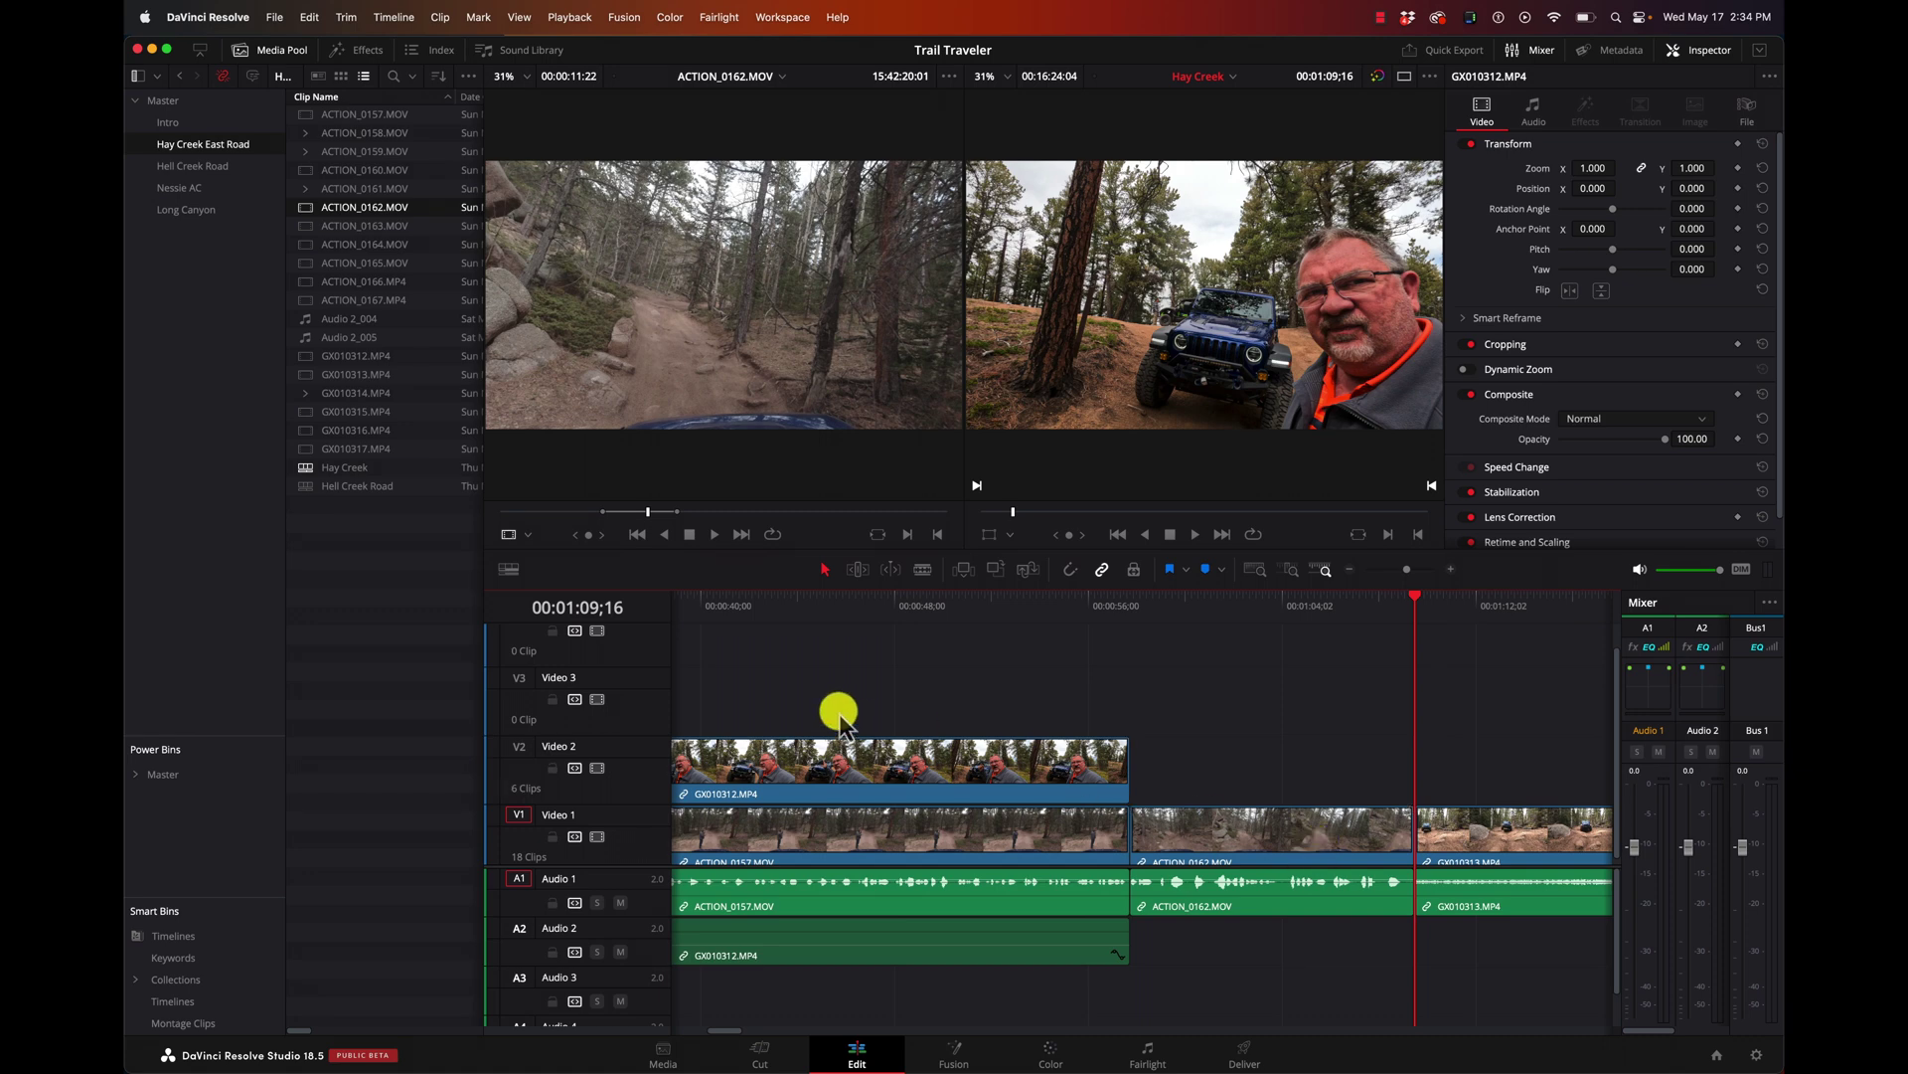
- Add ES_Austin Jam - The Tap Room.mp3 from the Music power bin to Audio 3, starting near the beginning of ACTION_0157.MOV
scroll(807, 699, "left", 5)
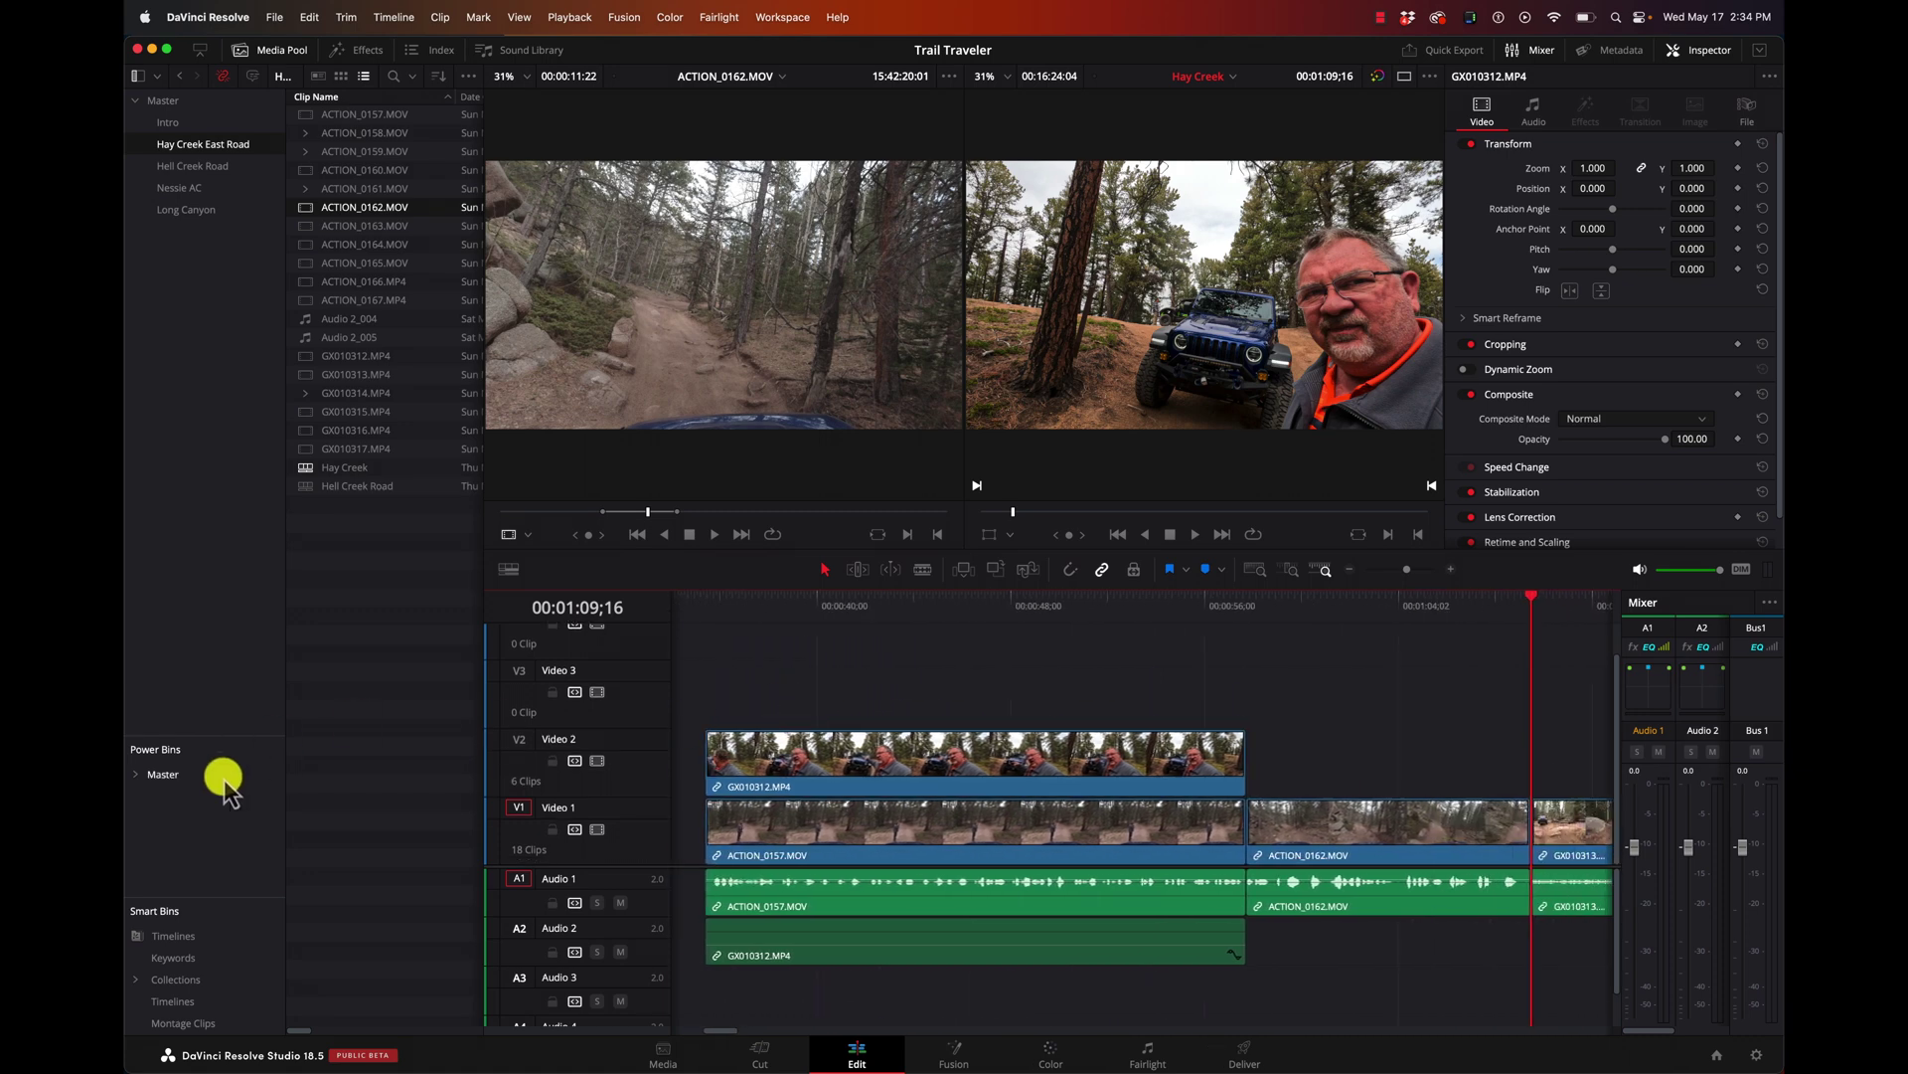
left_click(154, 773)
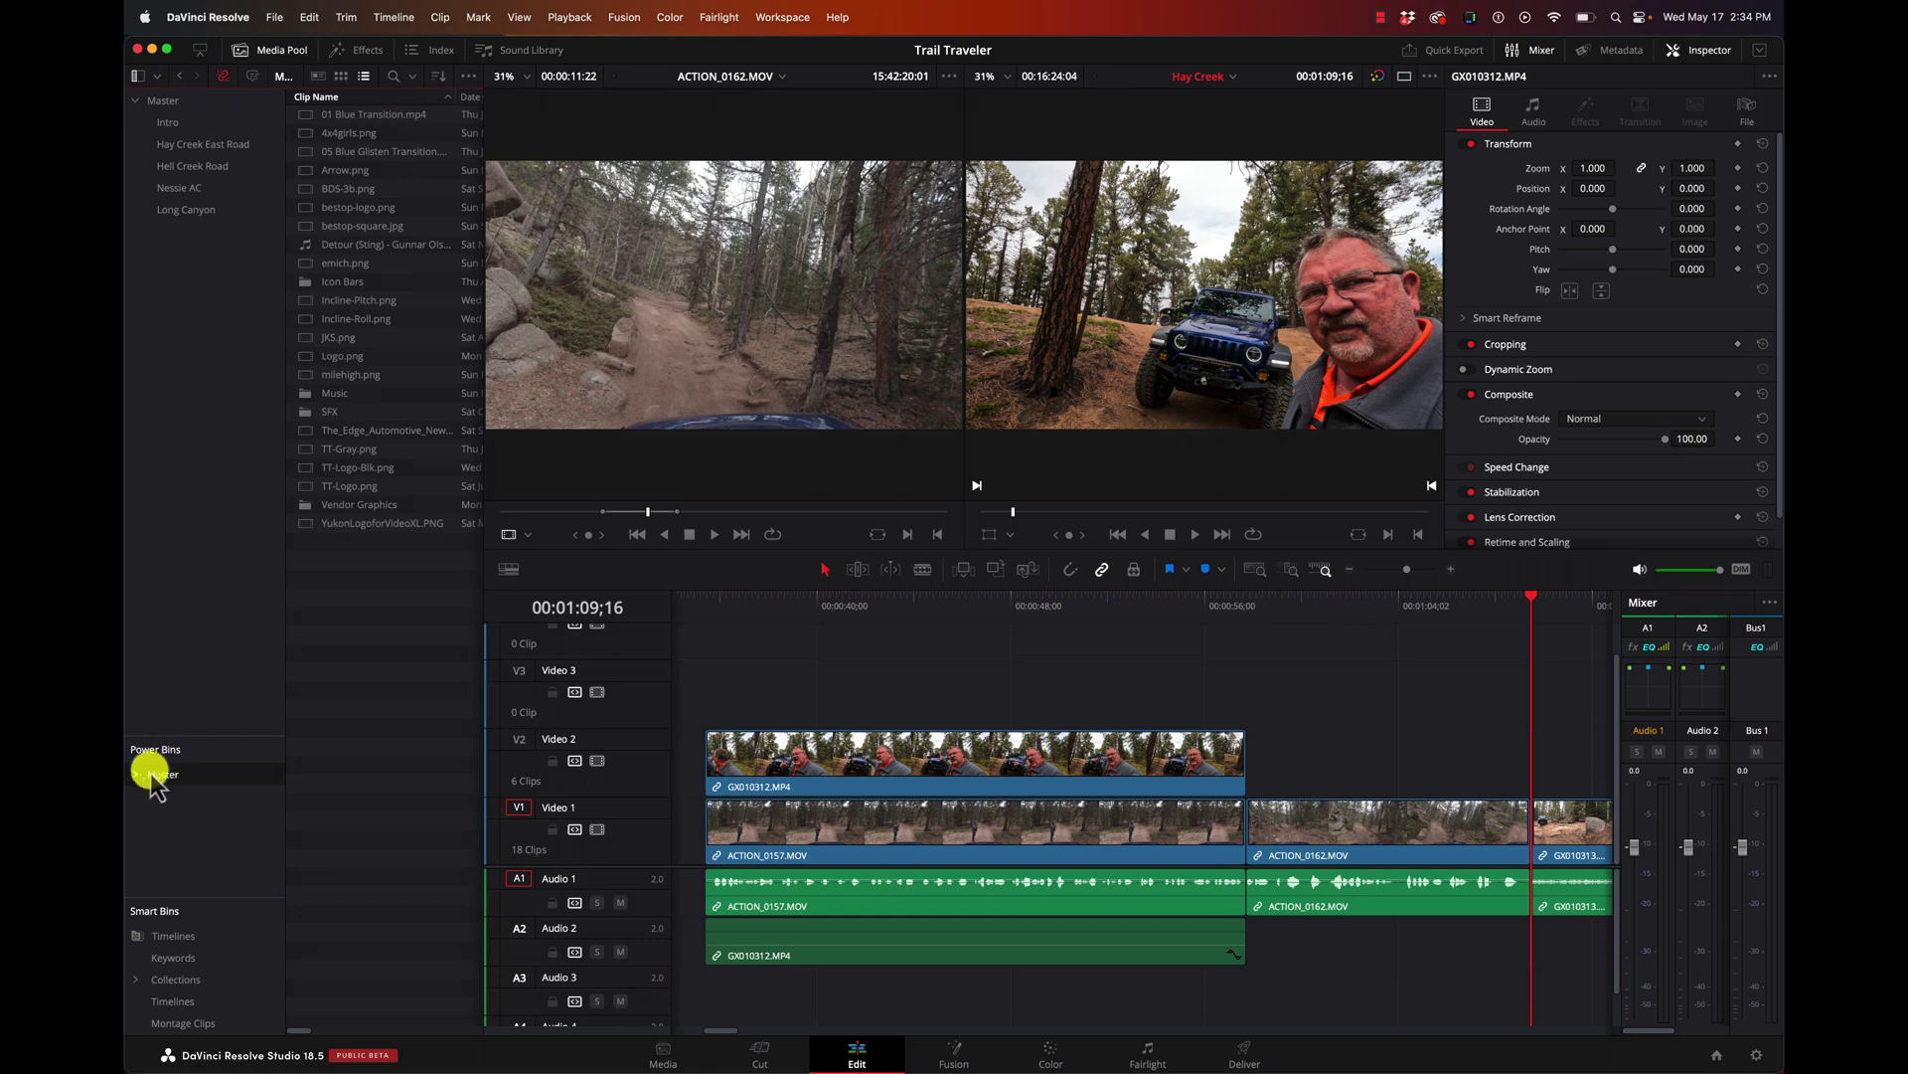
left_click(159, 794)
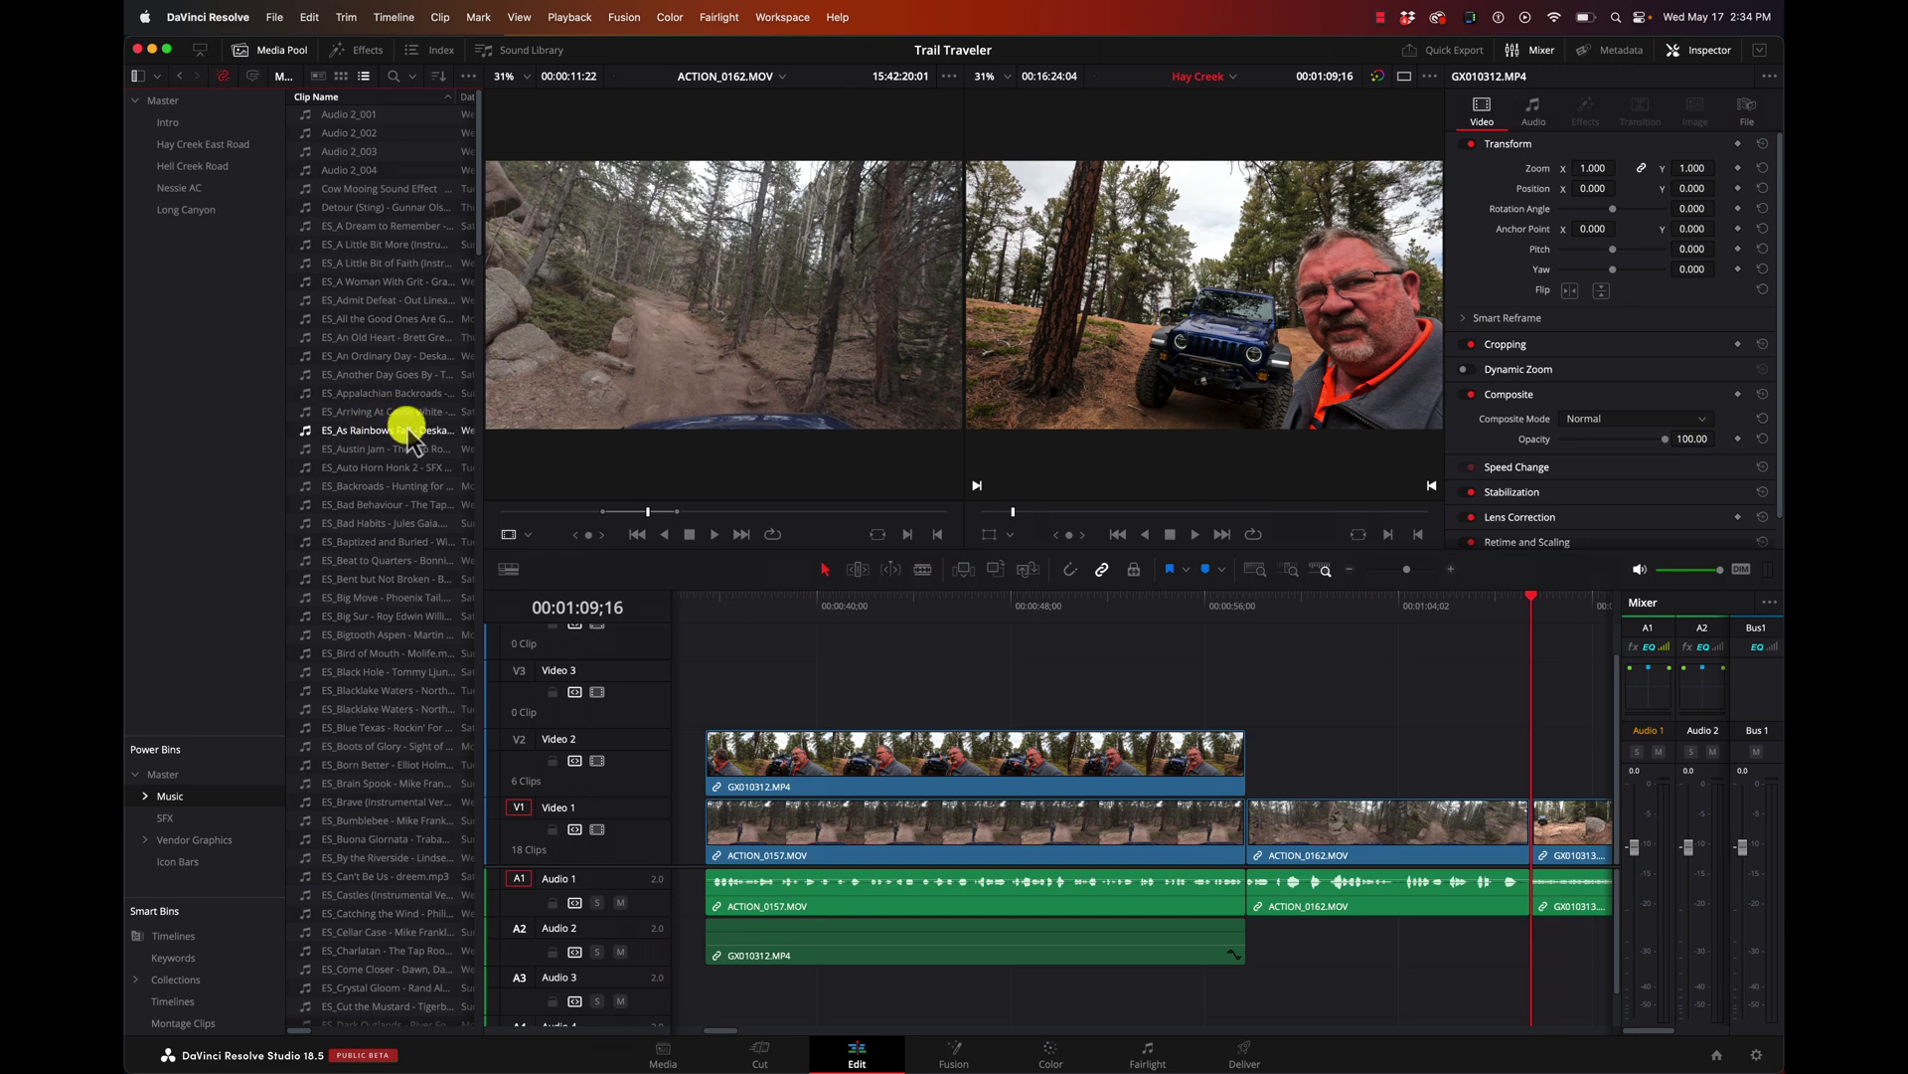
left_click(340, 449)
left_click_drag(340, 450, 1249, 982)
- Play the timeline from about 00:00:38 to hear the music under the dialogue, and select the music clip on Audio 3
left_click(1313, 604)
key("space")
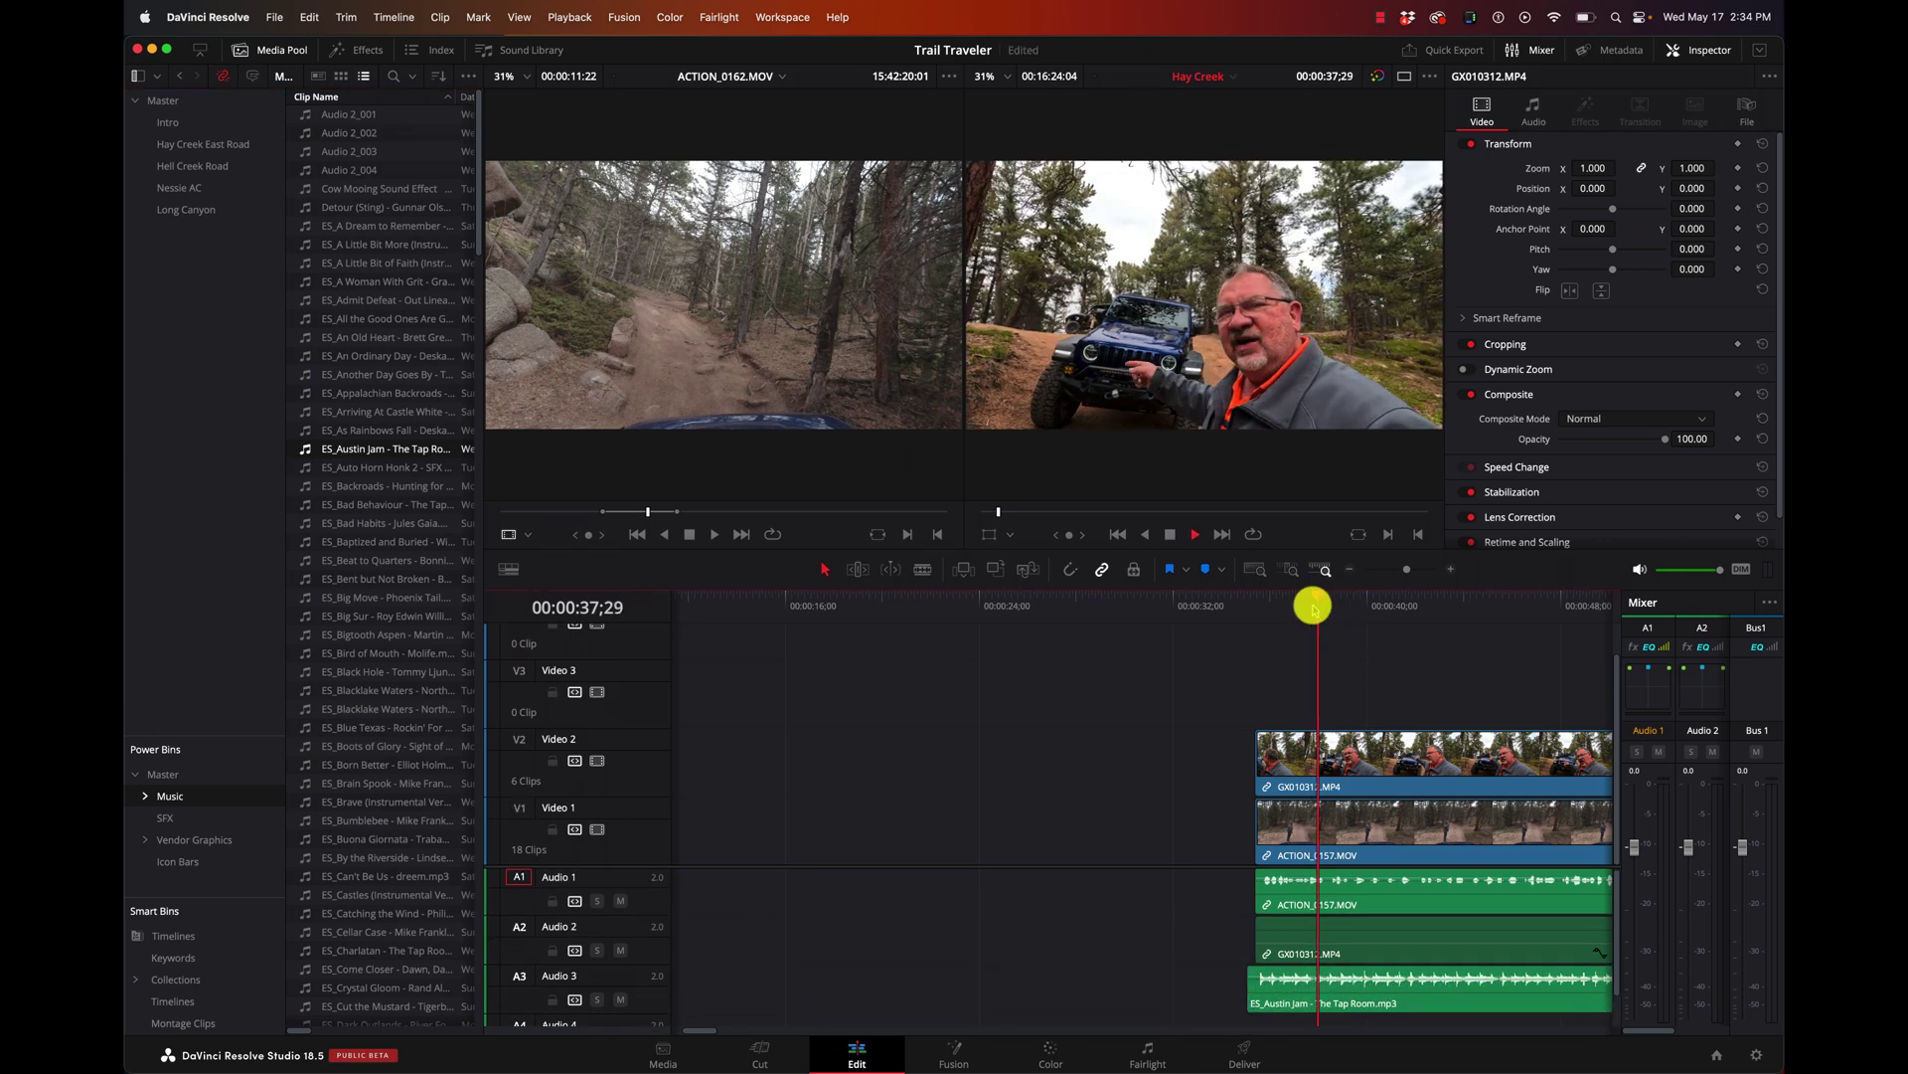
key("space")
scroll(1312, 606, "right", 5)
scroll(1311, 603, "right", 1)
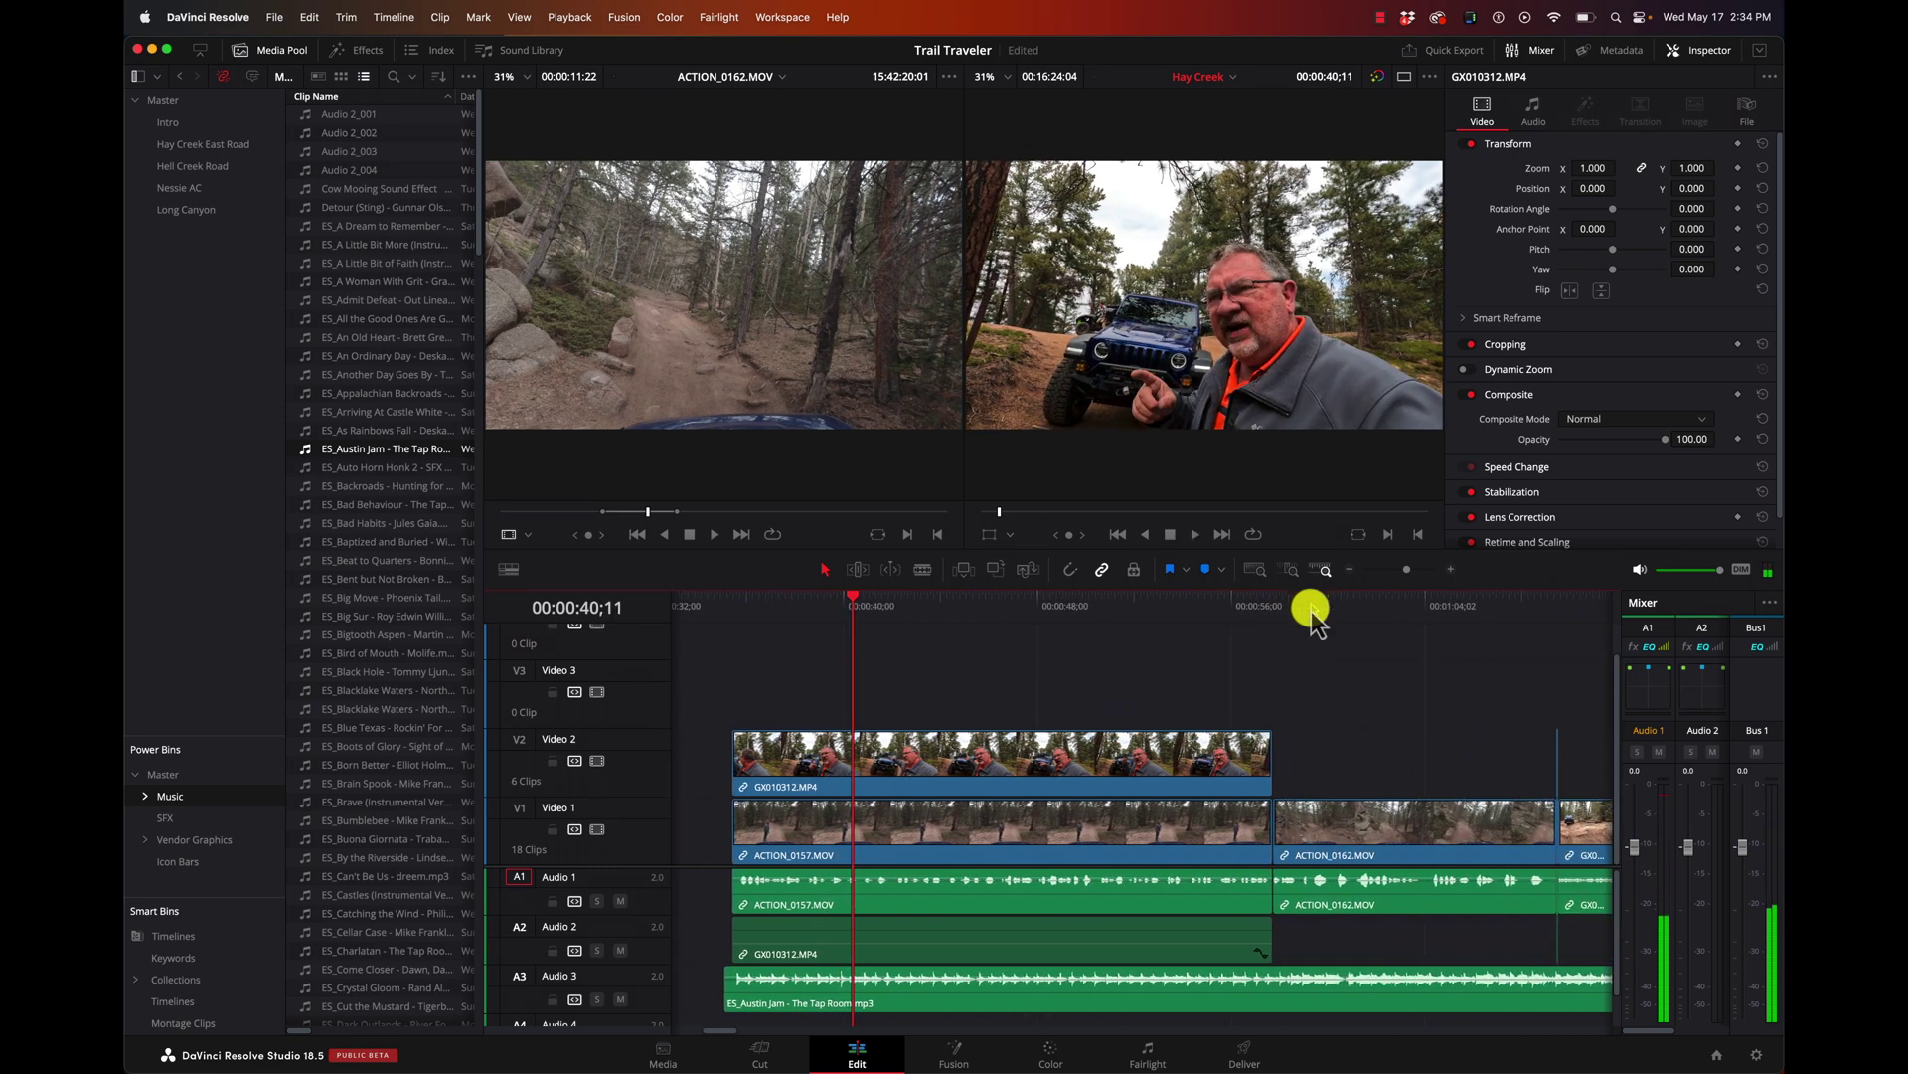
left_click(1228, 990)
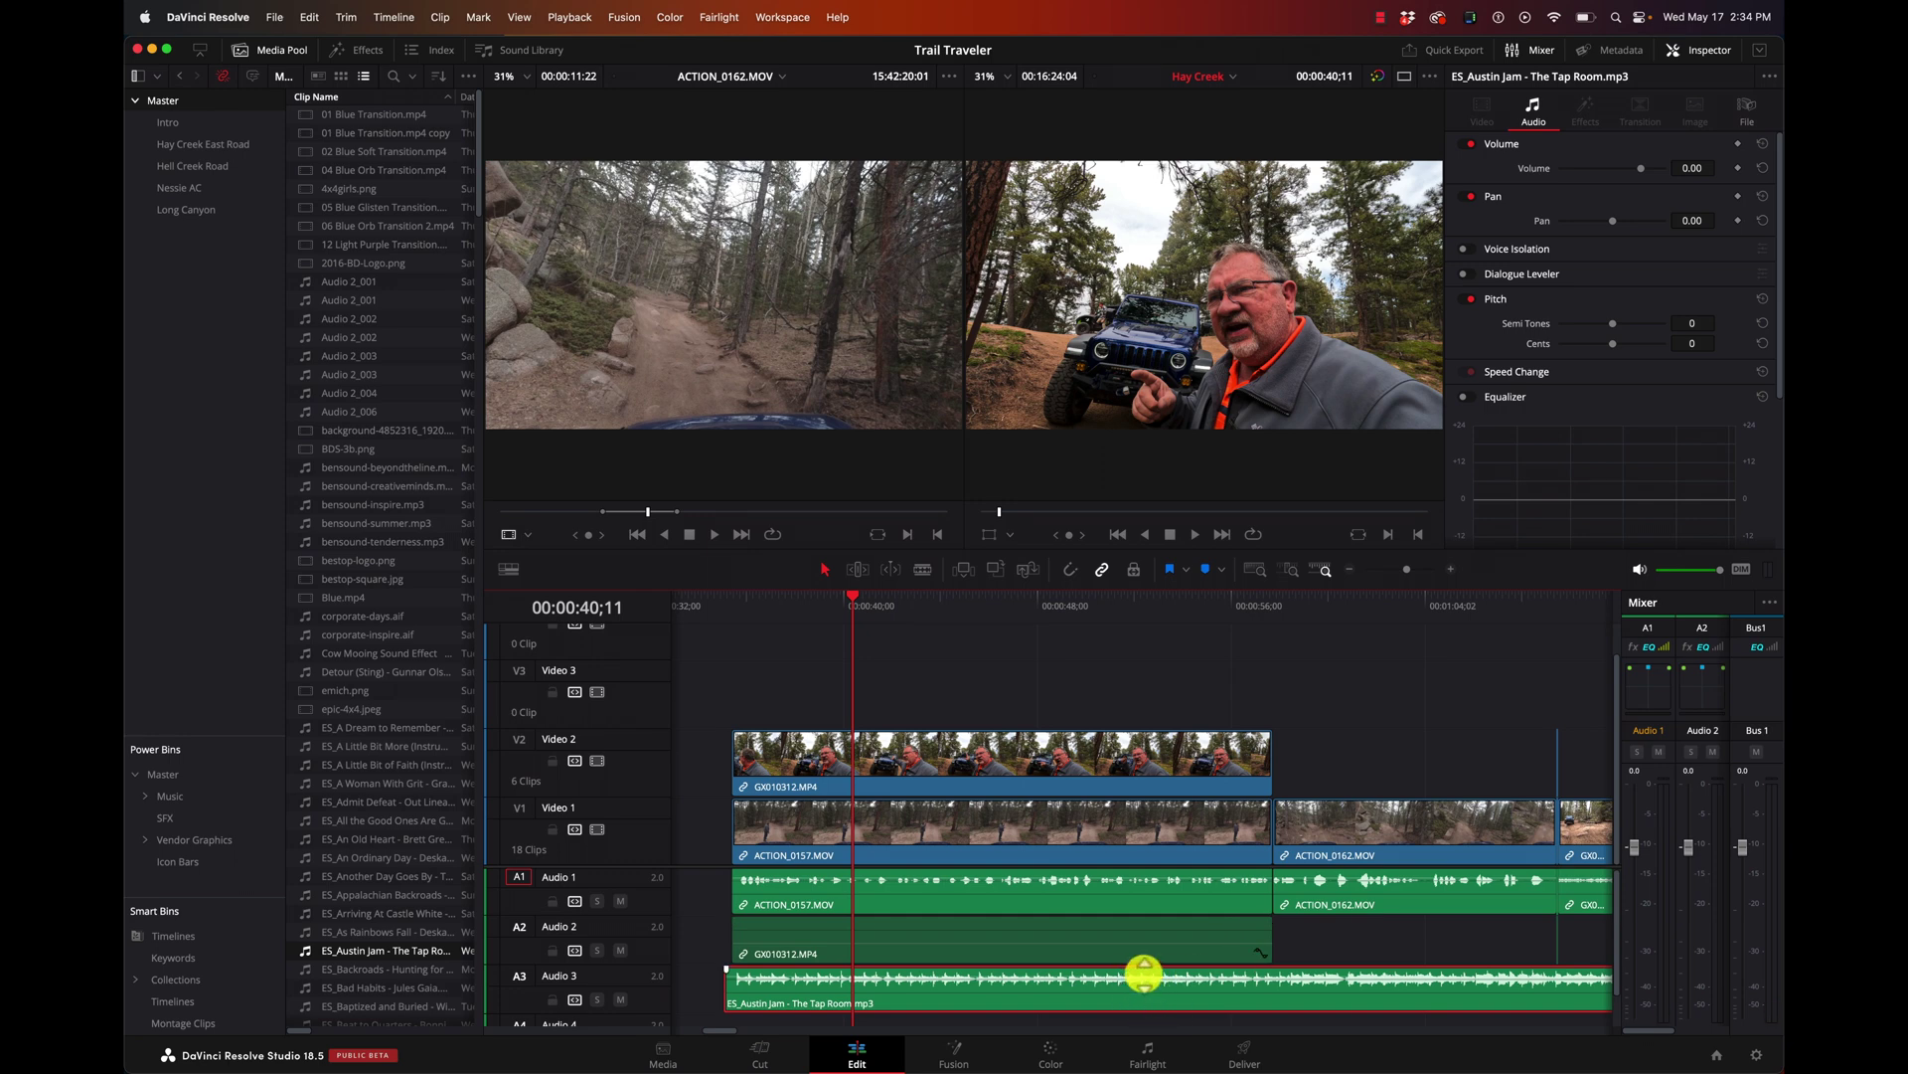
- Try raising the music clip's volume on Audio 3 to 2.27 dB, and undo the change
mouse_move(1144, 974)
left_click_drag(1144, 974, 1145, 976)
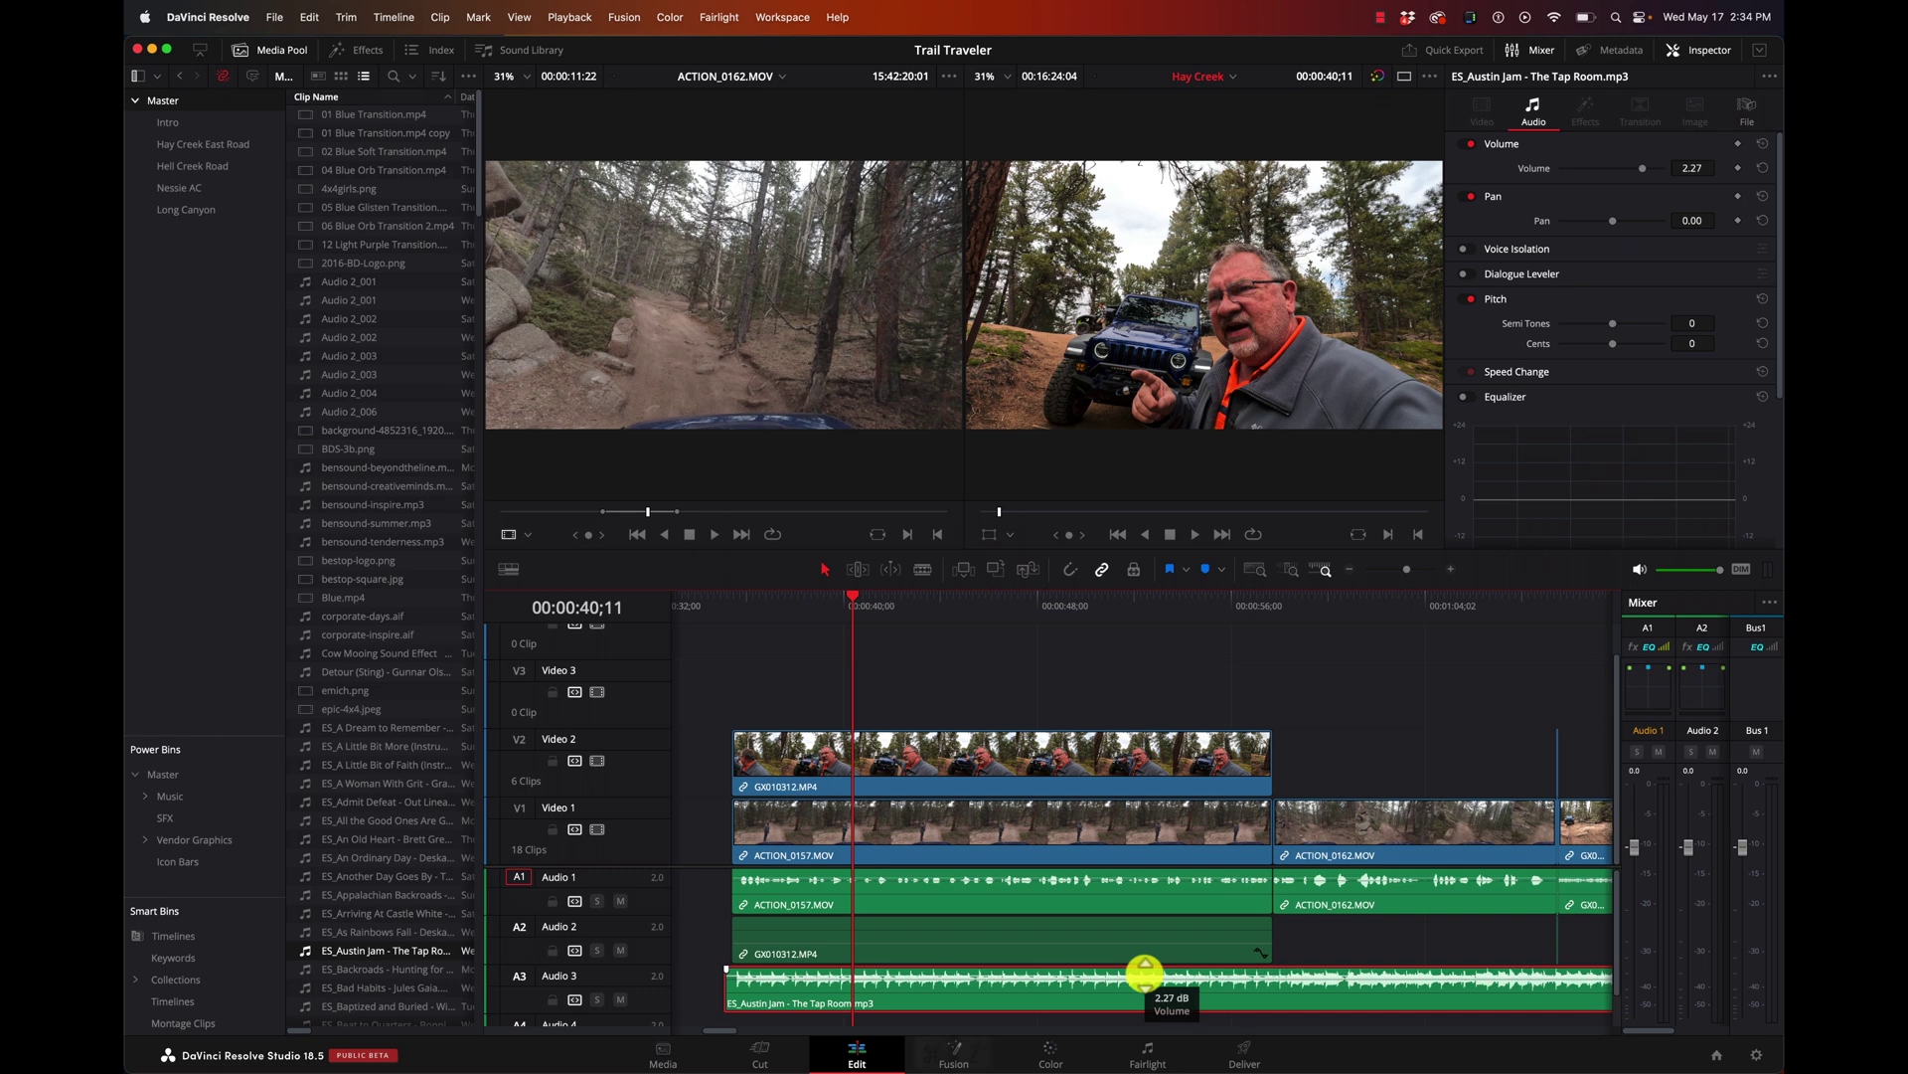
key("super+z")
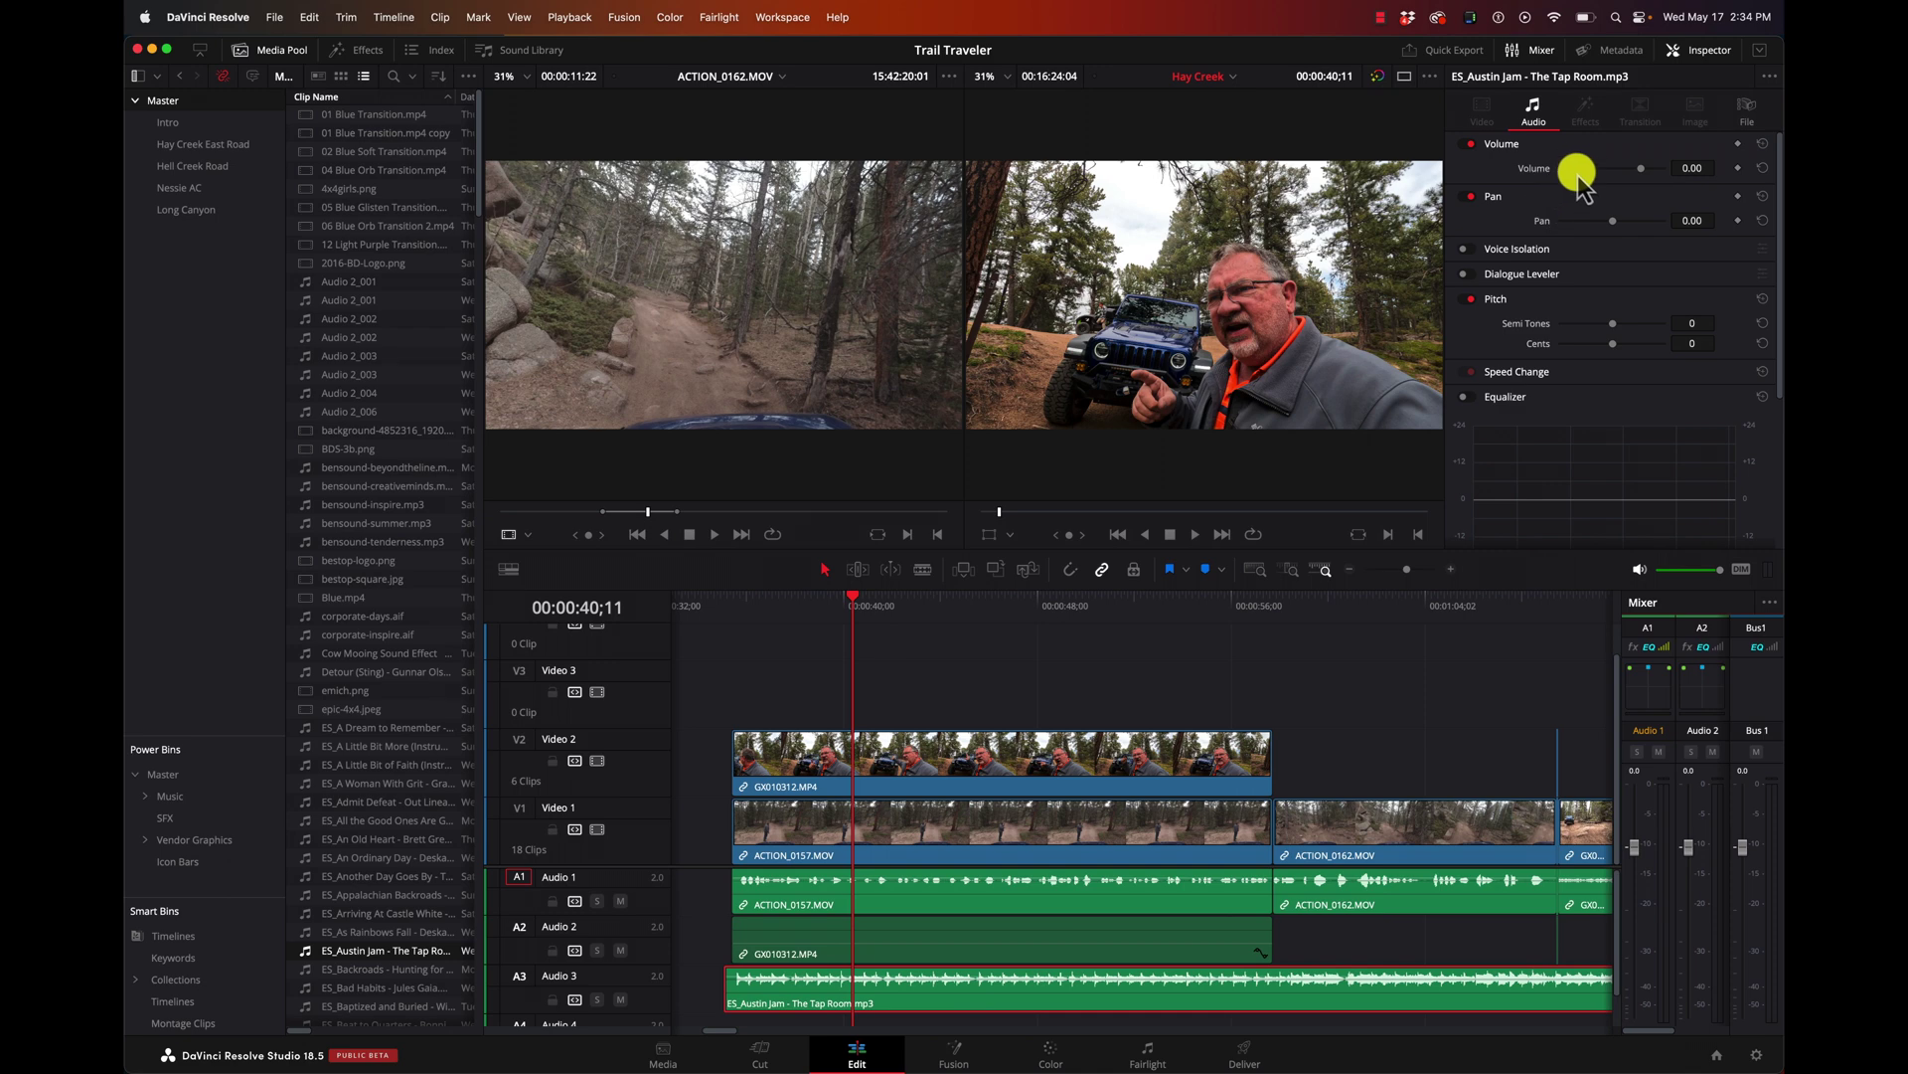
- Lower the selected music clip's volume to -5.73 in the Inspector while playing the dialogue section
left_click(1705, 51)
left_click(1707, 52)
left_click(1706, 52)
left_click(1705, 52)
mouse_move(1638, 170)
left_mouse_down()
mouse_move(1613, 170)
mouse_move(1631, 171)
left_mouse_up()
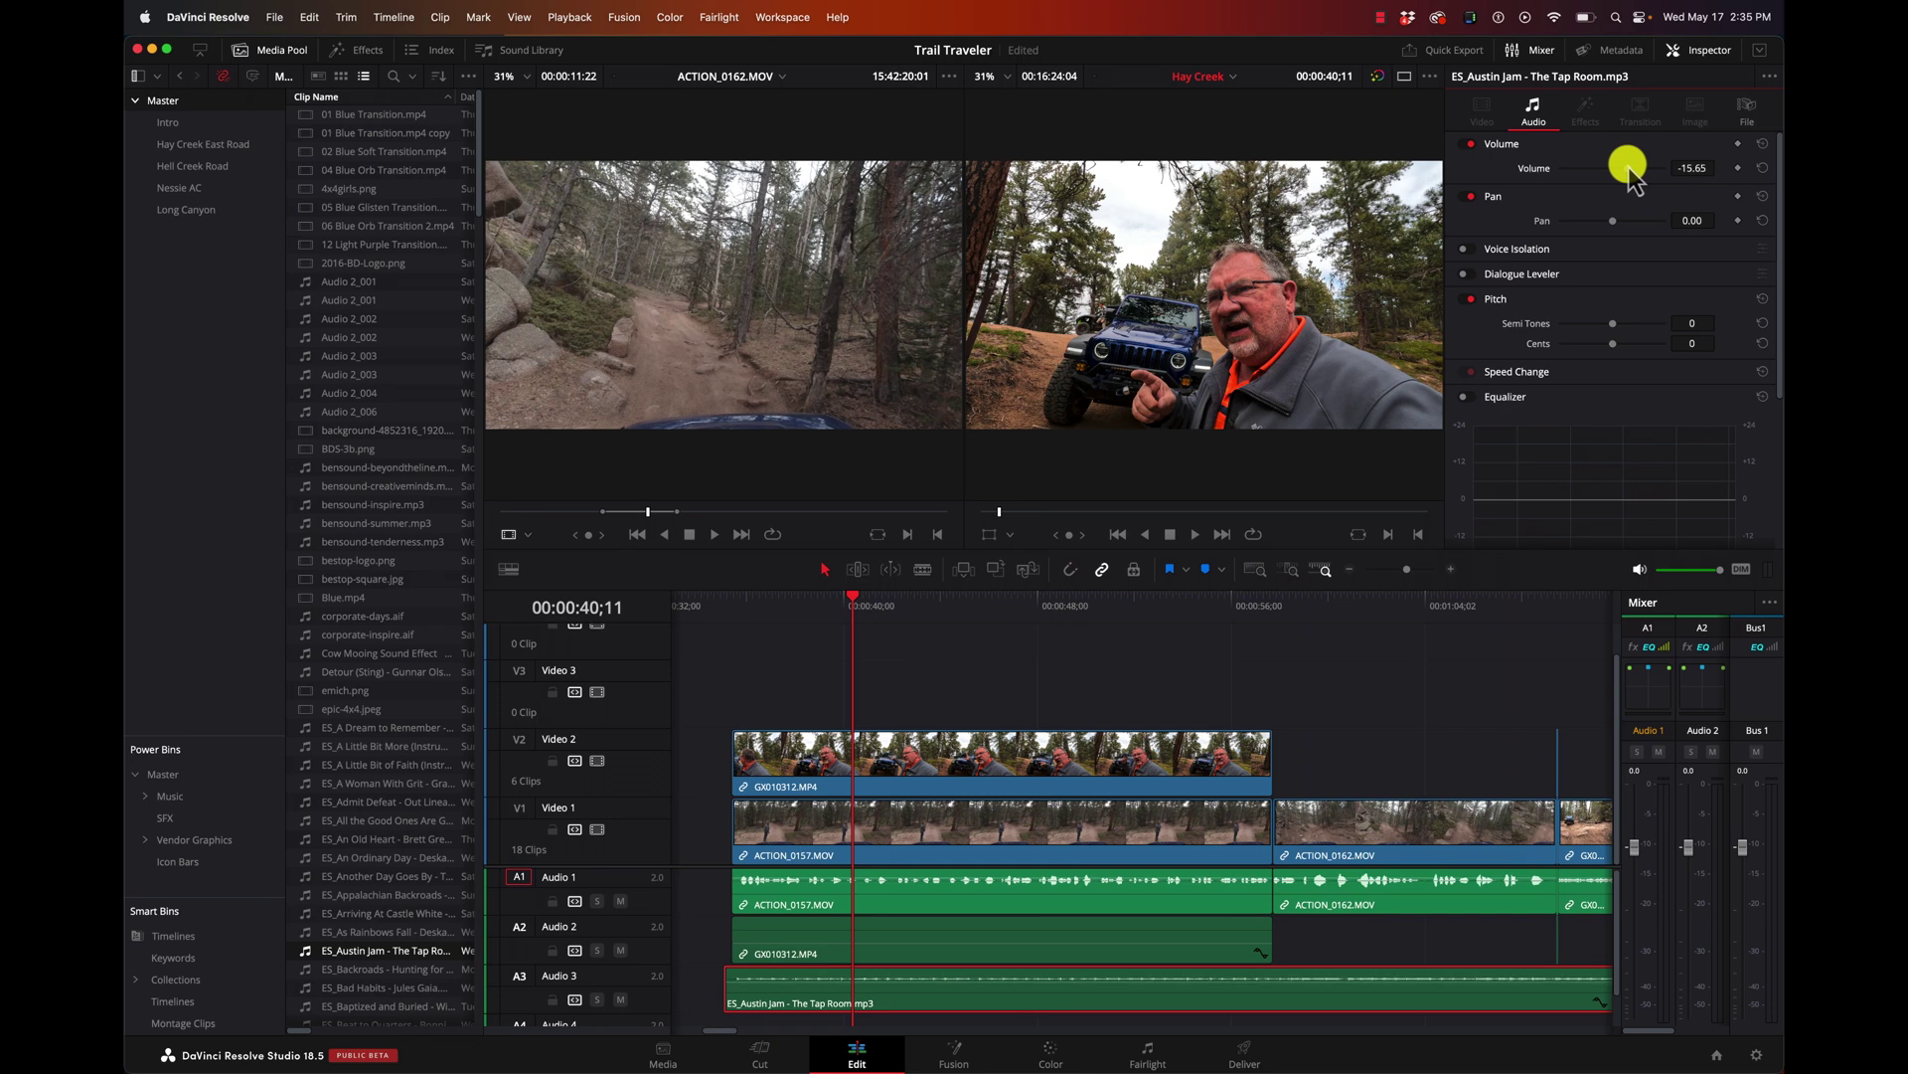
key("space")
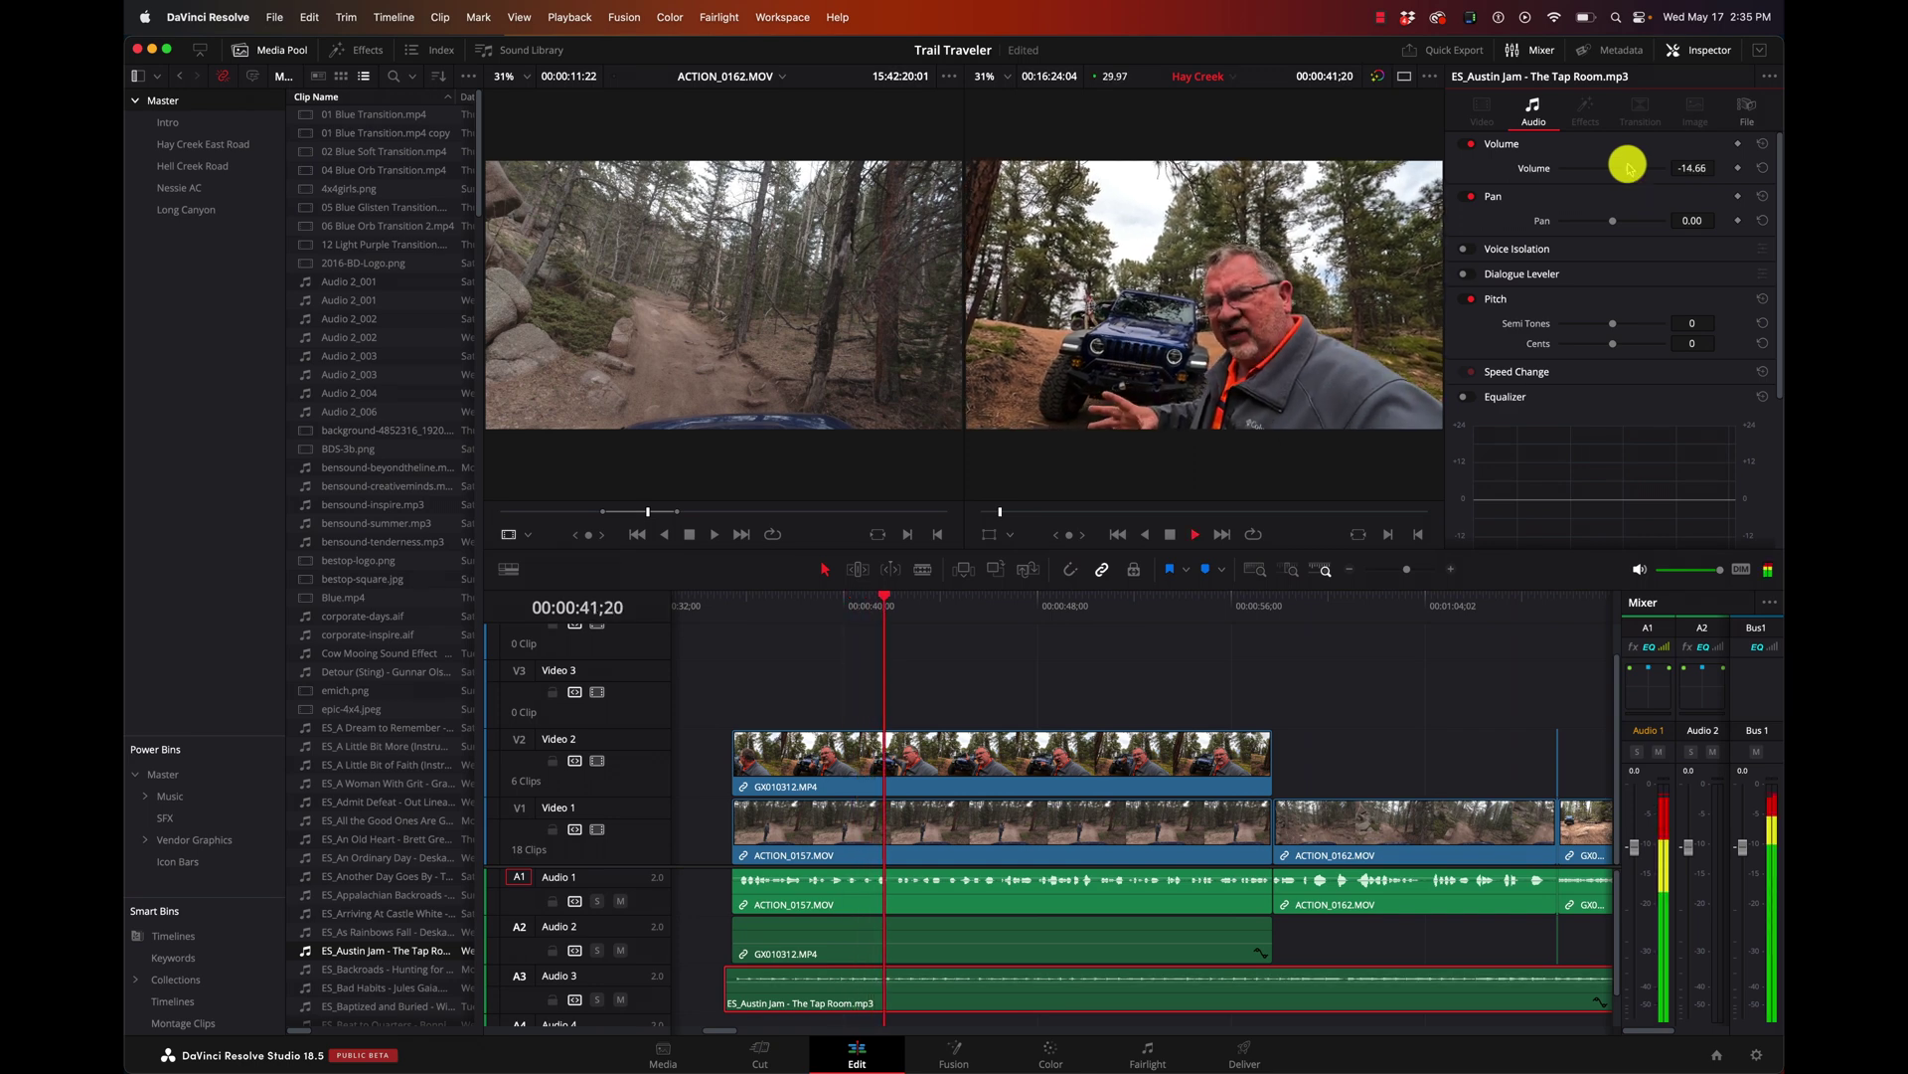
mouse_move(1631, 177)
left_mouse_down()
mouse_move(1609, 176)
mouse_move(1635, 174)
left_mouse_up()
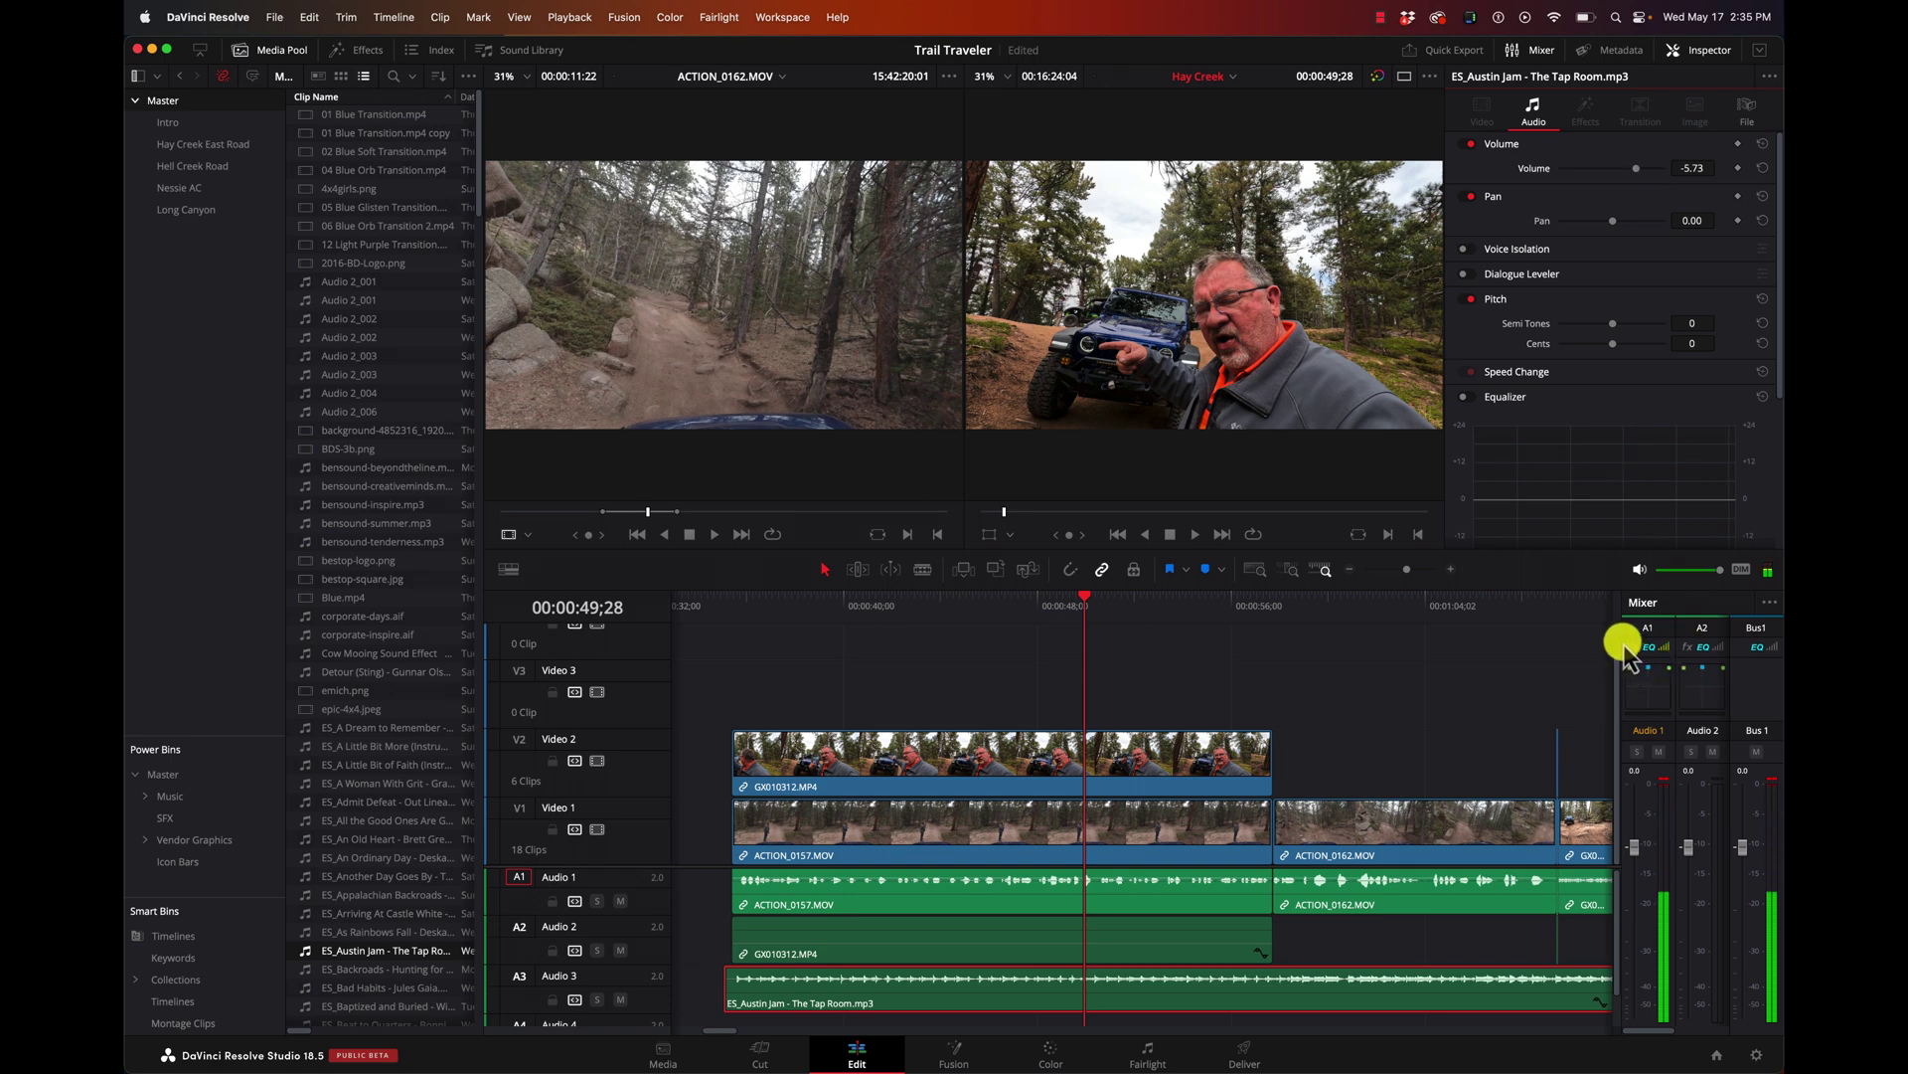
- Widen the mixer to show all four audio tracks, and set the Audio 1 fader to -3.8 and Audio 3 to -17
left_click_drag(1622, 646, 1435, 647)
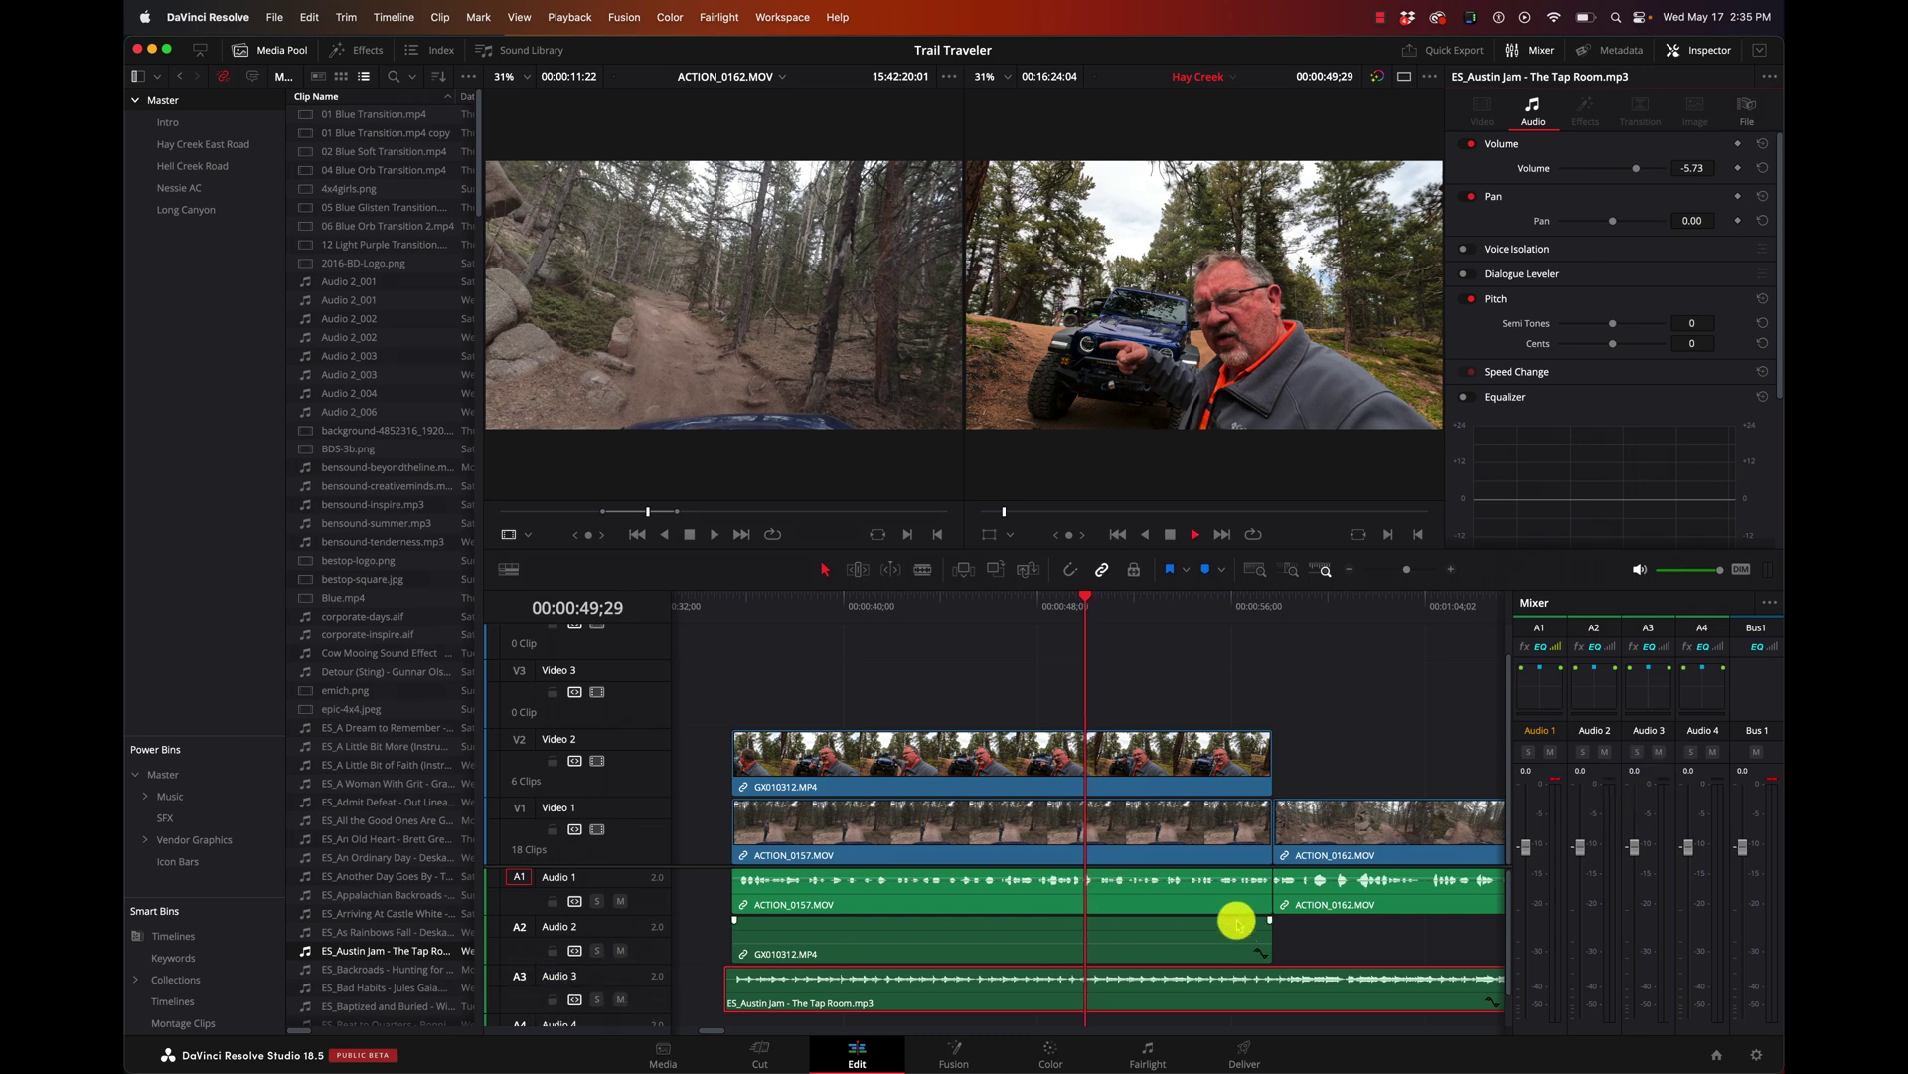
left_click_drag(1526, 847, 1526, 952)
left_click(1632, 847)
left_click_drag(1632, 846, 1529, 879)
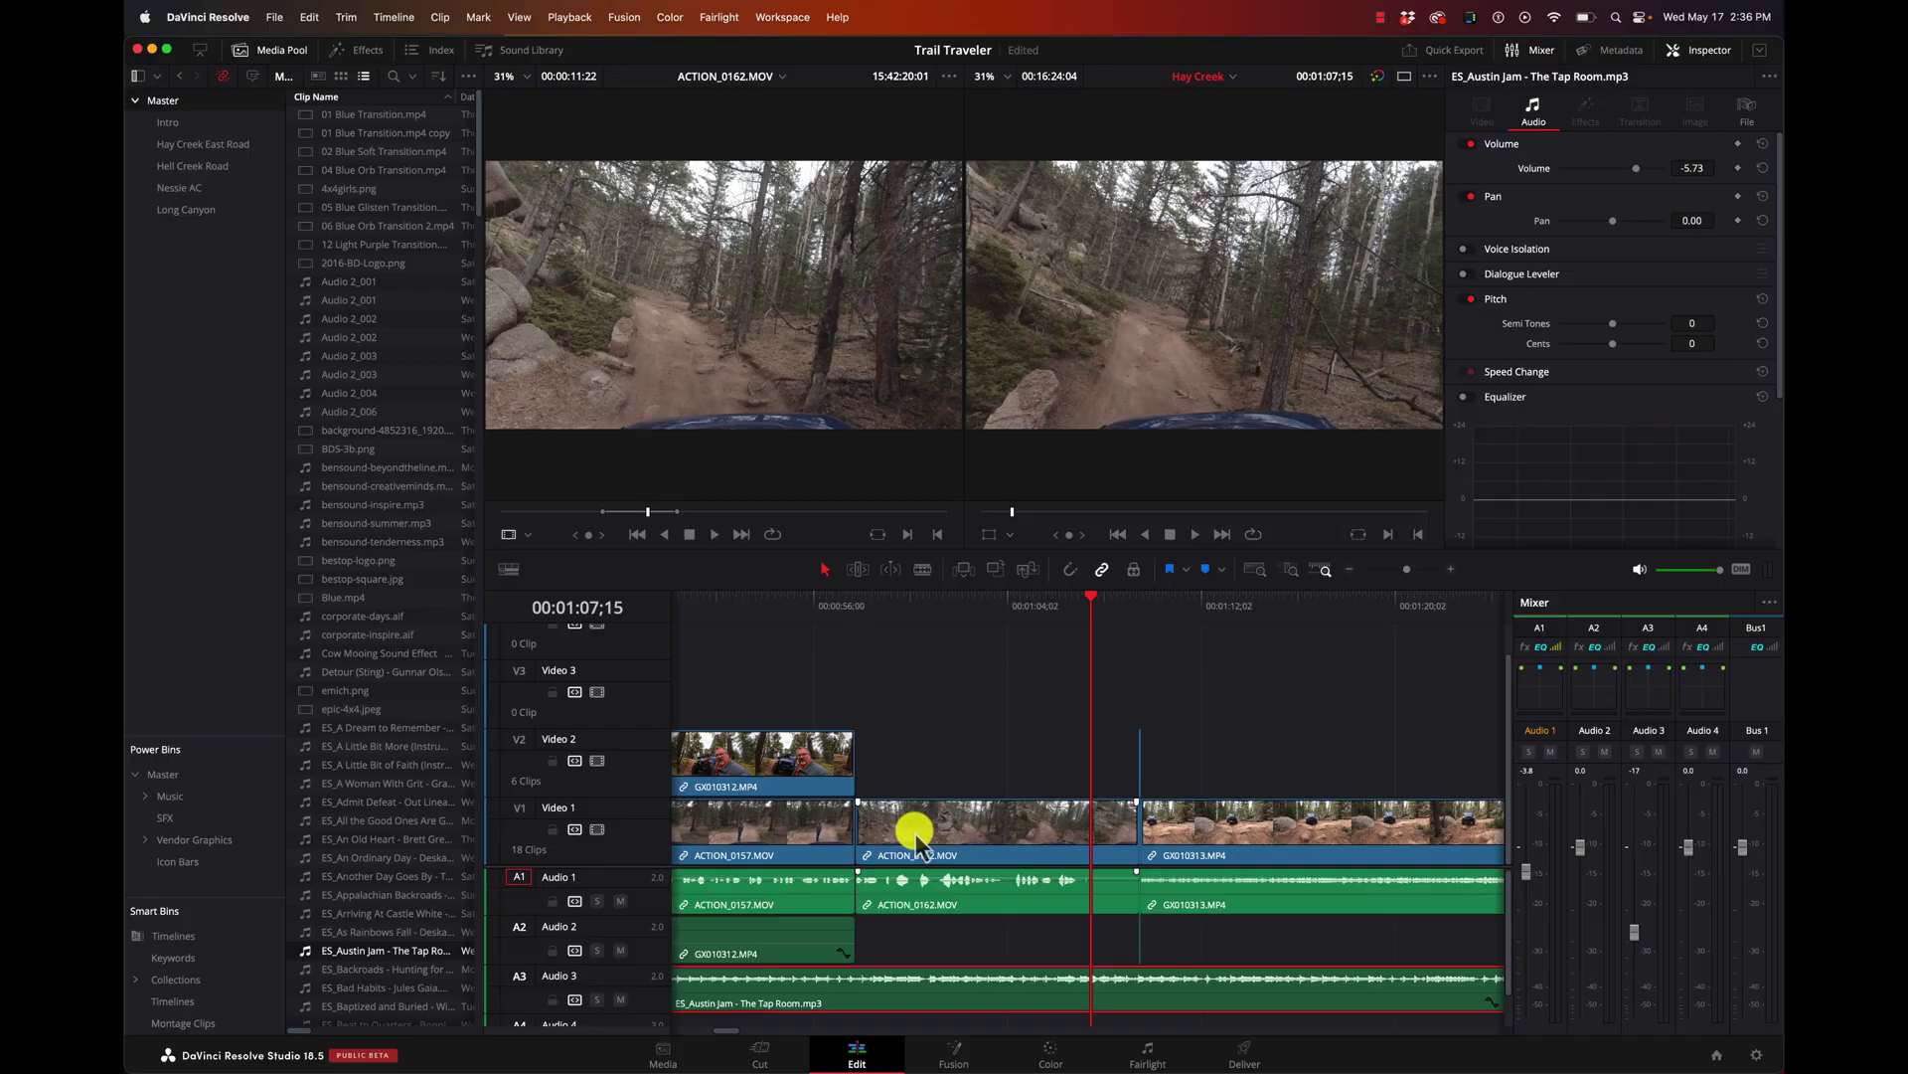
- Select GX010312.MP4 on Video 2 at 00:00:45:15, and set its zoom to 1.060 and X position to 6.000
scroll(916, 833, "left", 10)
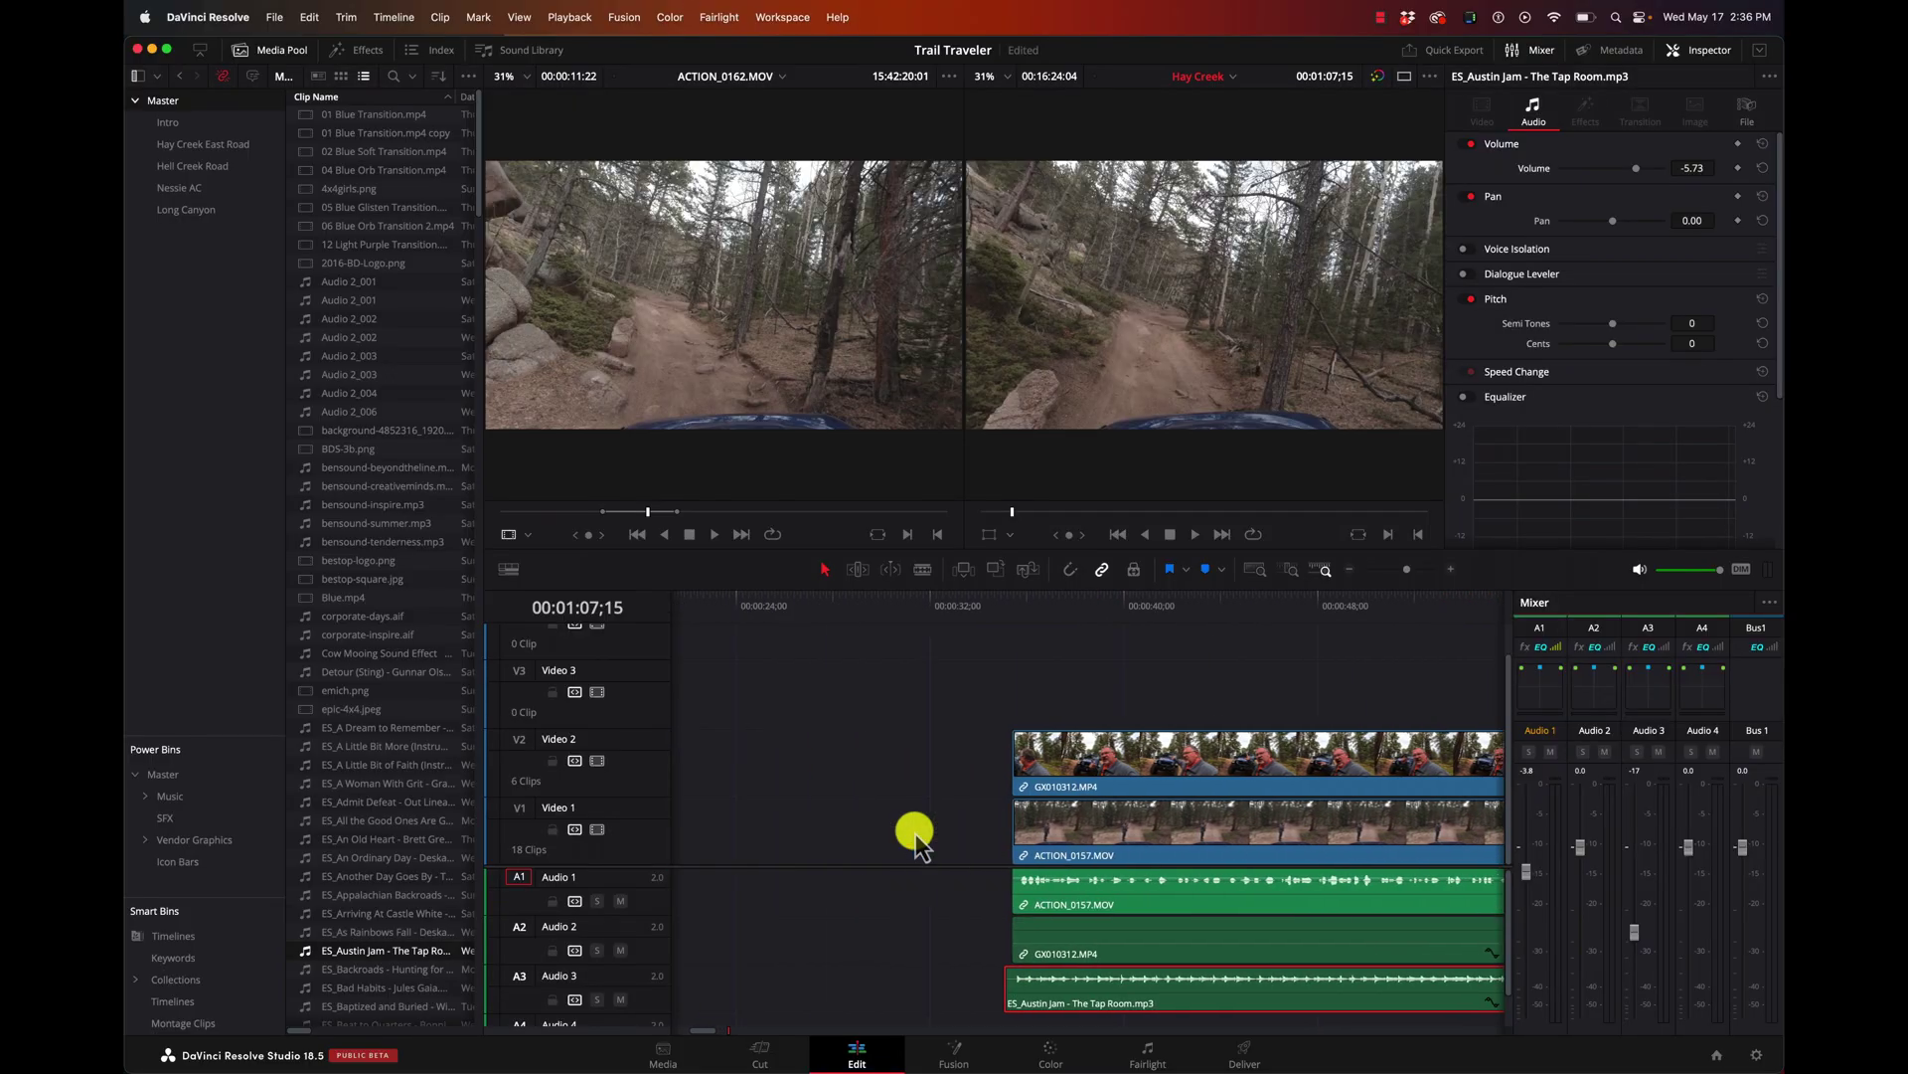
left_click(1077, 605)
left_click(1121, 756)
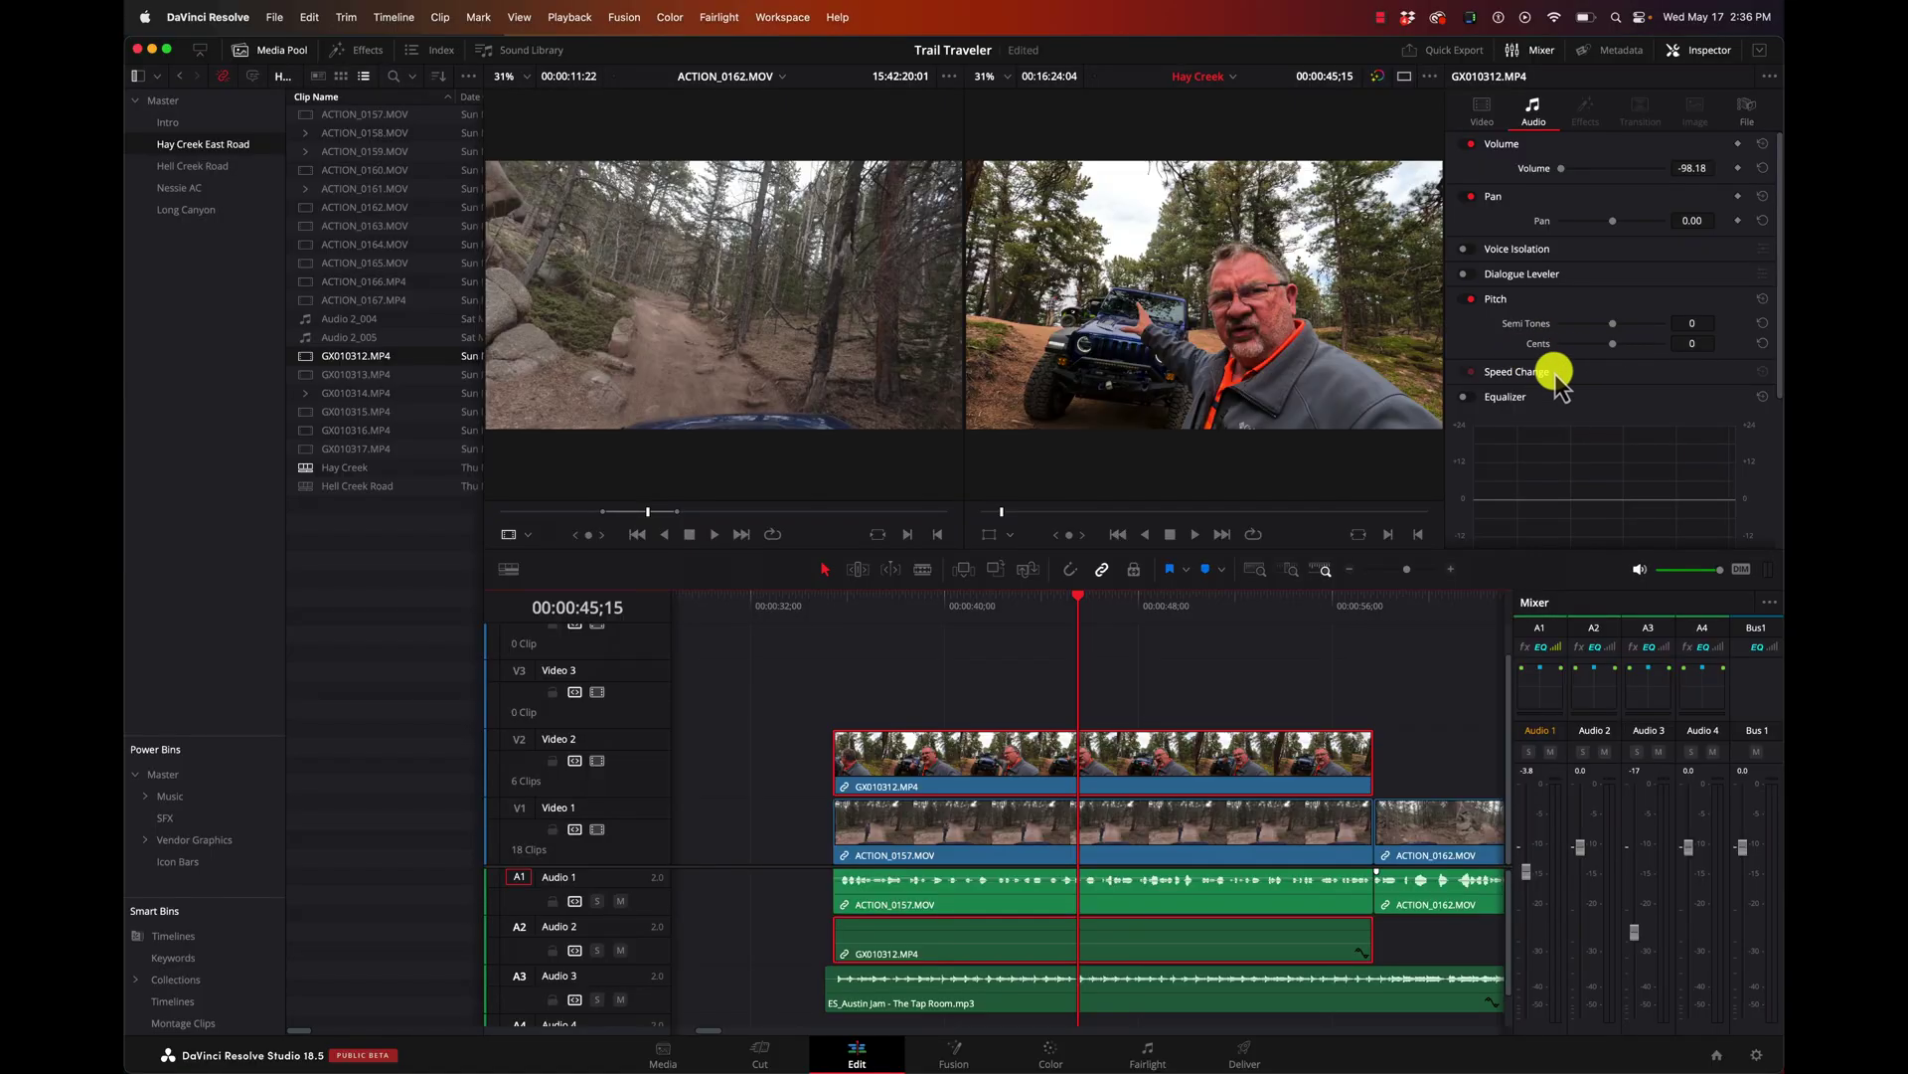
scroll(1556, 380, "down", 5)
scroll(1555, 374, "up", 5)
left_click(1485, 109)
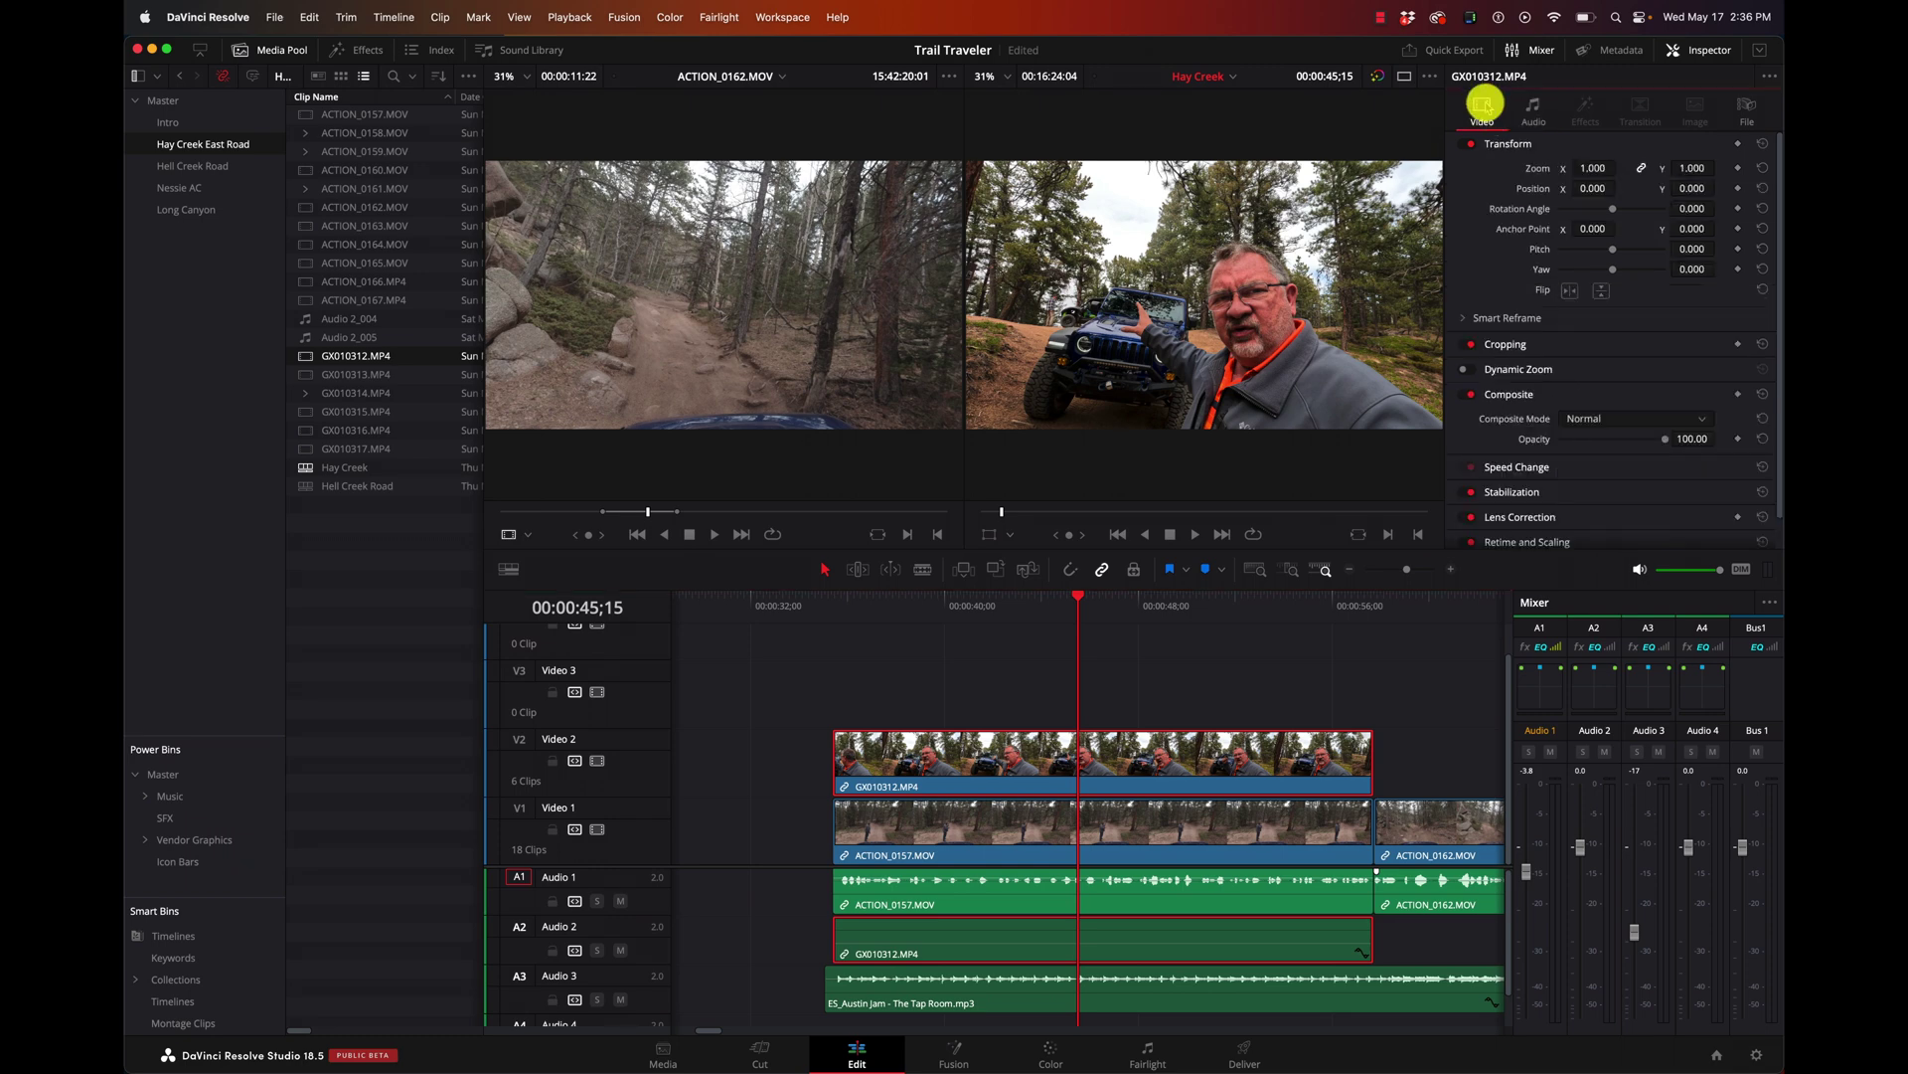
left_click_drag(1587, 171, 856, 536)
key("super+z")
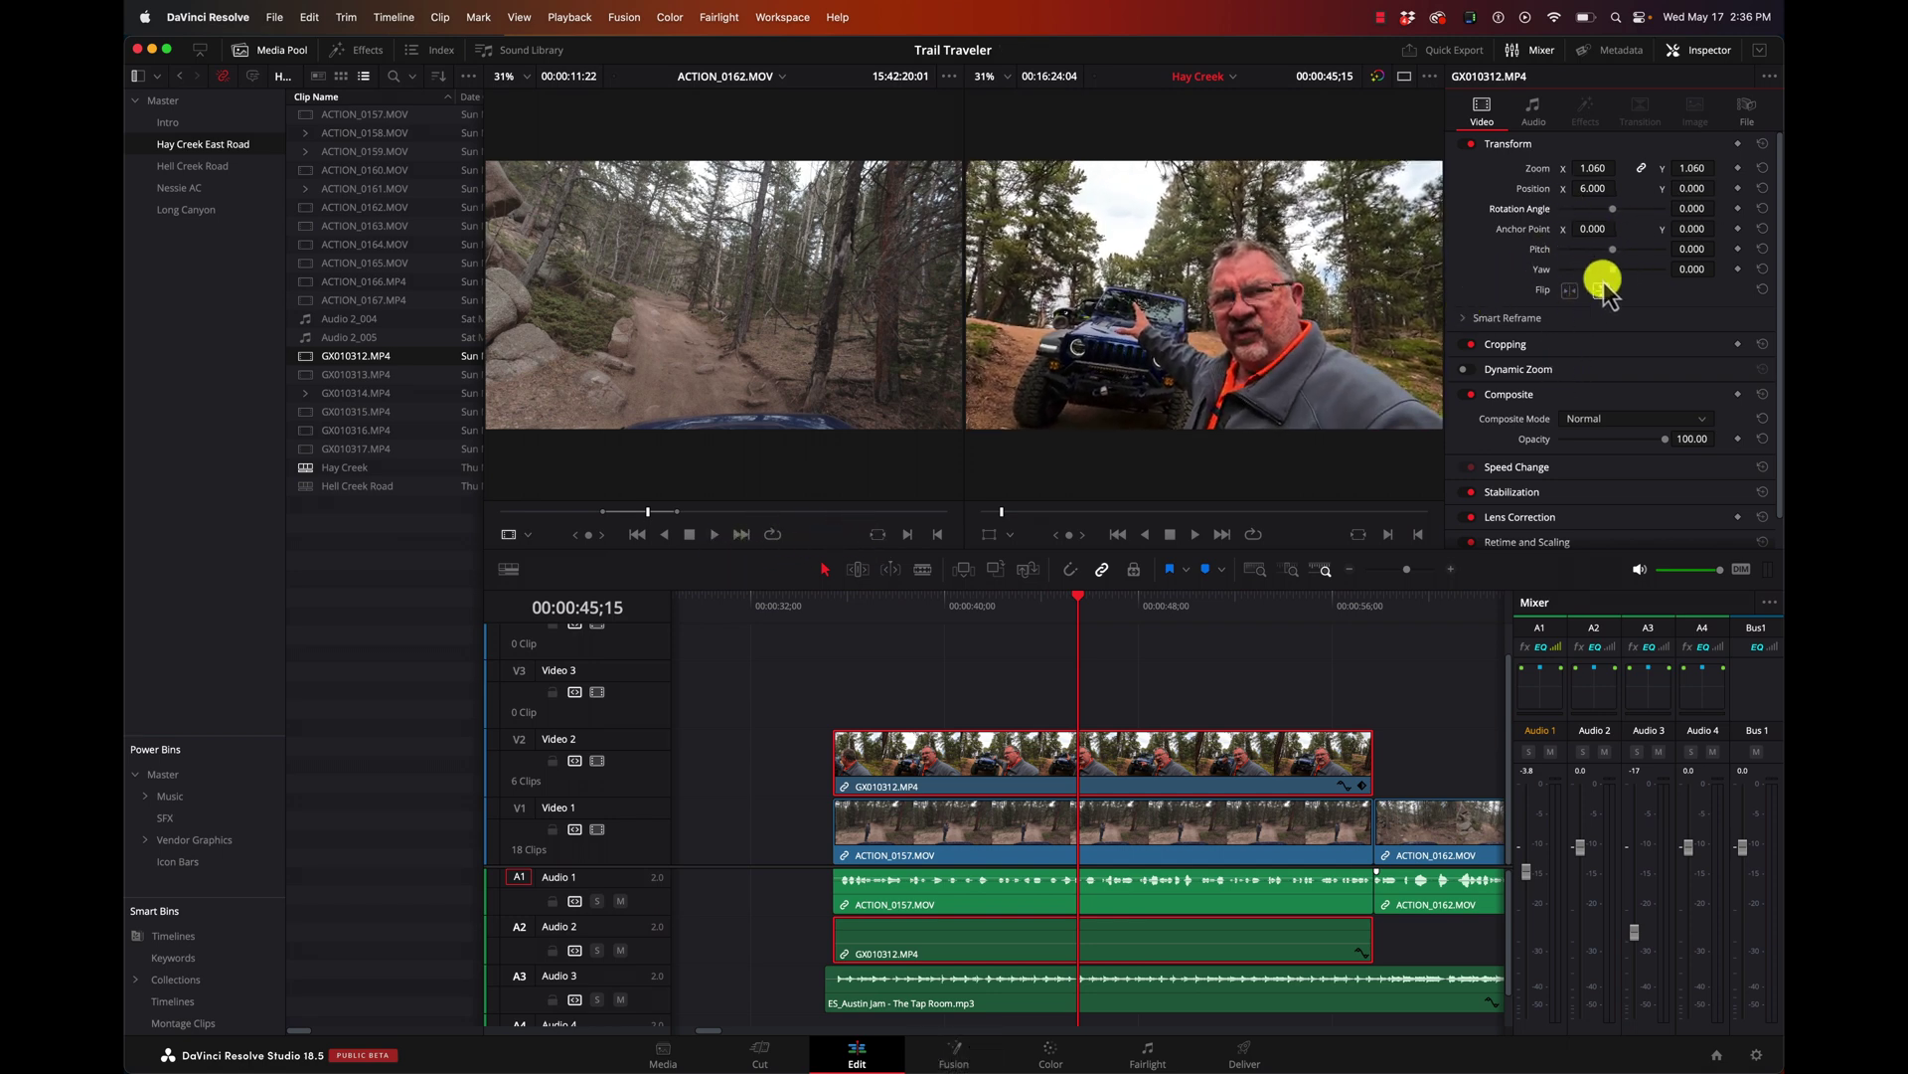
- Try changing the yaw of GX010312.MP4, play the clip briefly, and undo the yaw change
left_click_drag(1694, 268, 396, 533)
key("space")
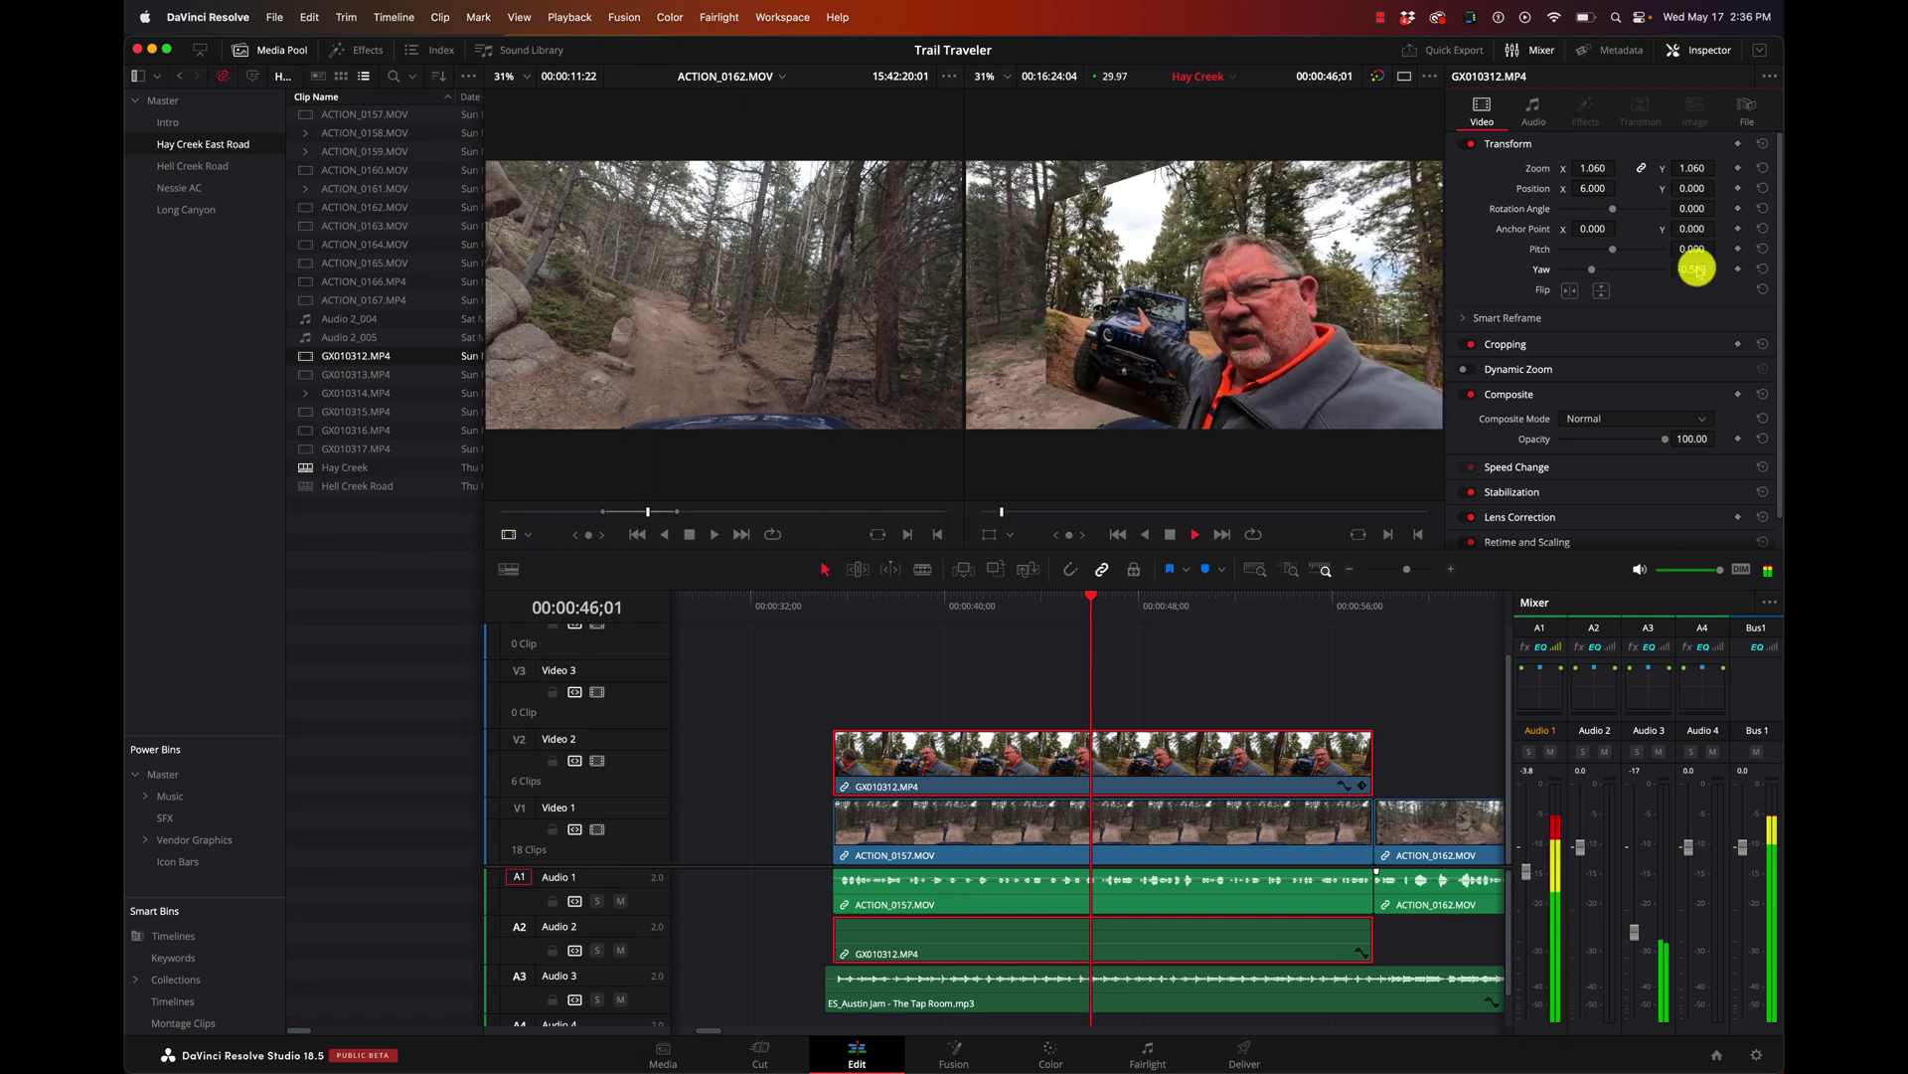
key("space")
key("cmd+z")
key("super+z")
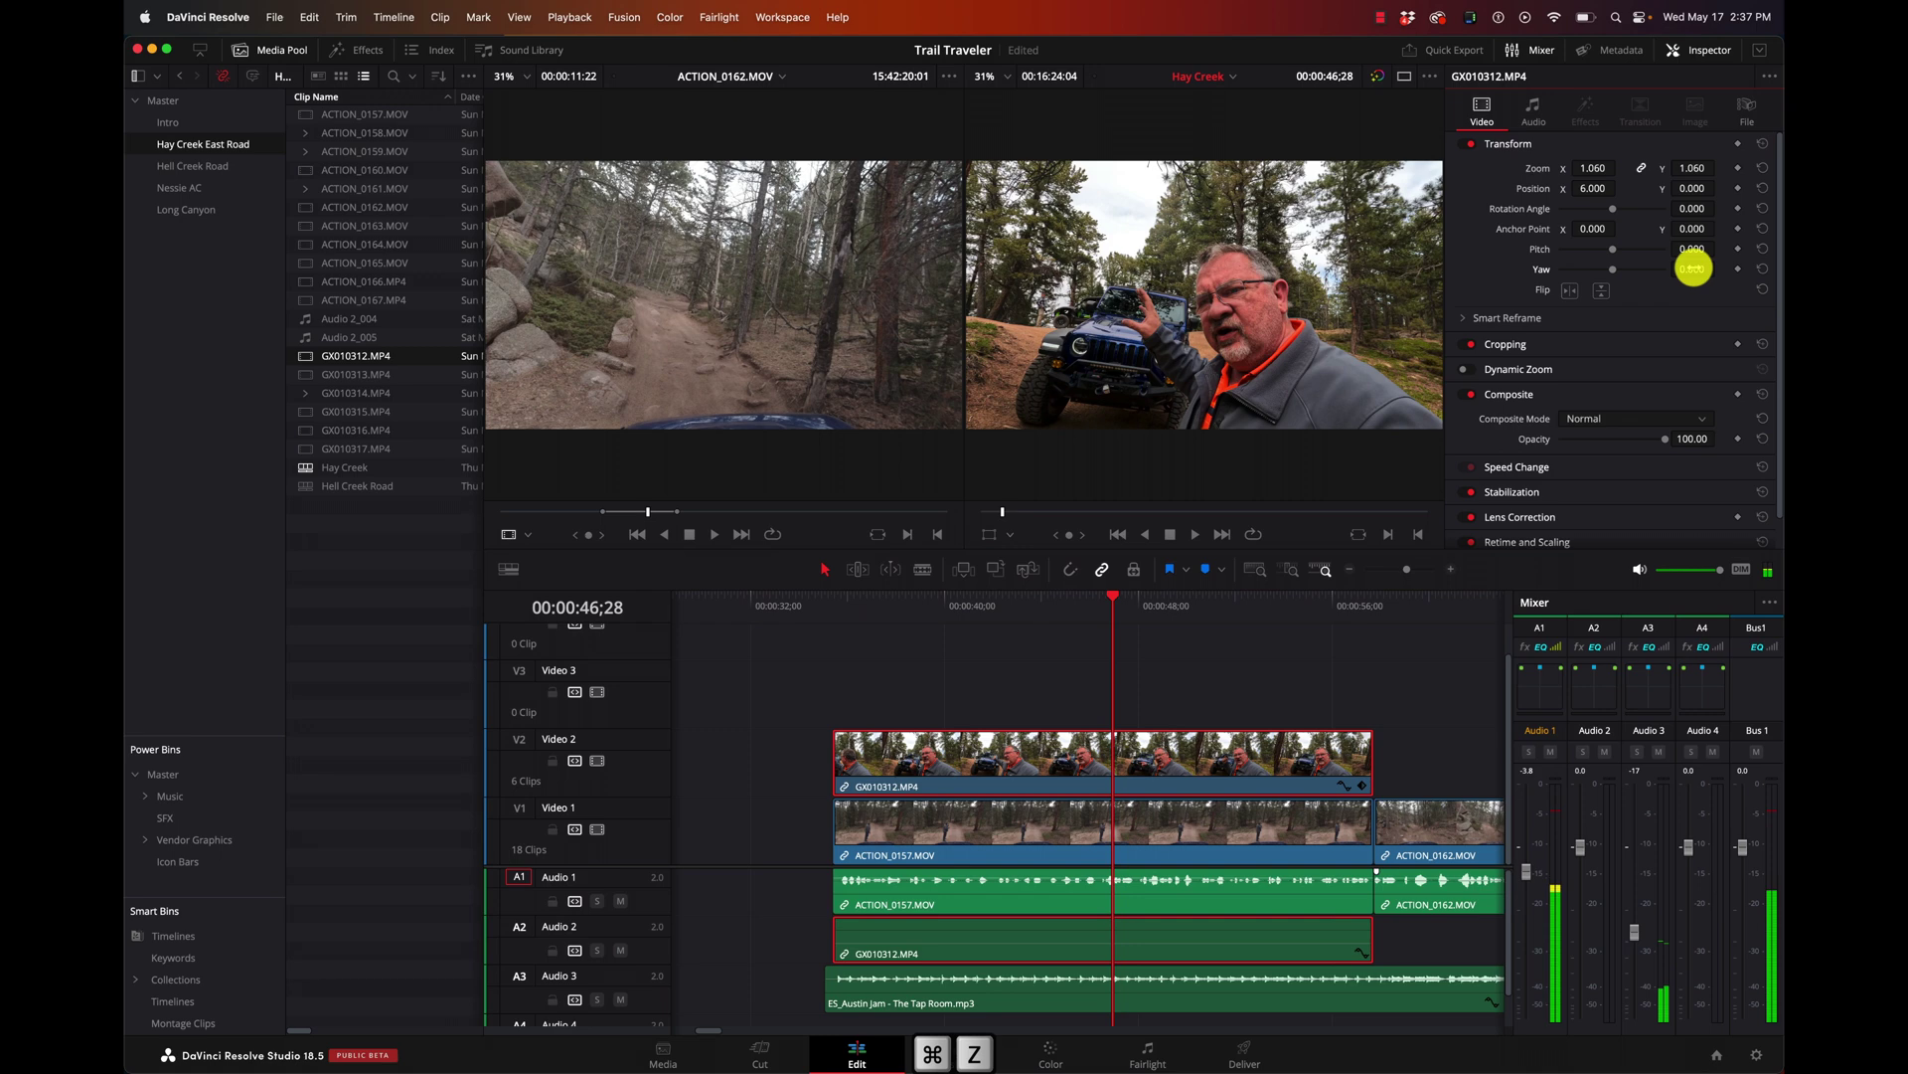
- Try a left crop of 1089 and a different opacity on GX010312.MP4, restoring the original crop and opacity
left_click(1535, 345)
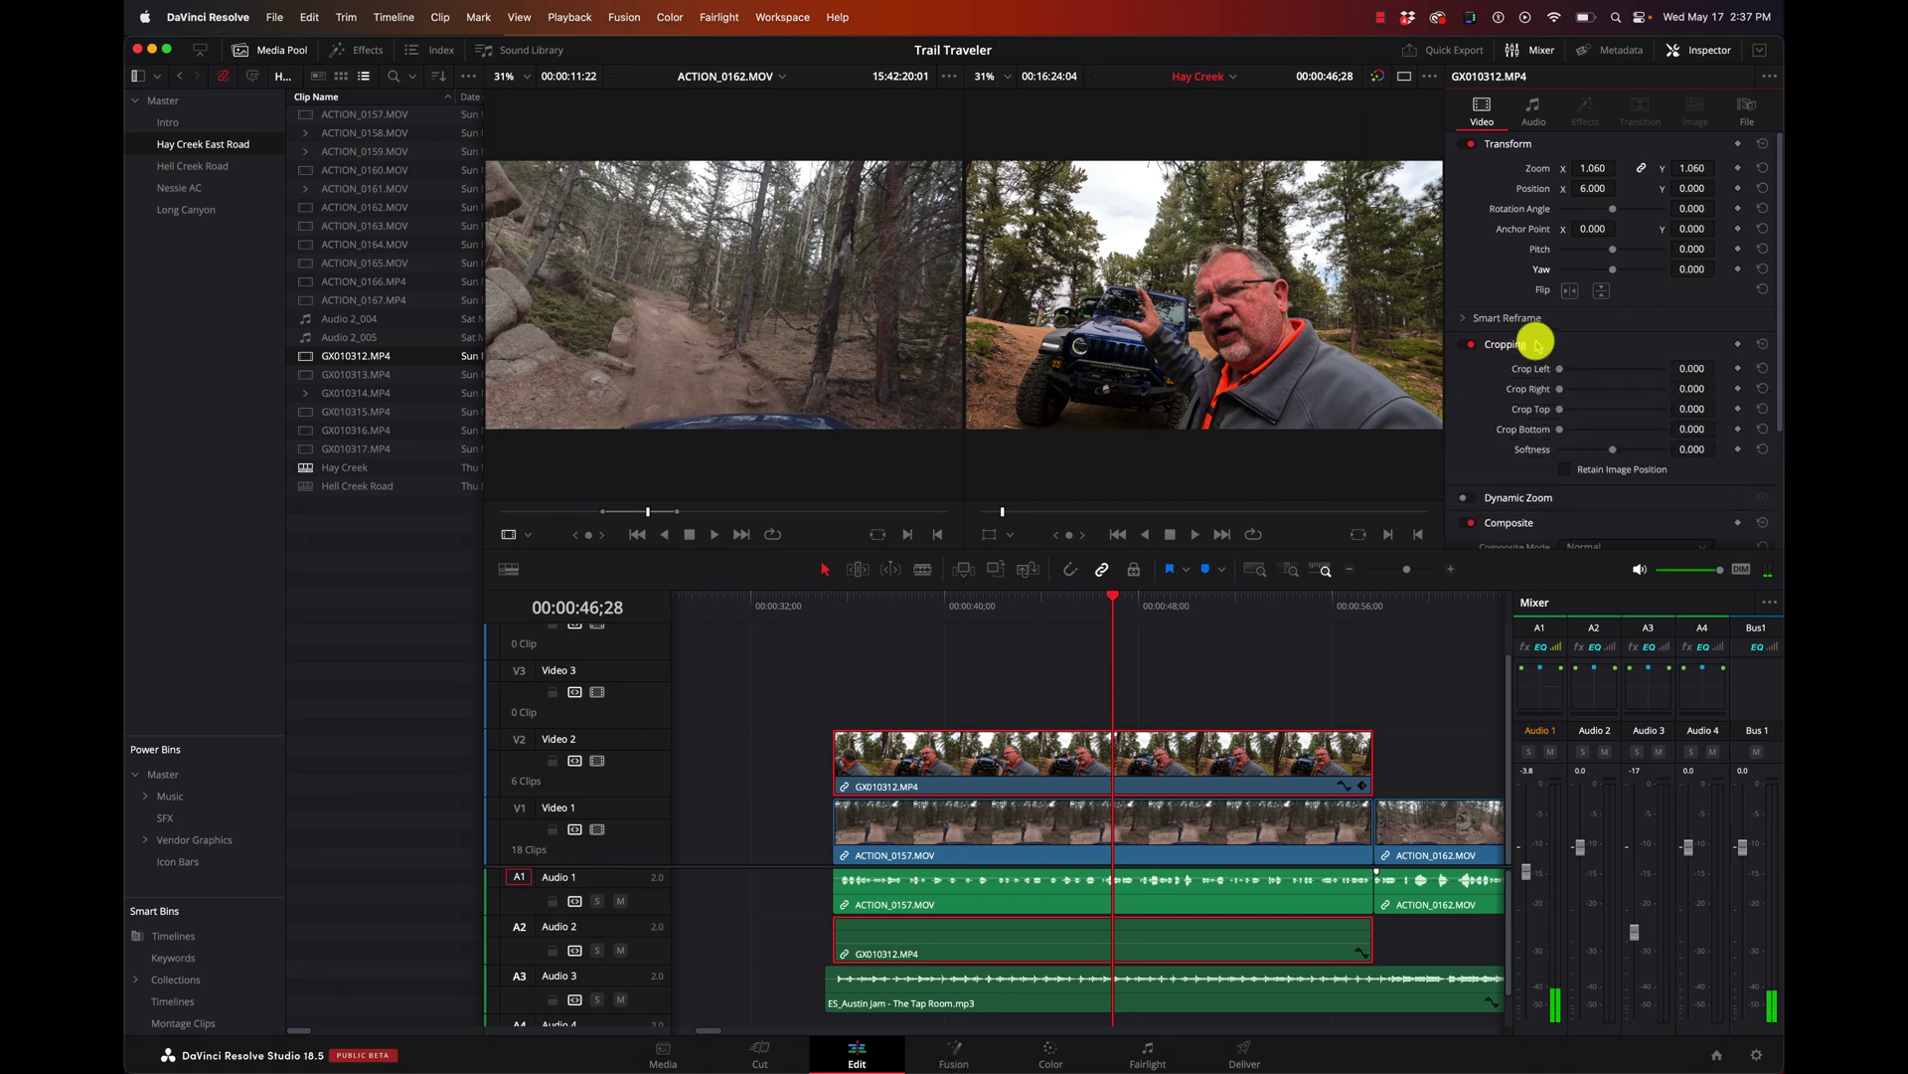
left_click_drag(1691, 369, 1568, 503)
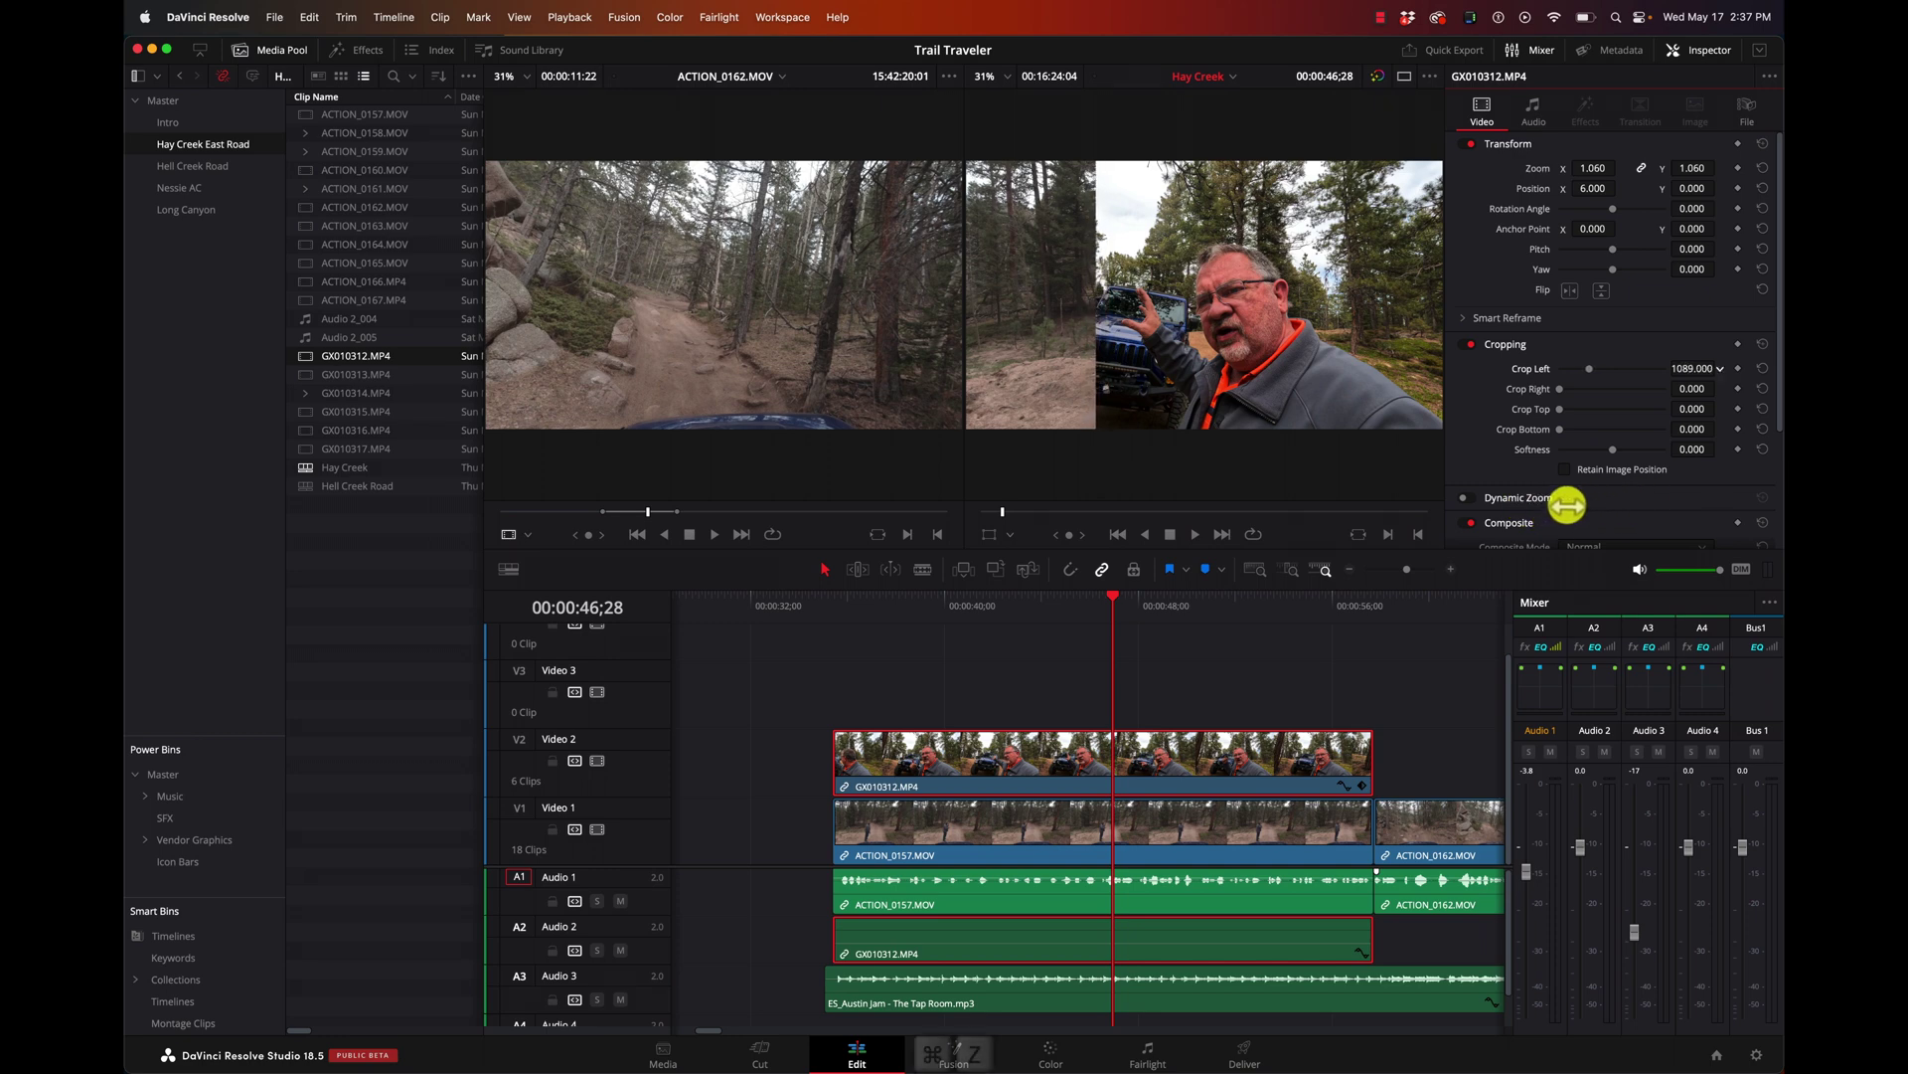
key("super+z")
scroll(1610, 366, "down", 3)
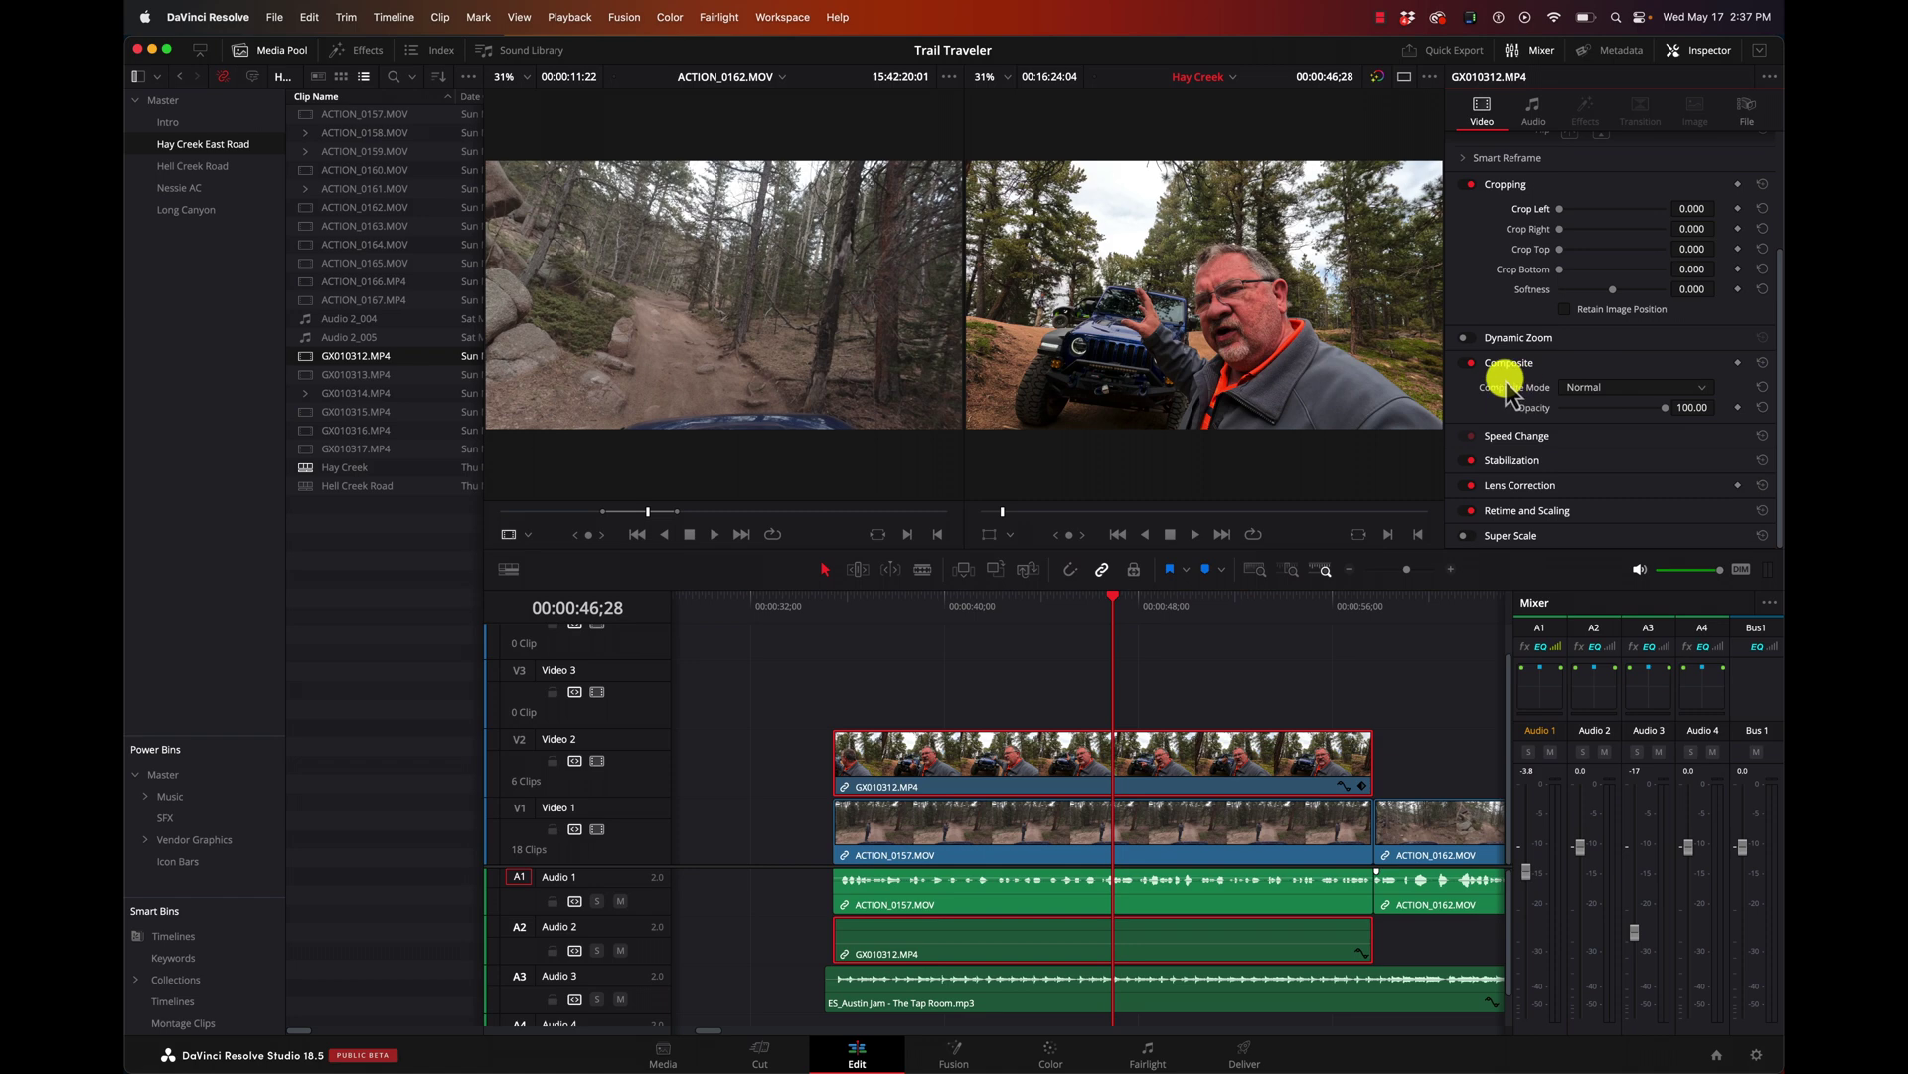
left_click_drag(1627, 414, 1696, 426)
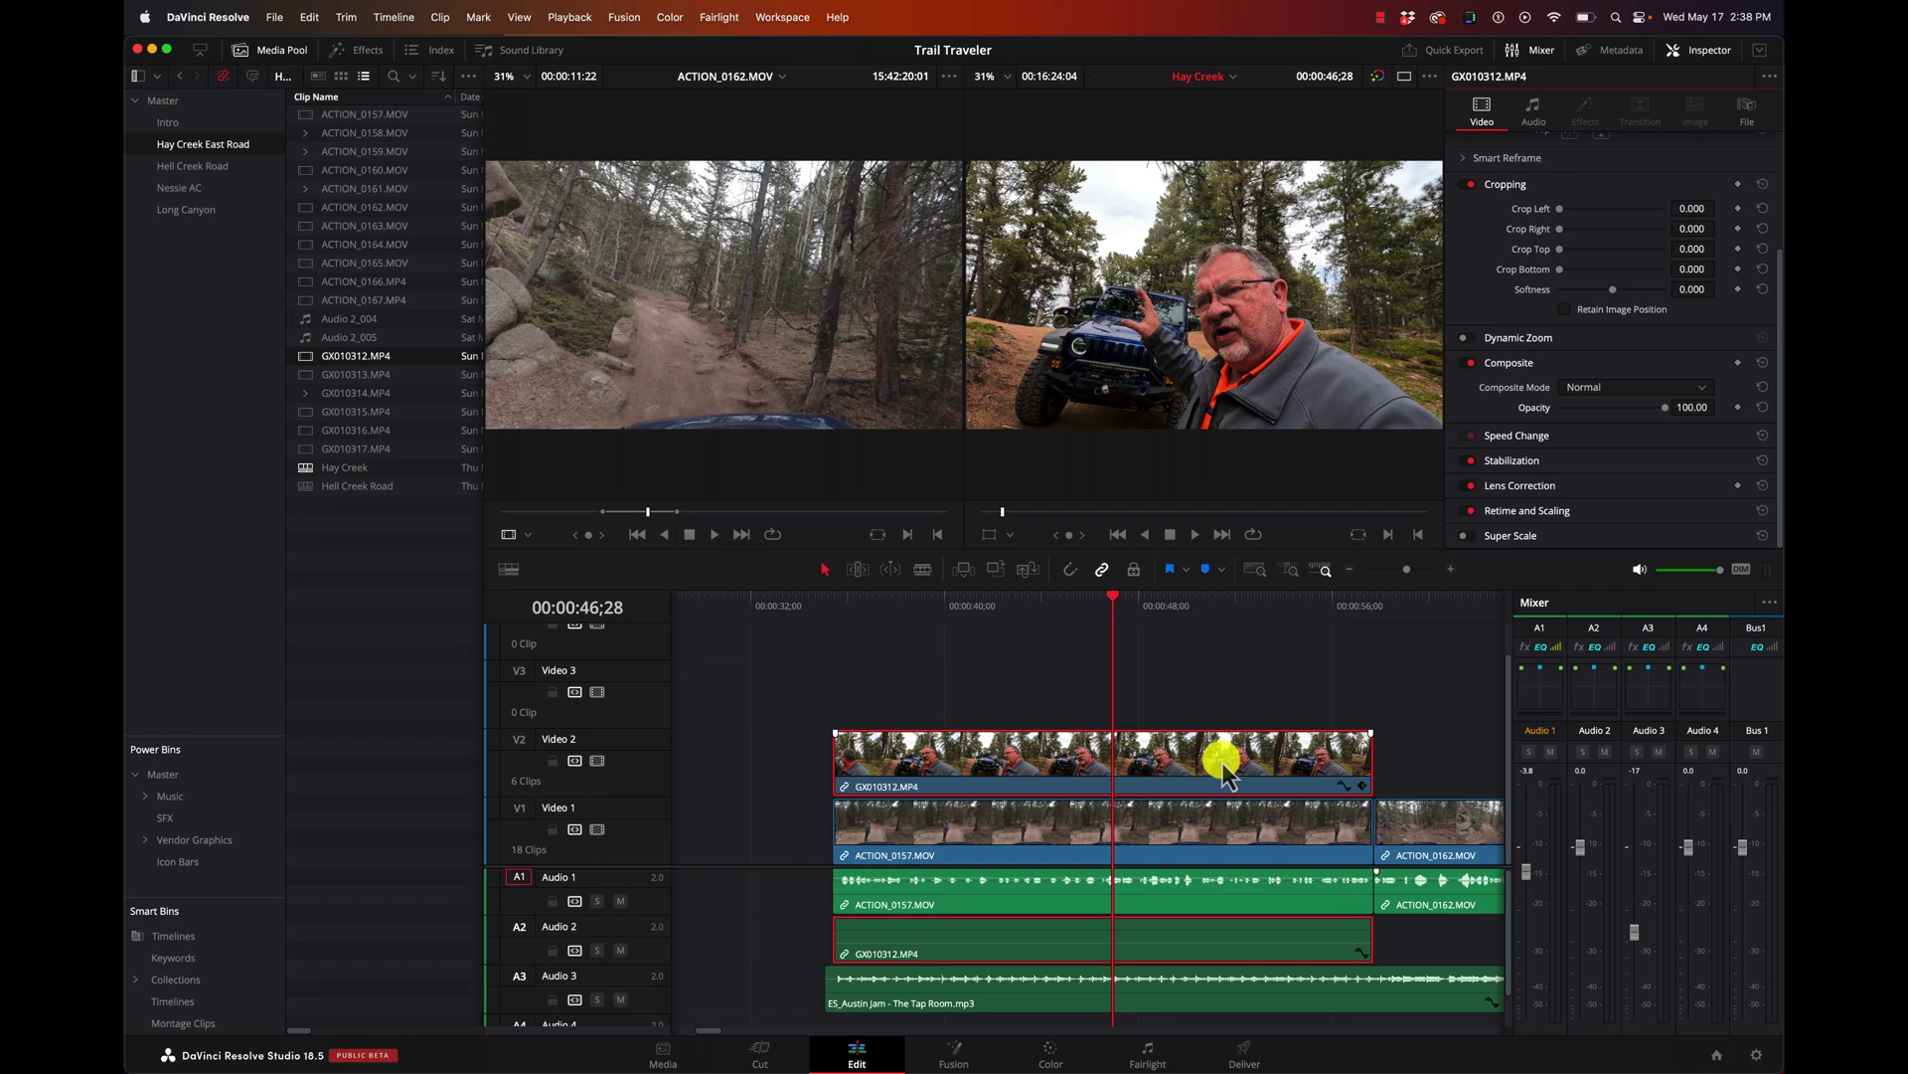
- Move GX010312.MP4 from Video 2 to Video 1 in the gap before ACTION_0157.MOV, extend its end slightly, and scrub to 00:00:29:21
scroll(1223, 758, "left", 5)
left_click_drag(1422, 767, 775, 835)
left_click_drag(1167, 602, 1218, 610)
left_click_drag(1284, 838, 1345, 835)
mouse_move(1250, 616)
left_mouse_down()
mouse_move(1304, 623)
mouse_move(1263, 629)
left_mouse_up()
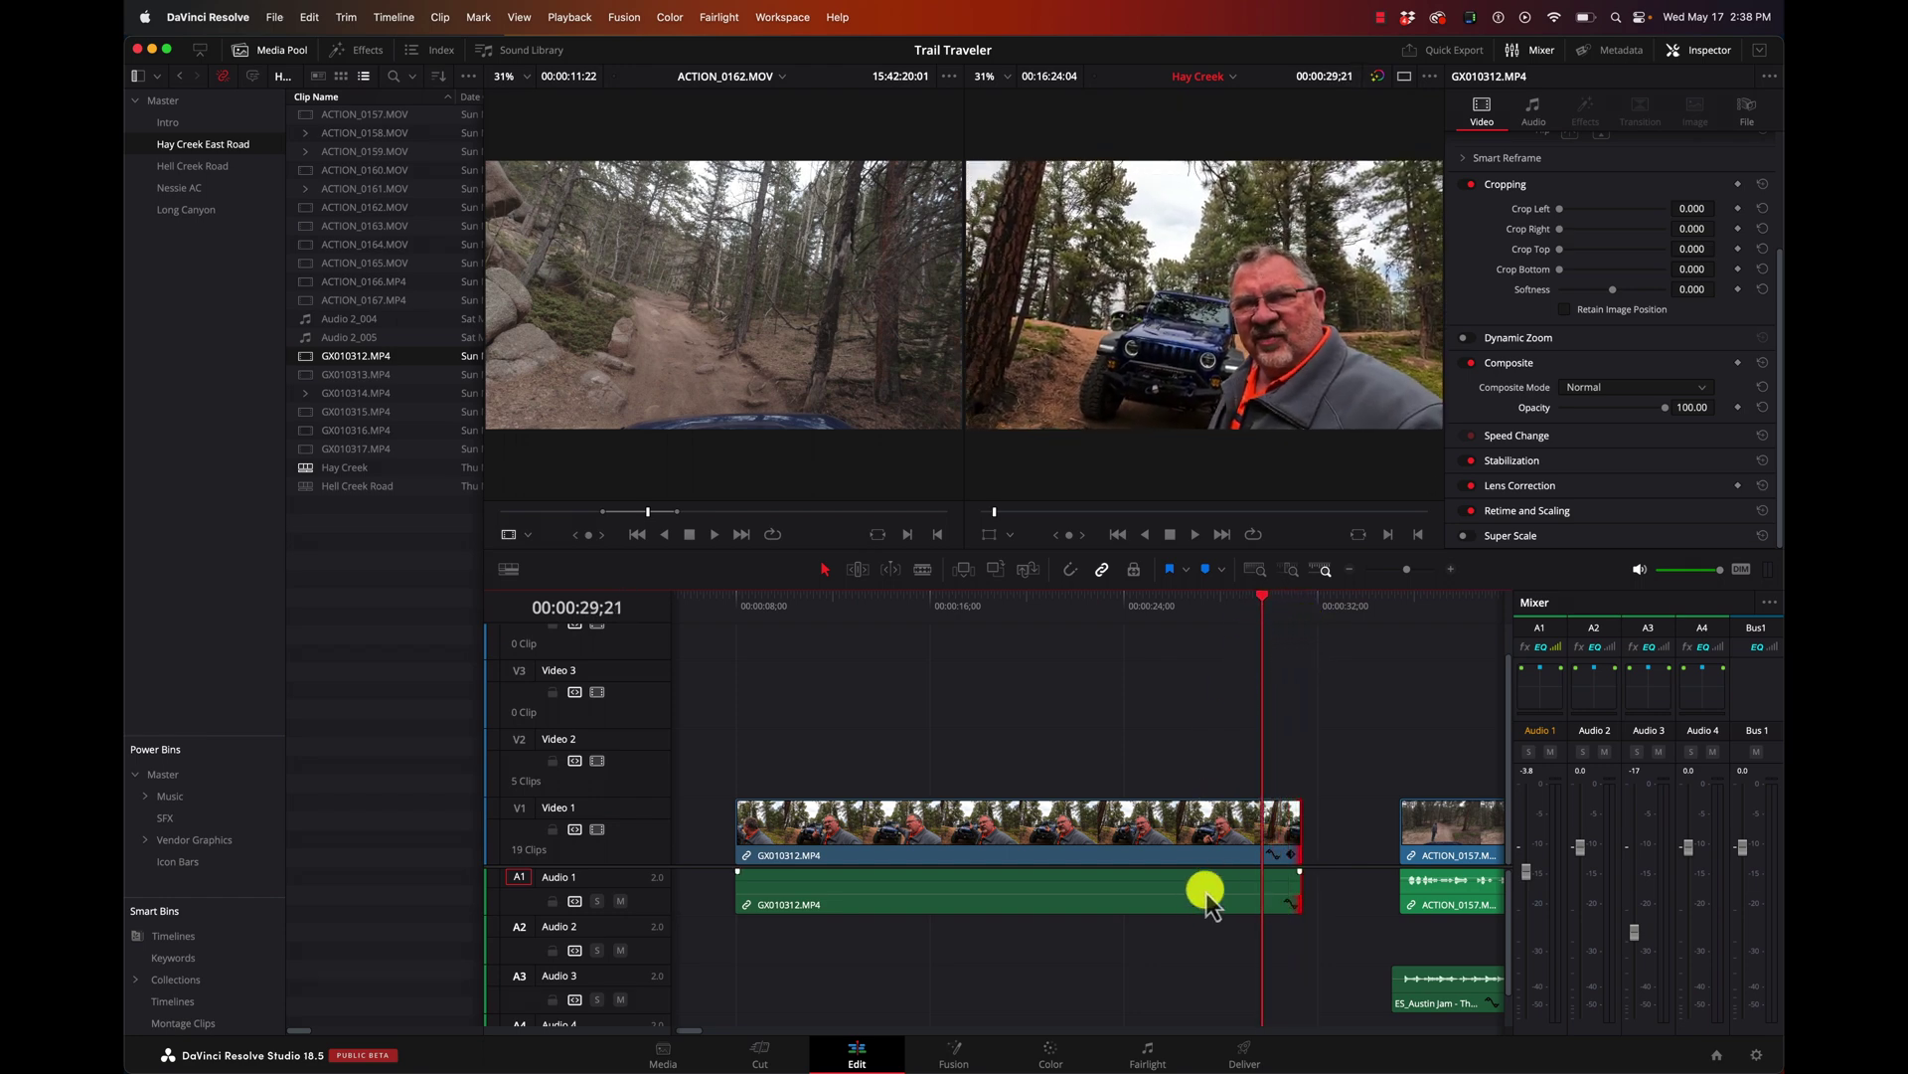
- Raise the audio level of GX010312.MP4 on Audio 1, and play the clip up to 00:00:30:10
left_click_drag(1206, 893, 1213, 876)
key("space")
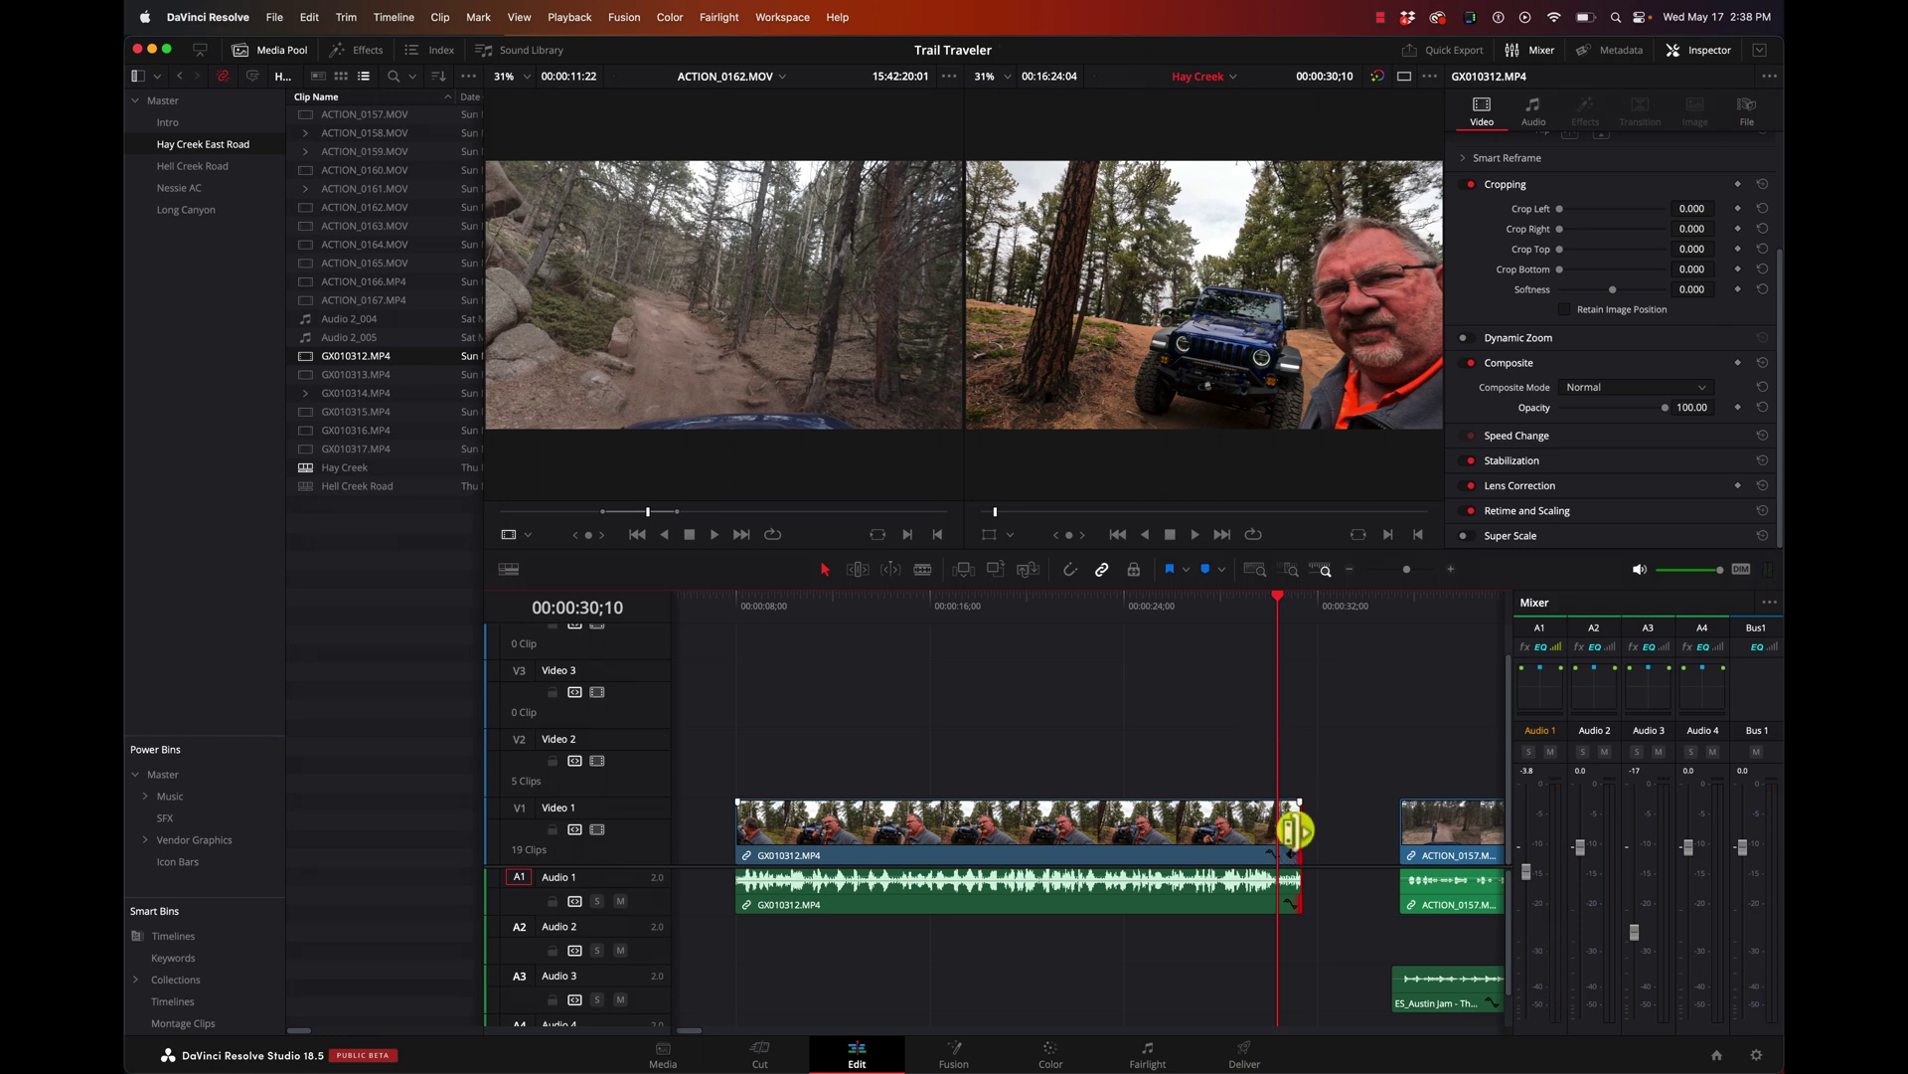
- Try removing the end of GX010312.MP4 after 00:00:30:10 by trimming its edge and by blading and deleting the remainder, undoing both attempts
left_click_drag(1297, 831, 1274, 832)
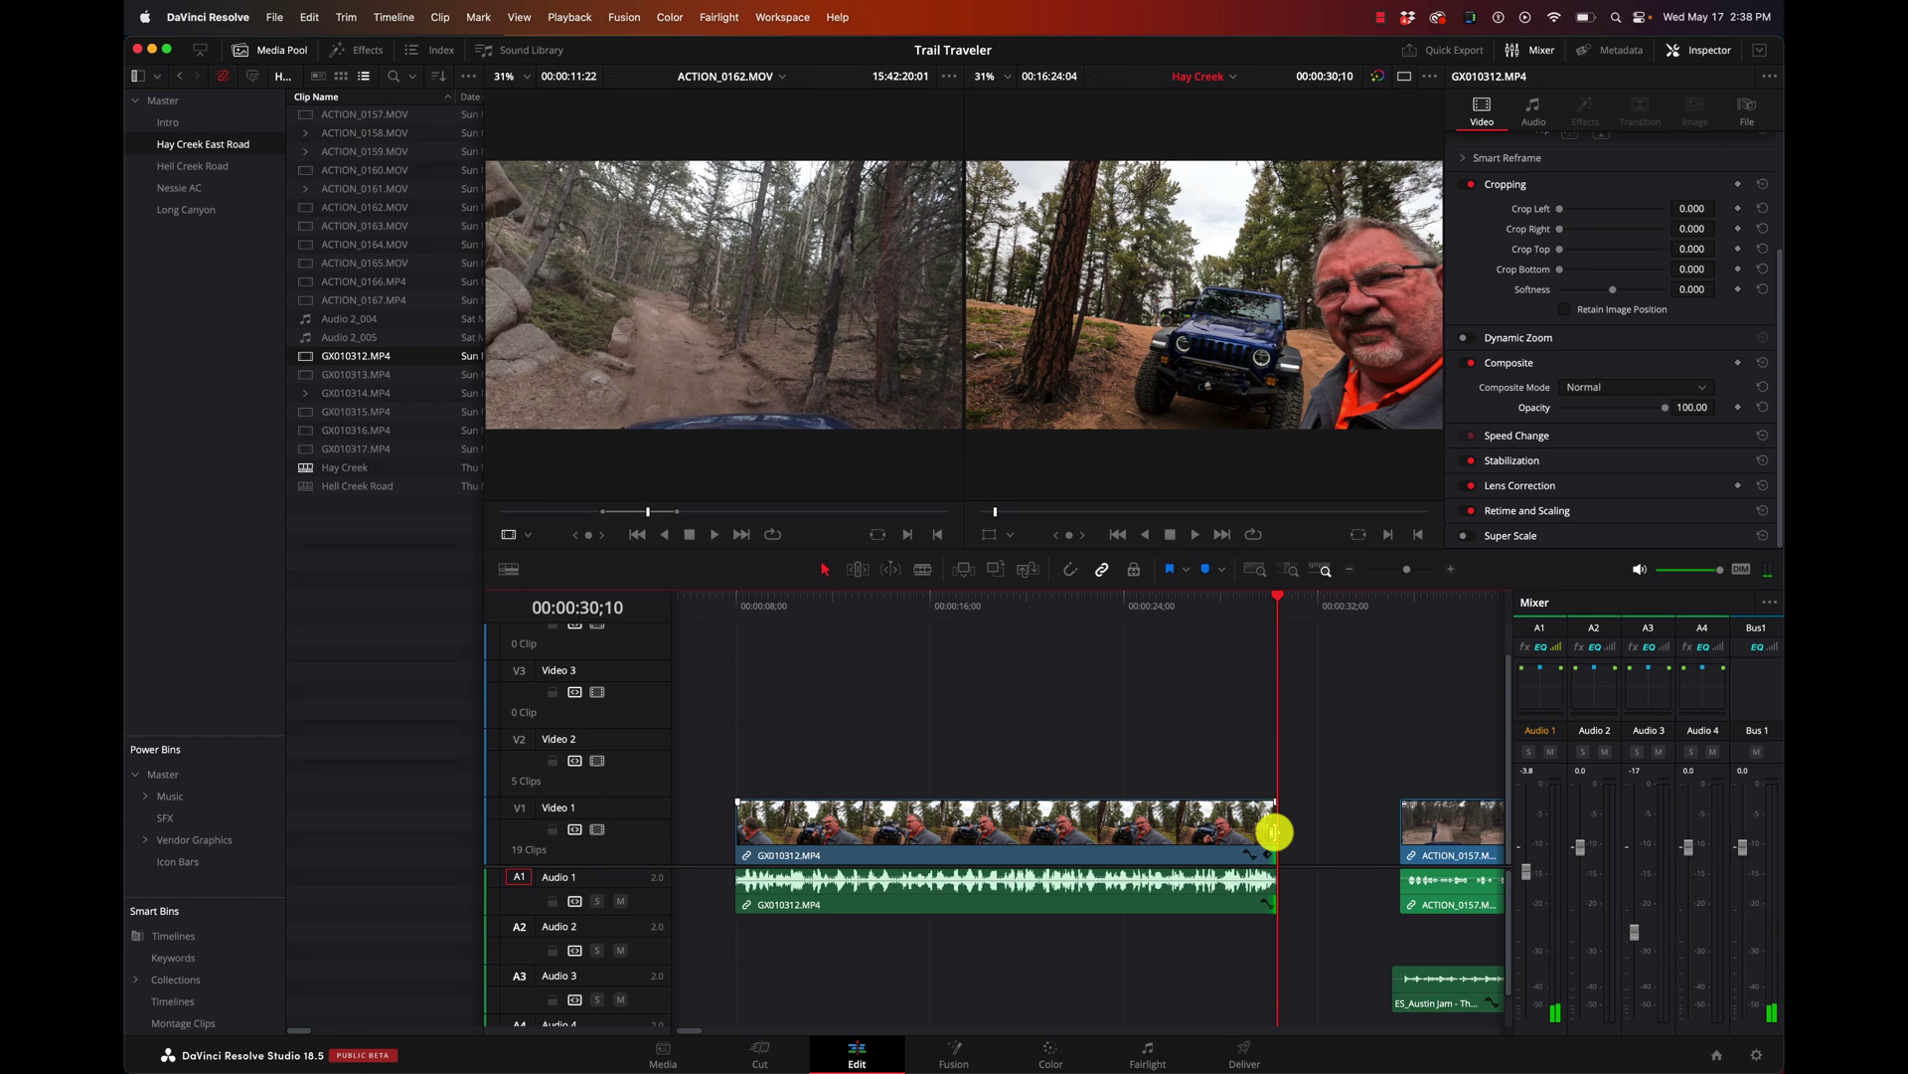
key("super+z")
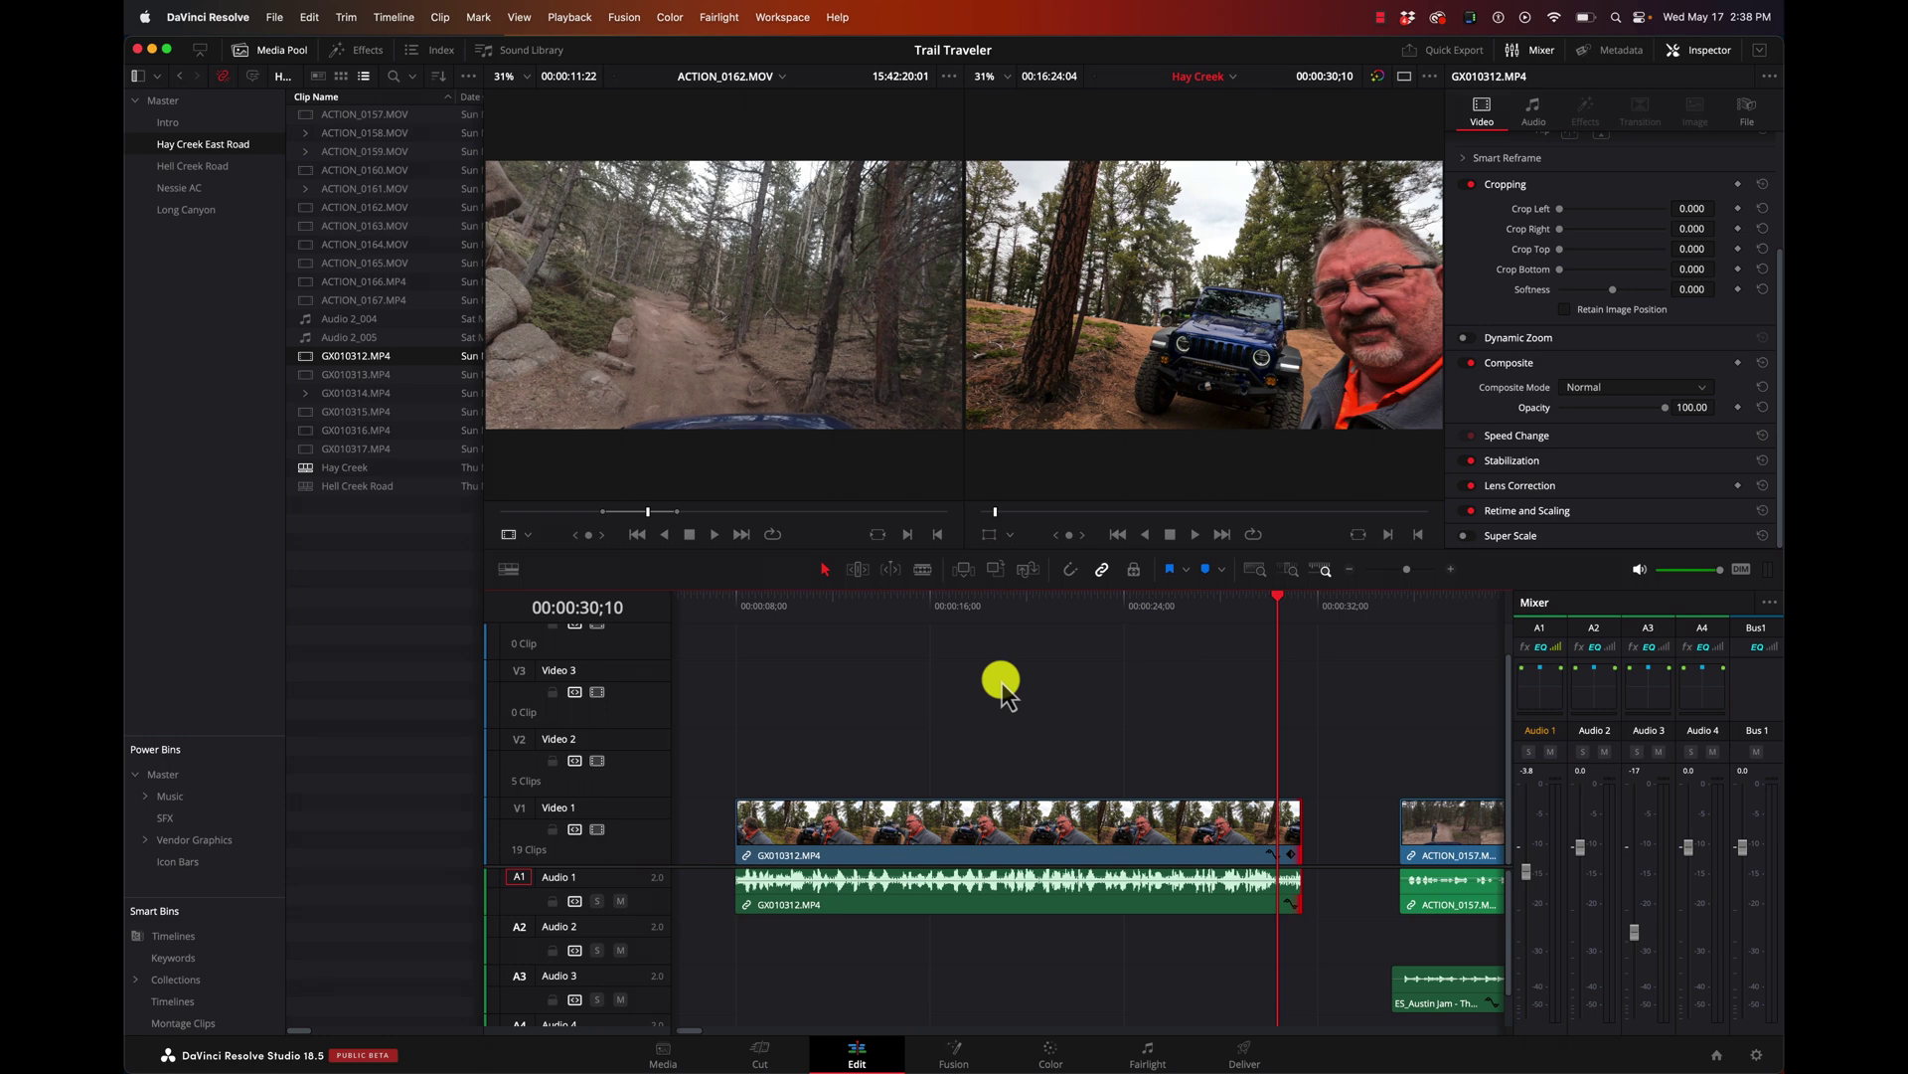
left_click(925, 569)
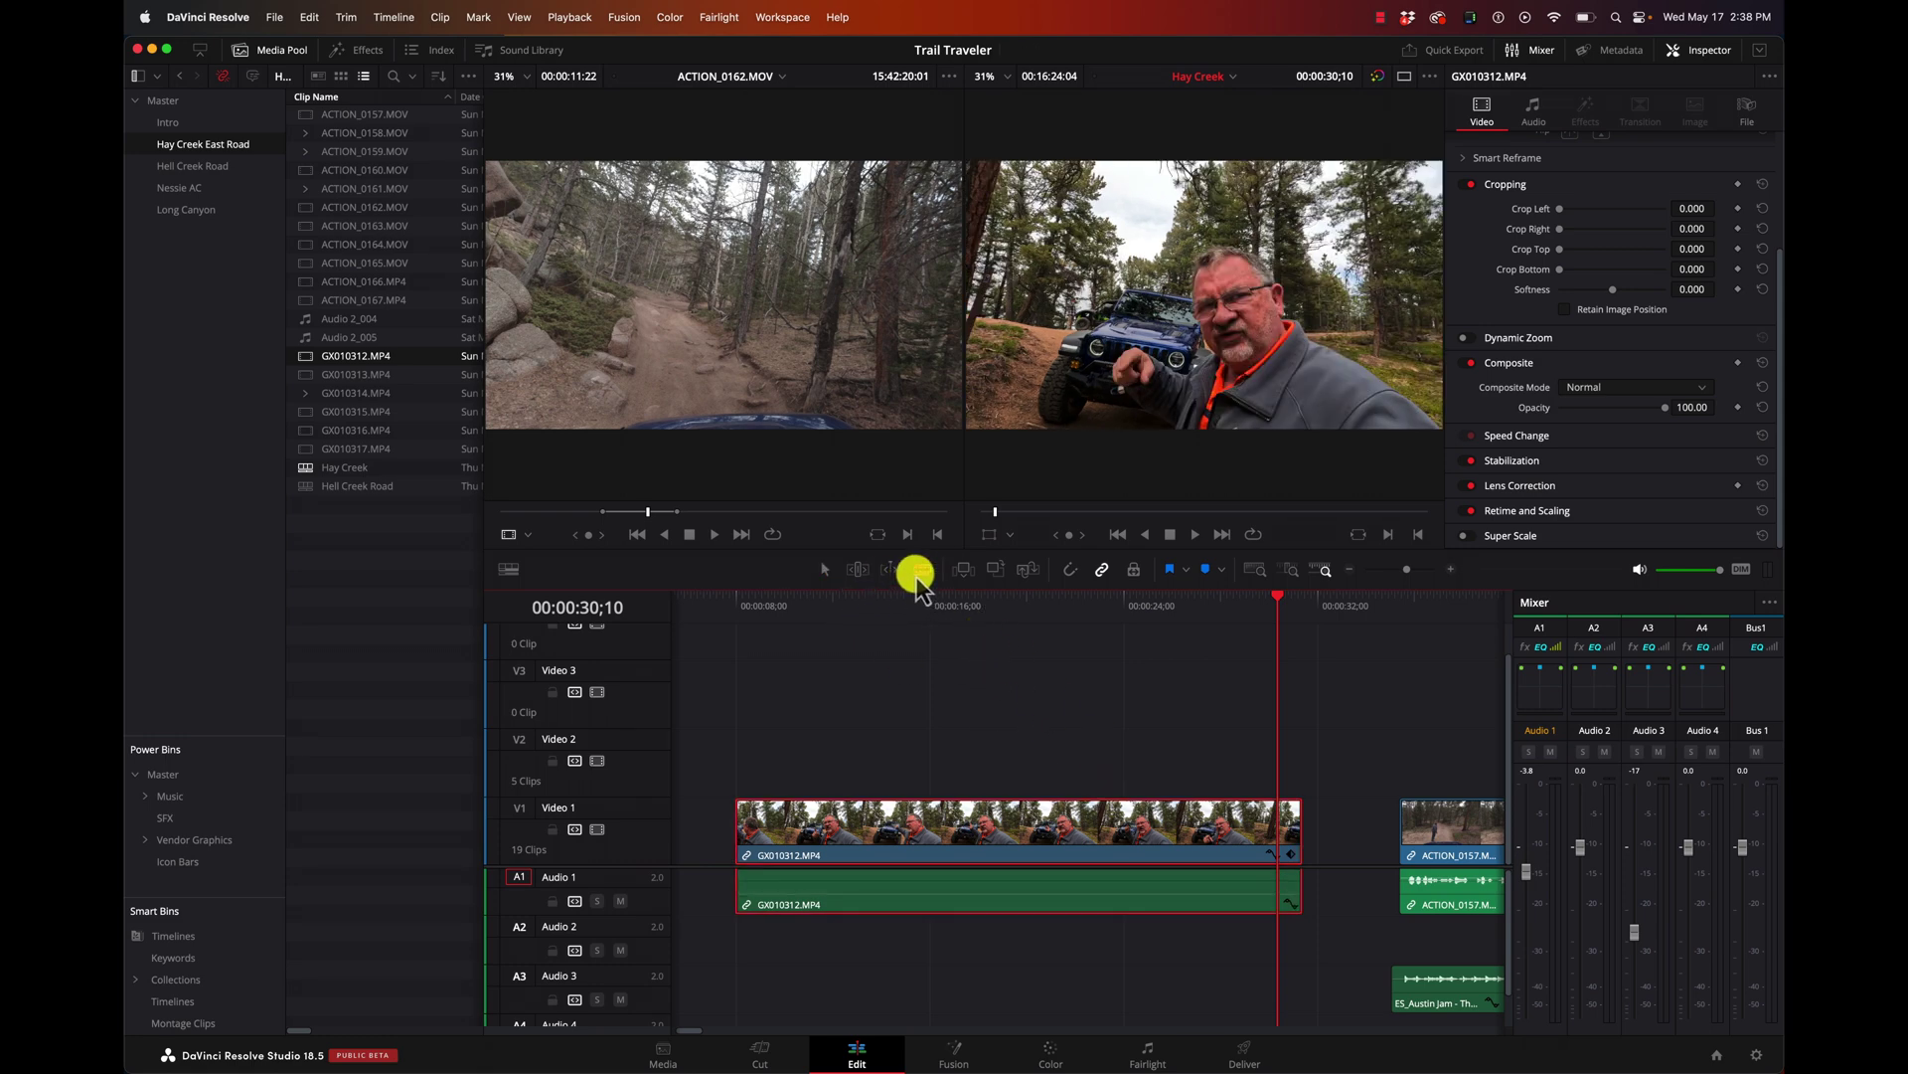
left_click(1278, 821)
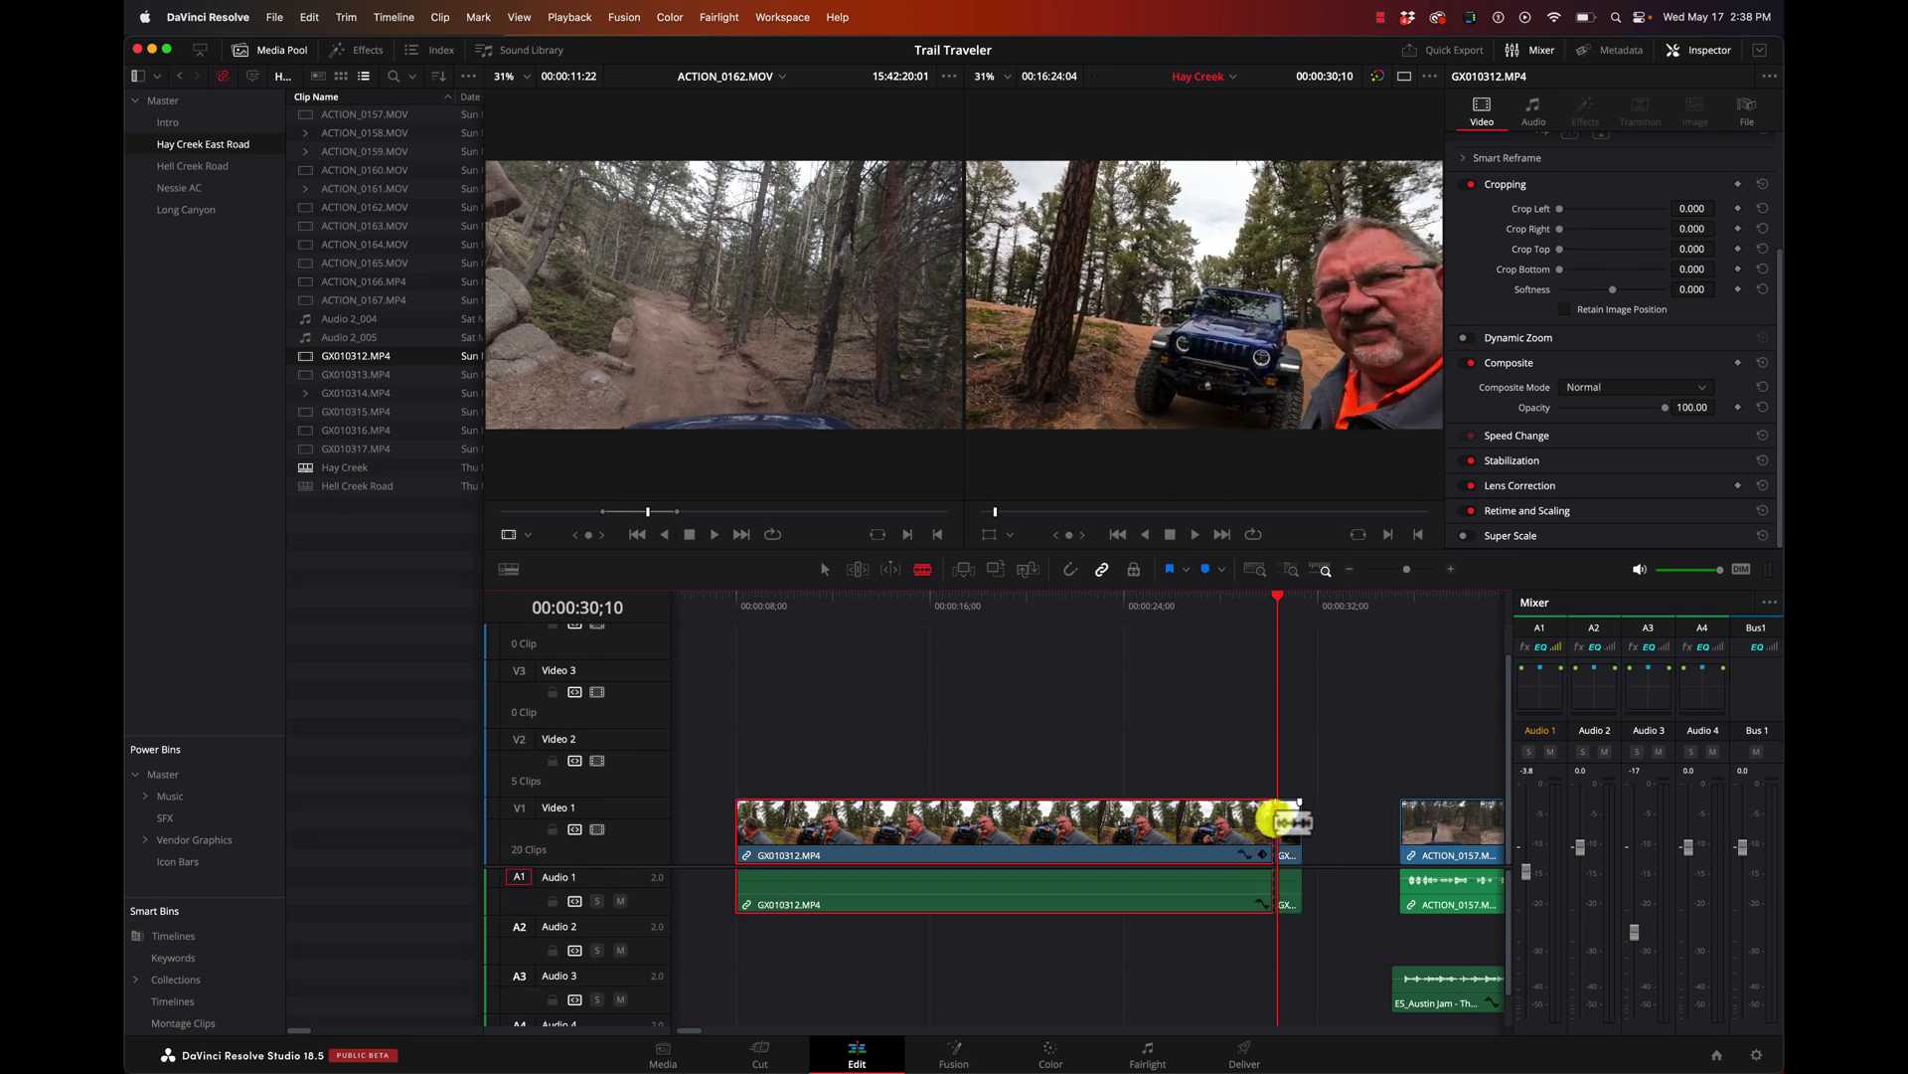
left_click(1290, 831)
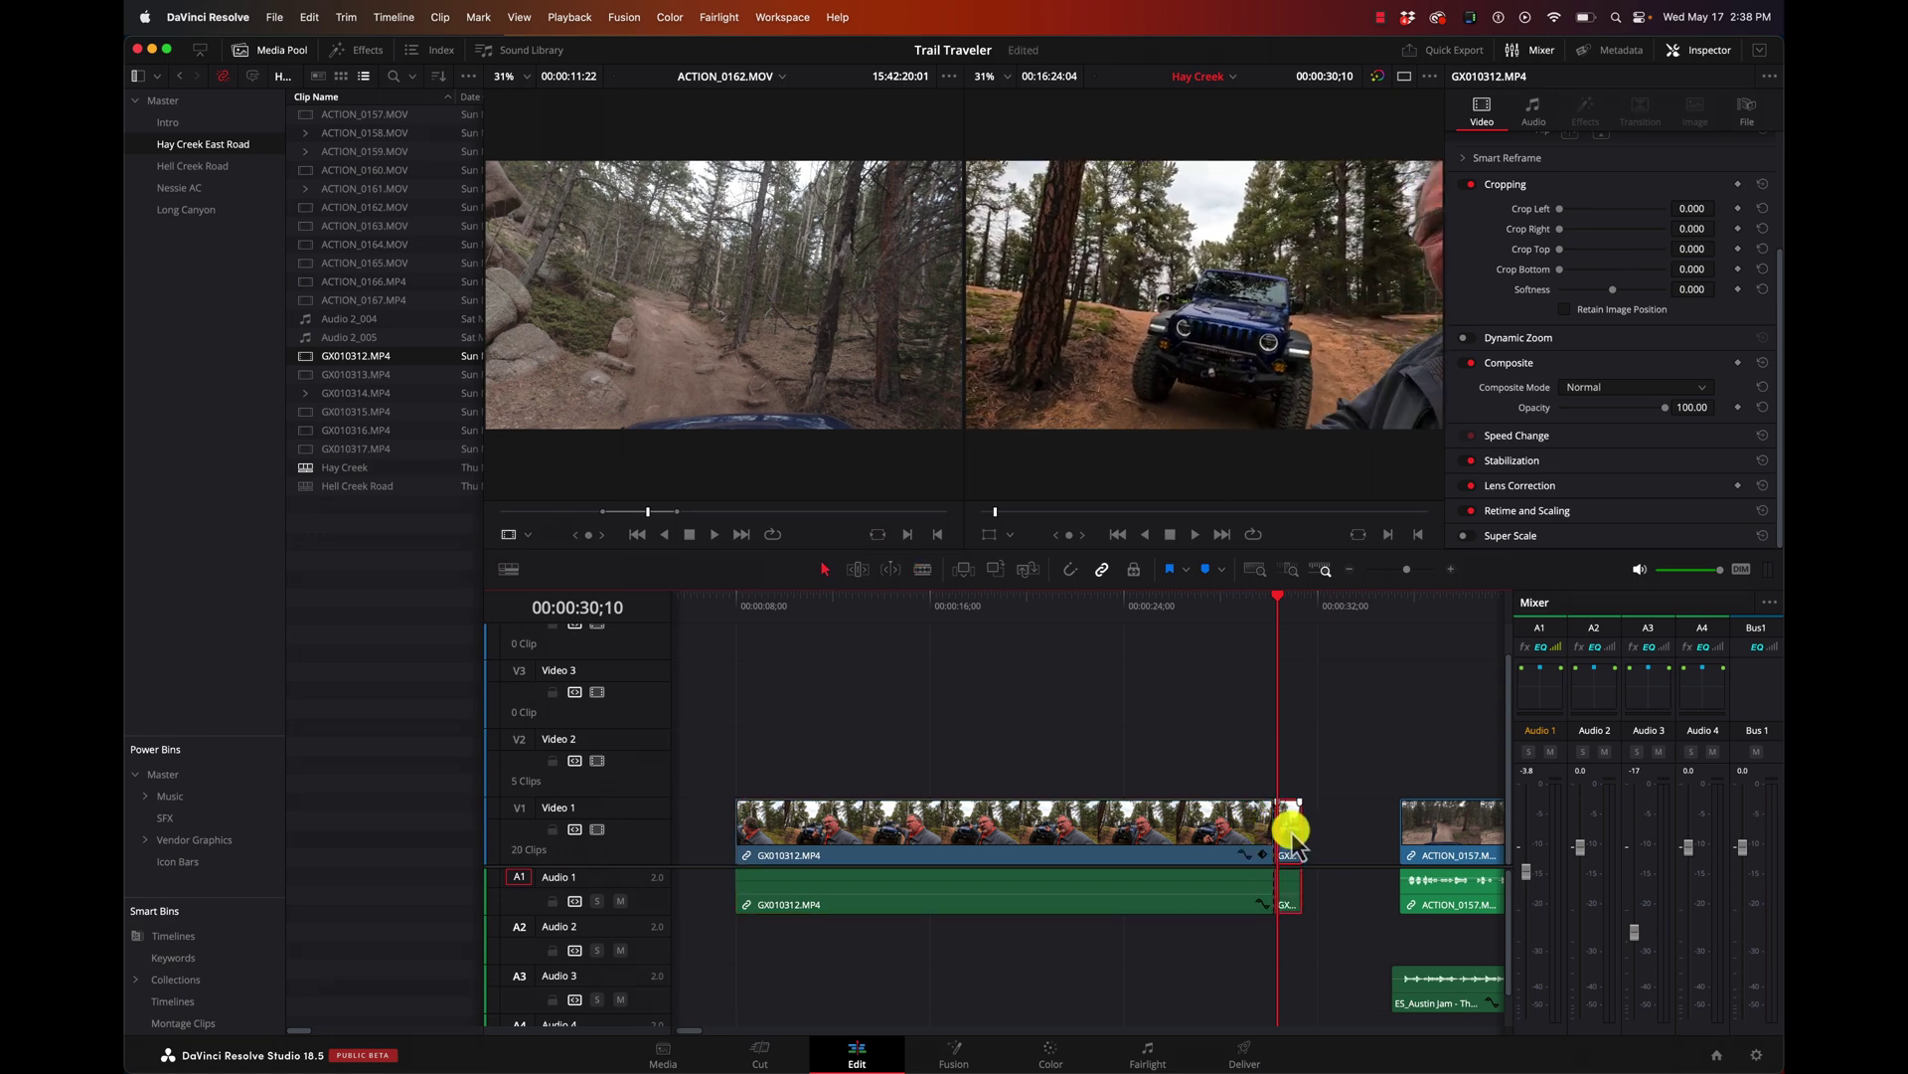
key("Delete")
key("super+z")
key("super+z")
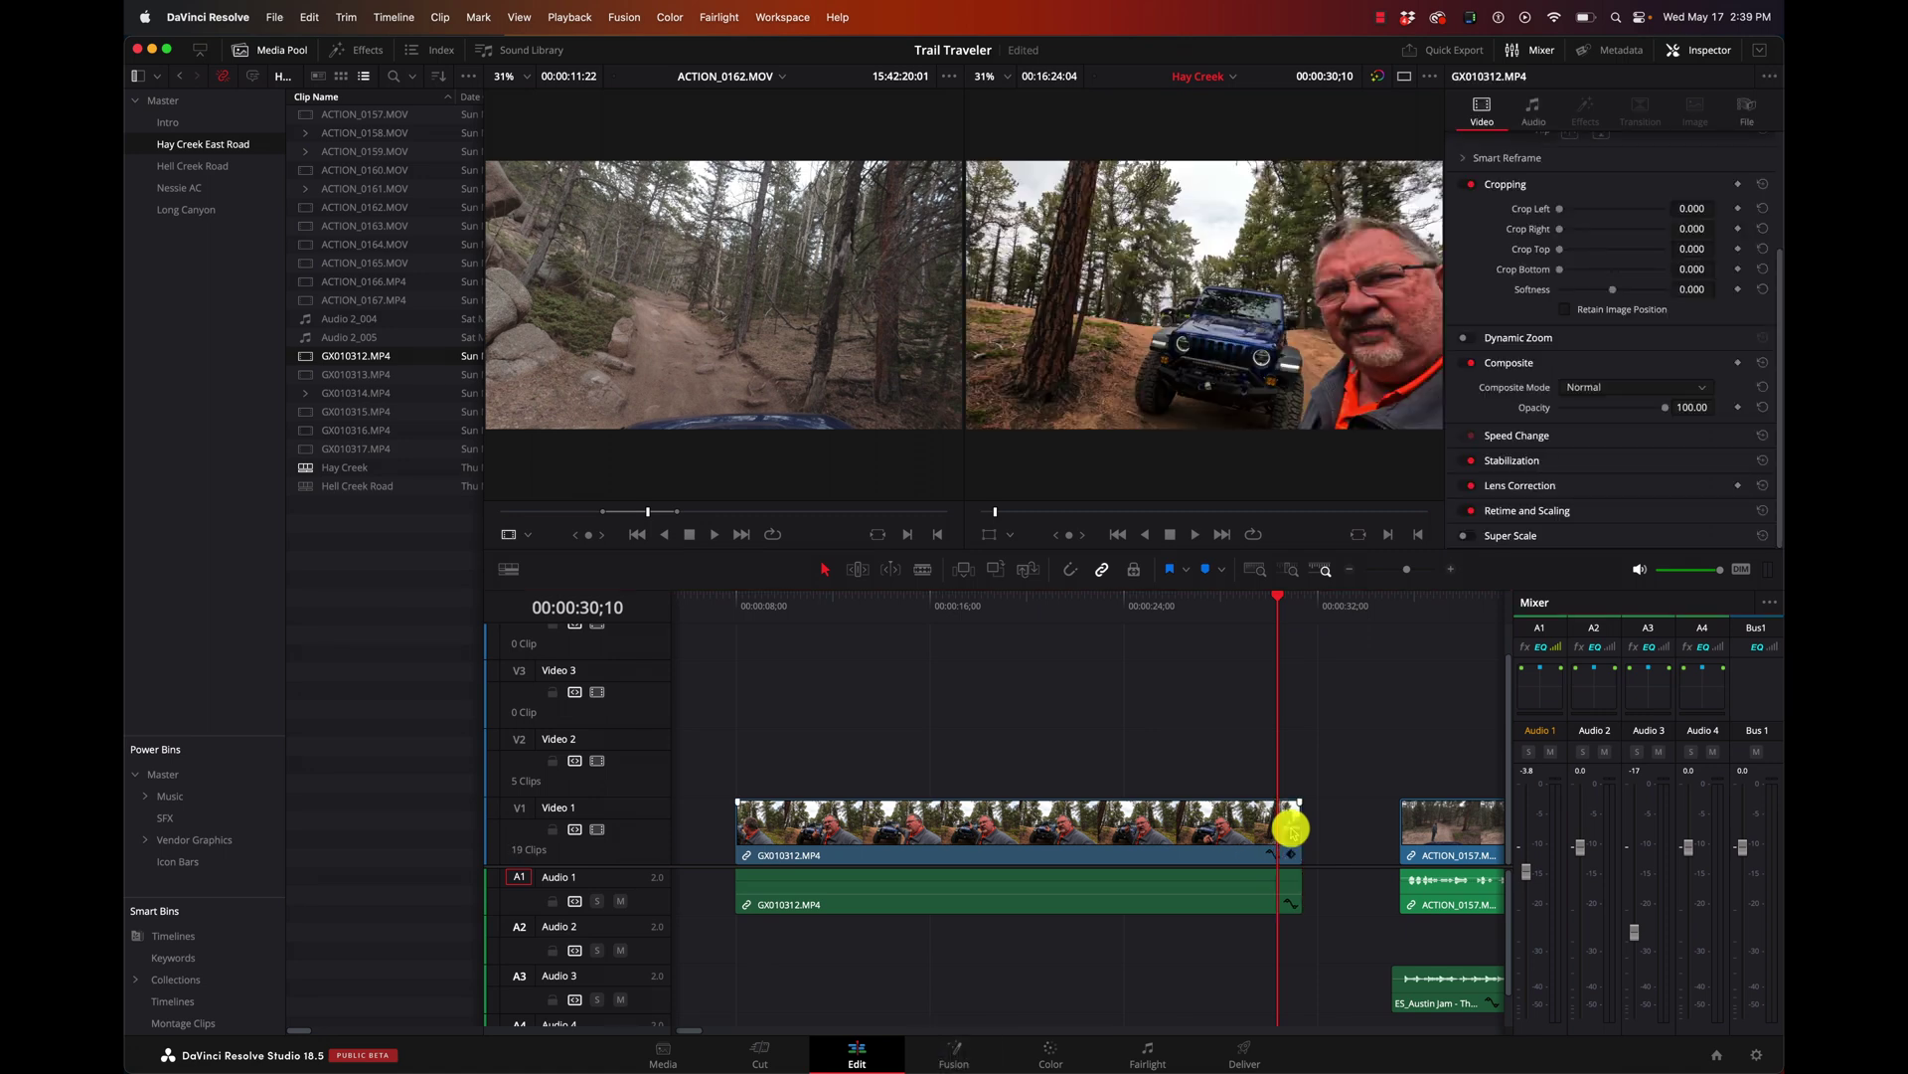
- Split GX010312.MP4 at 00:00:30:10 and delete the short piece after the cut
key("super+b")
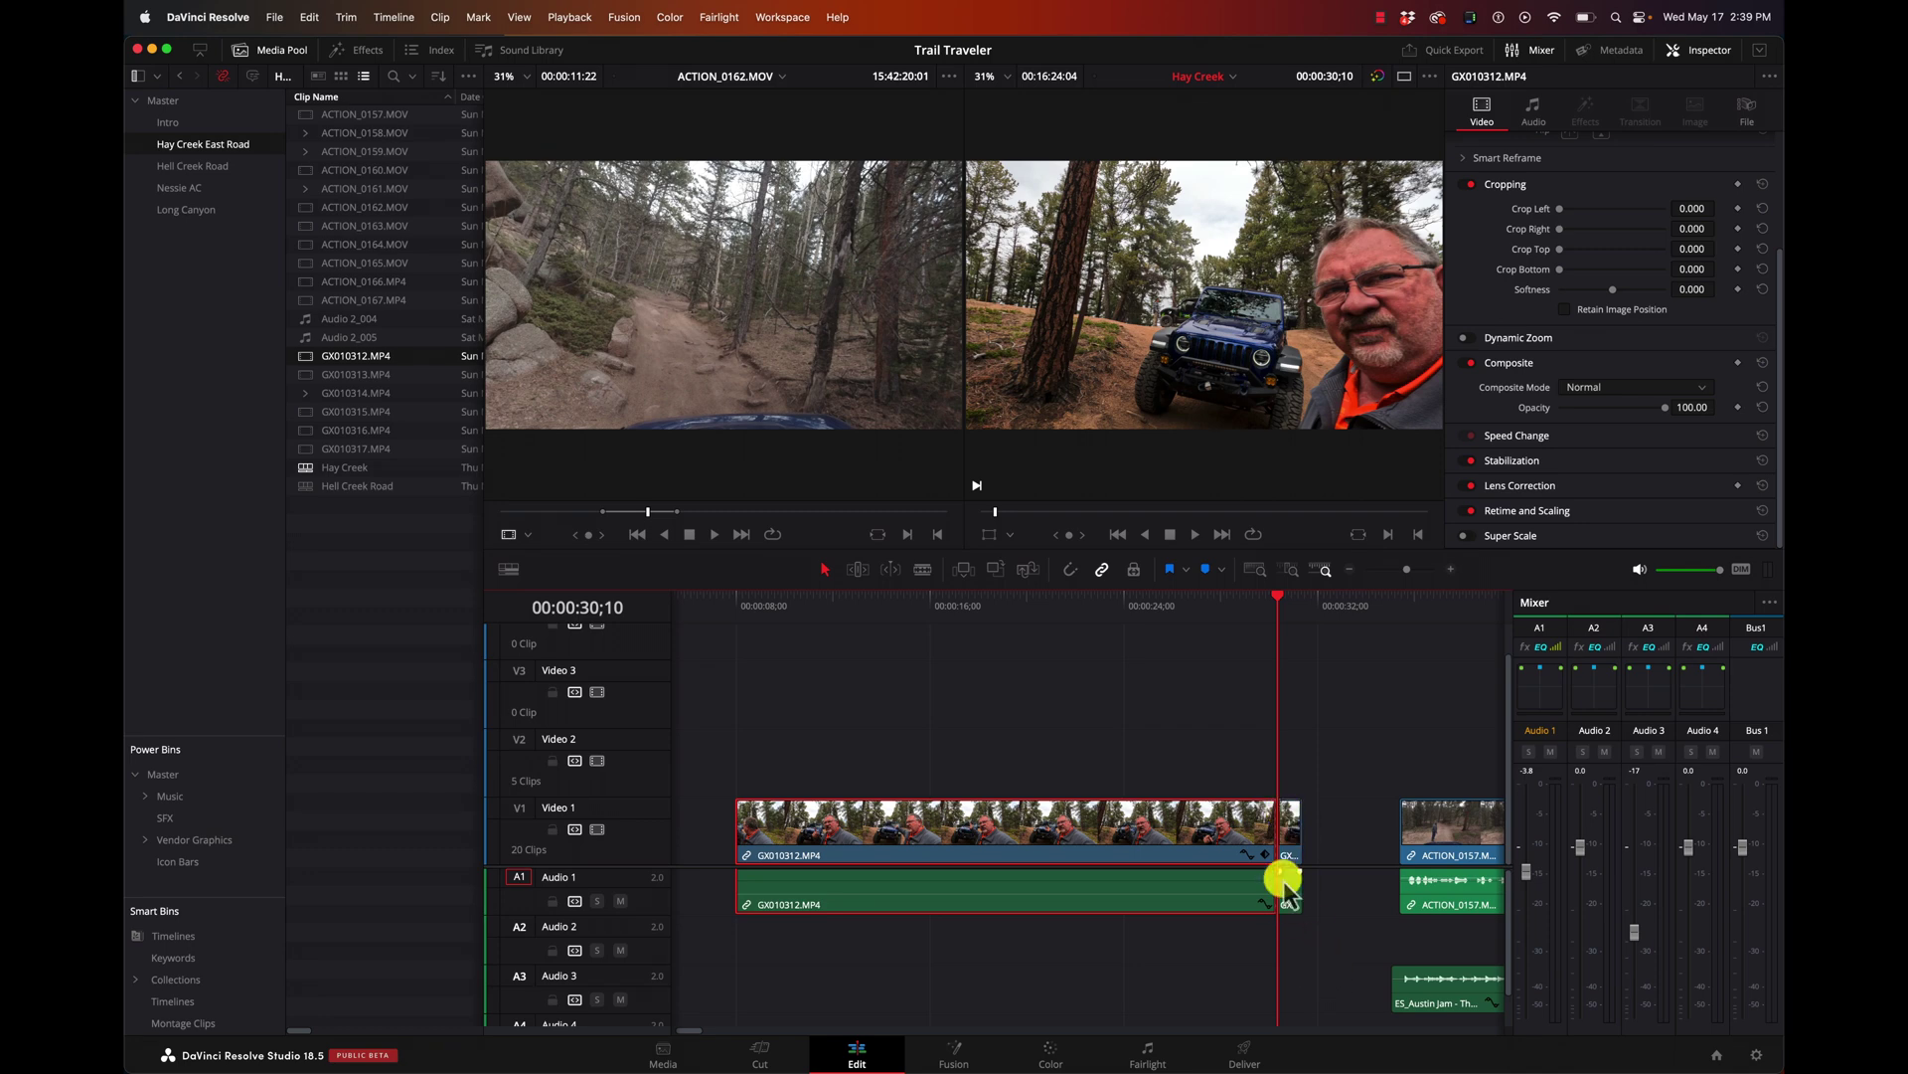
left_click(1295, 843)
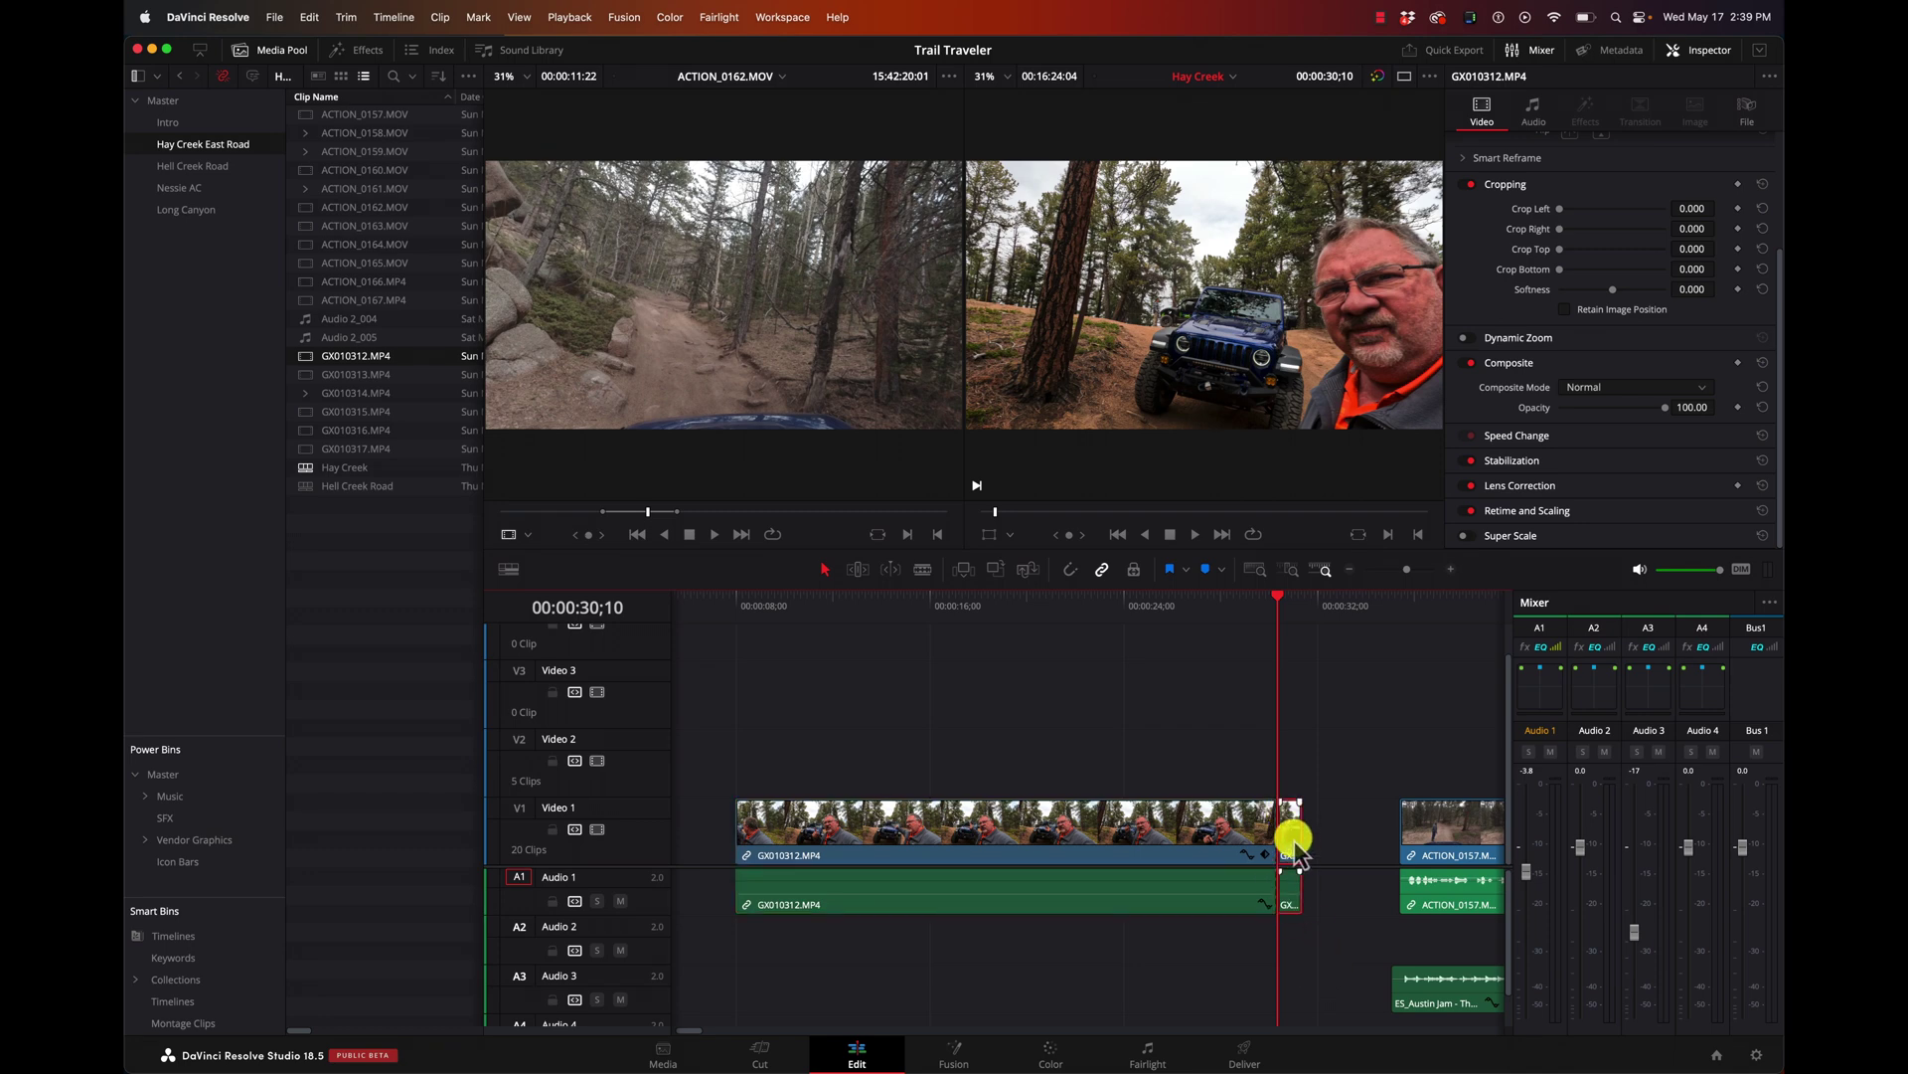
key("BackSpace")
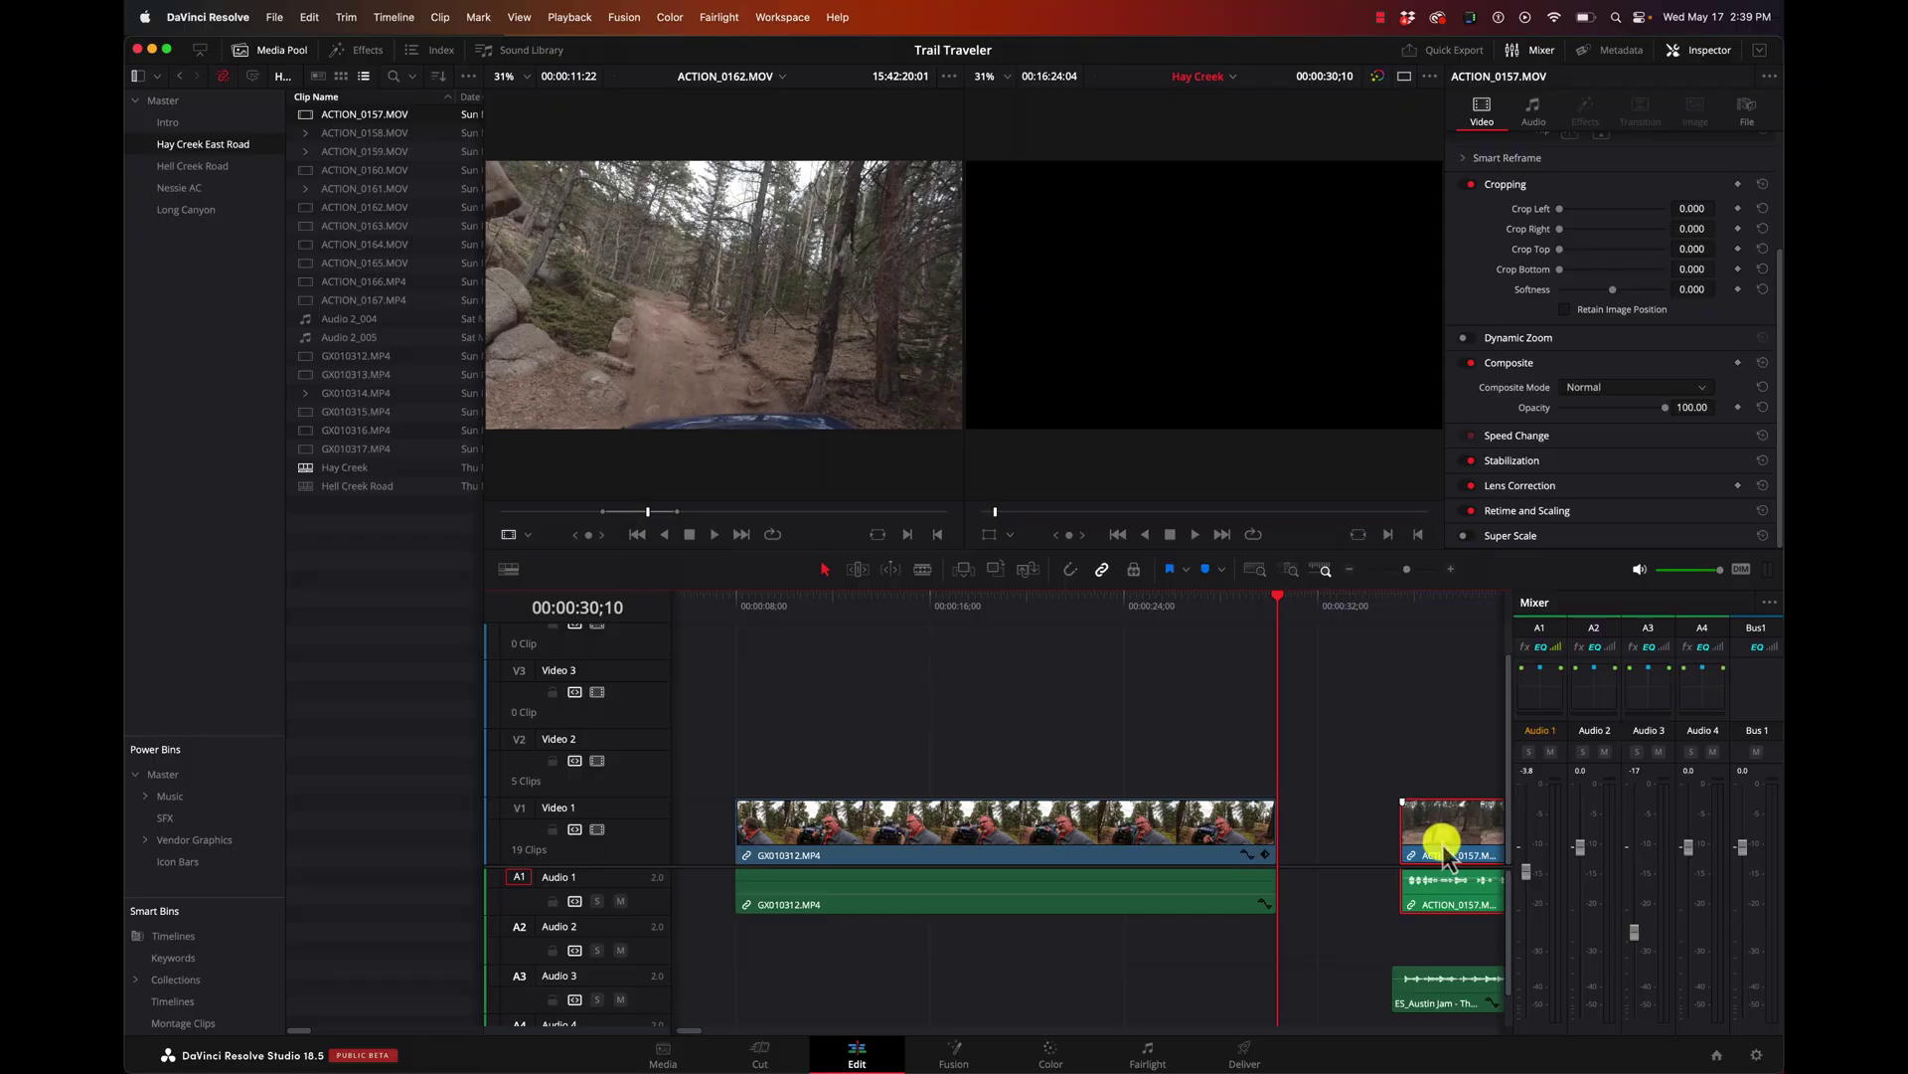
- Move the trimmed GX010312.MP4 with its audio back to Video 2 and Audio 2, over ACTION_0157.MOV
scroll(1443, 855, "right", 5)
left_click_drag(819, 811, 1440, 775)
scroll(1440, 775, "right", 10)
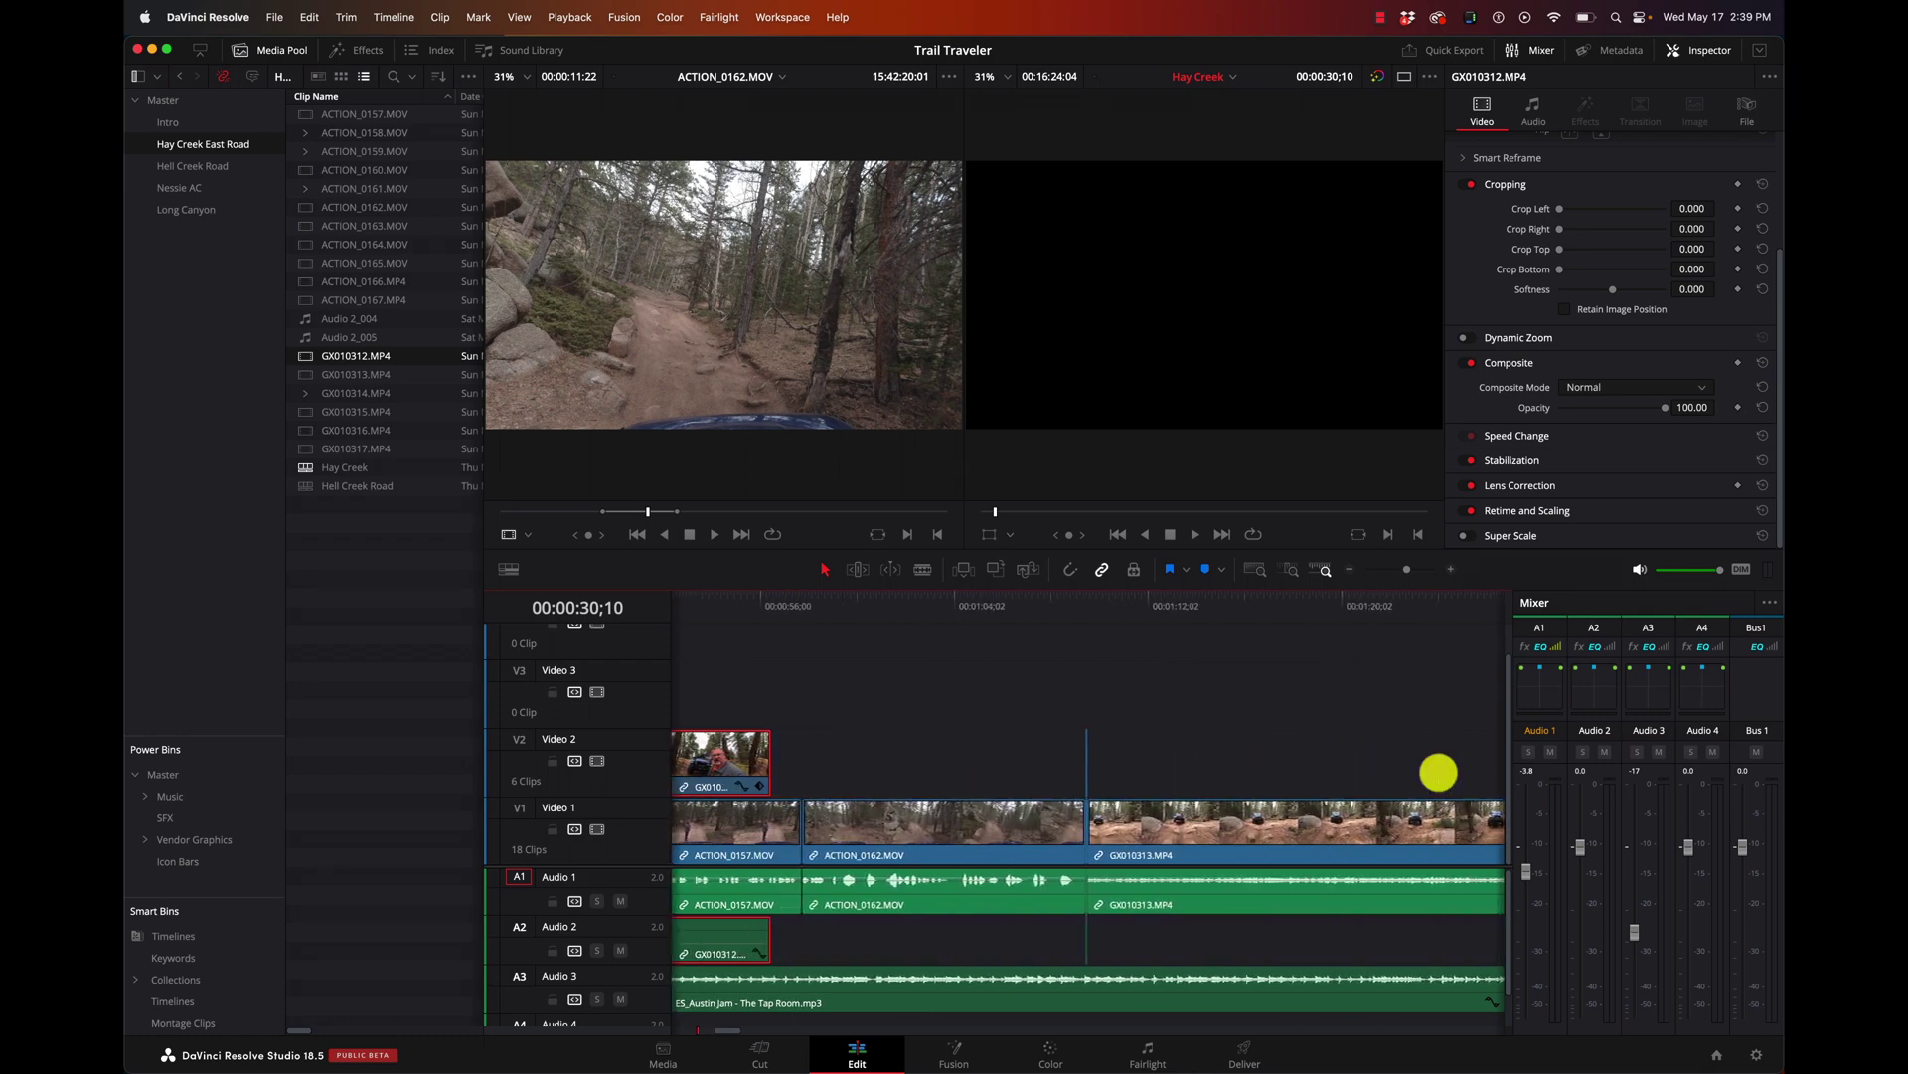
- Lower the Audio 1 fader to -55 and place the playhead at 00:01:29:24, near the cut between the two GX010313.MP4 clips
scroll(1437, 775, "right", 5)
mouse_move(1150, 617)
left_mouse_down()
mouse_move(1206, 623)
mouse_move(1178, 621)
left_mouse_up()
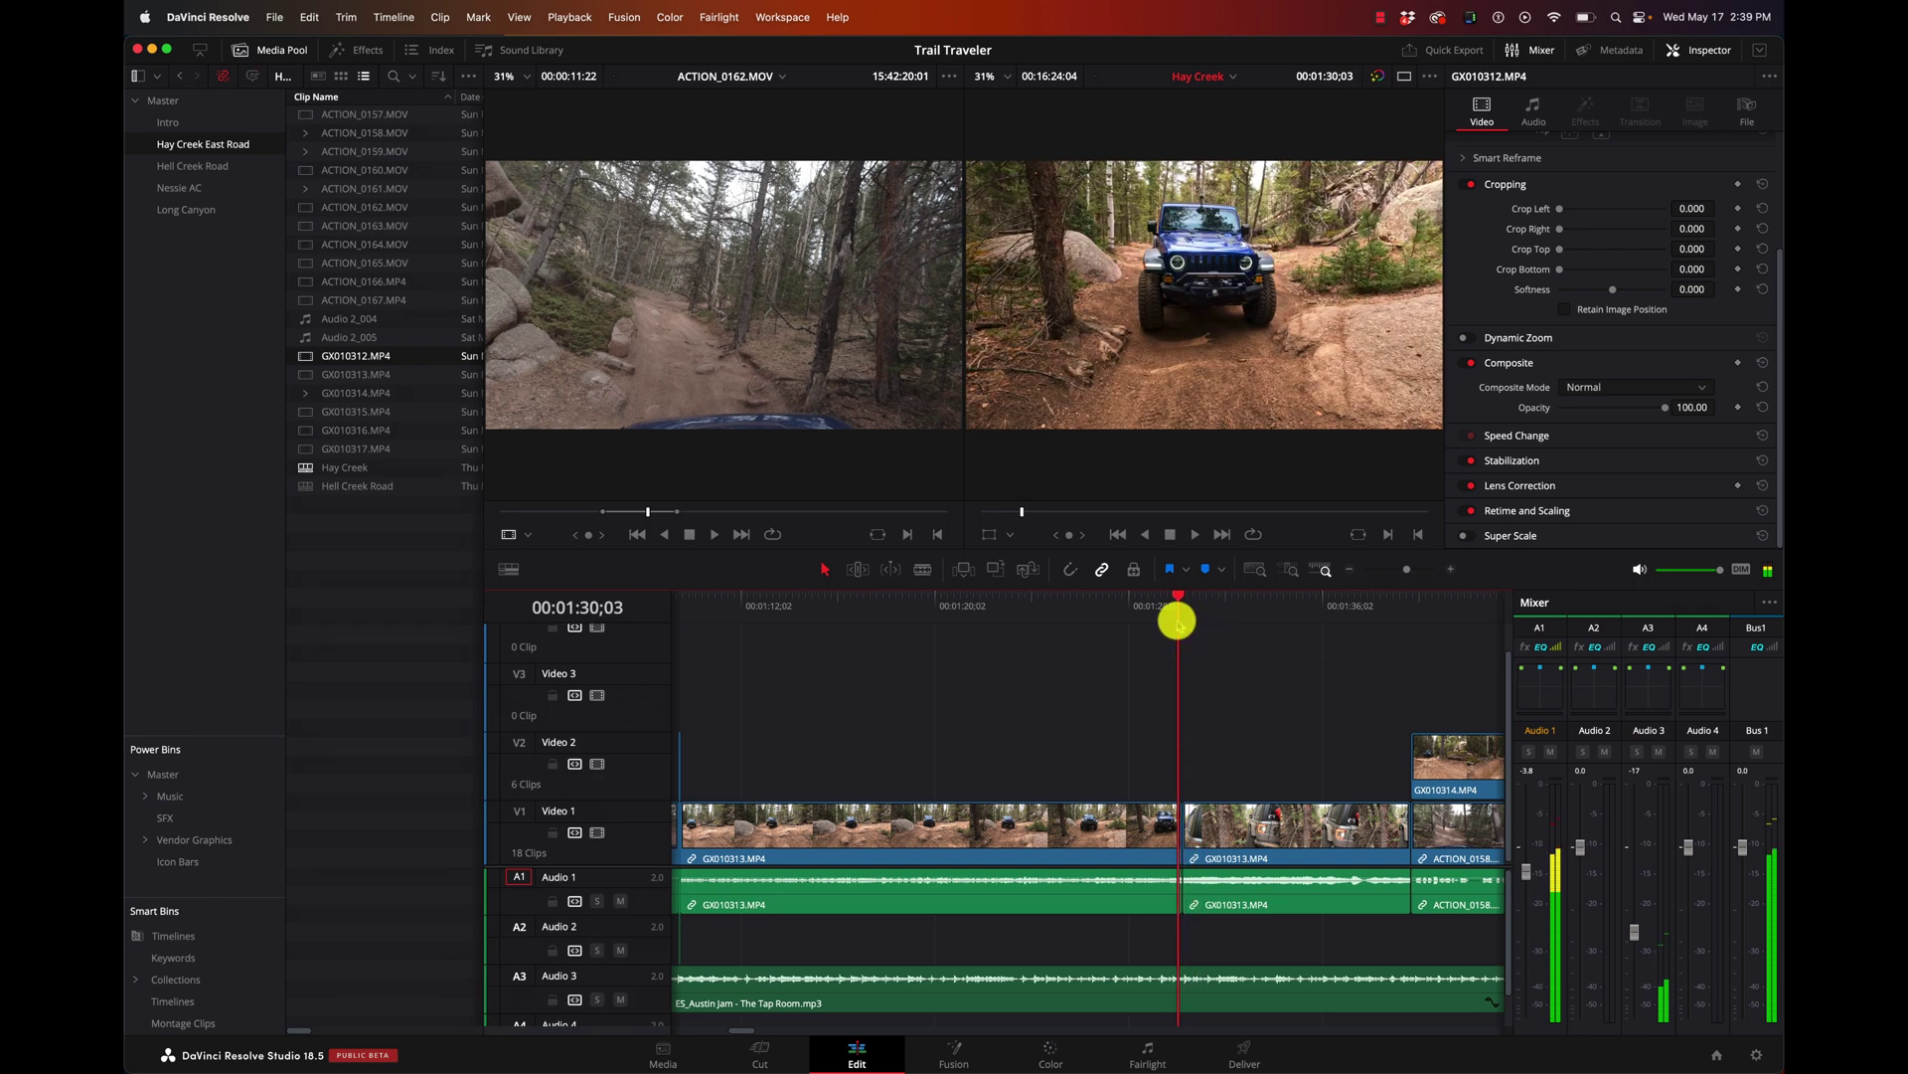
left_click_drag(1530, 878, 1526, 993)
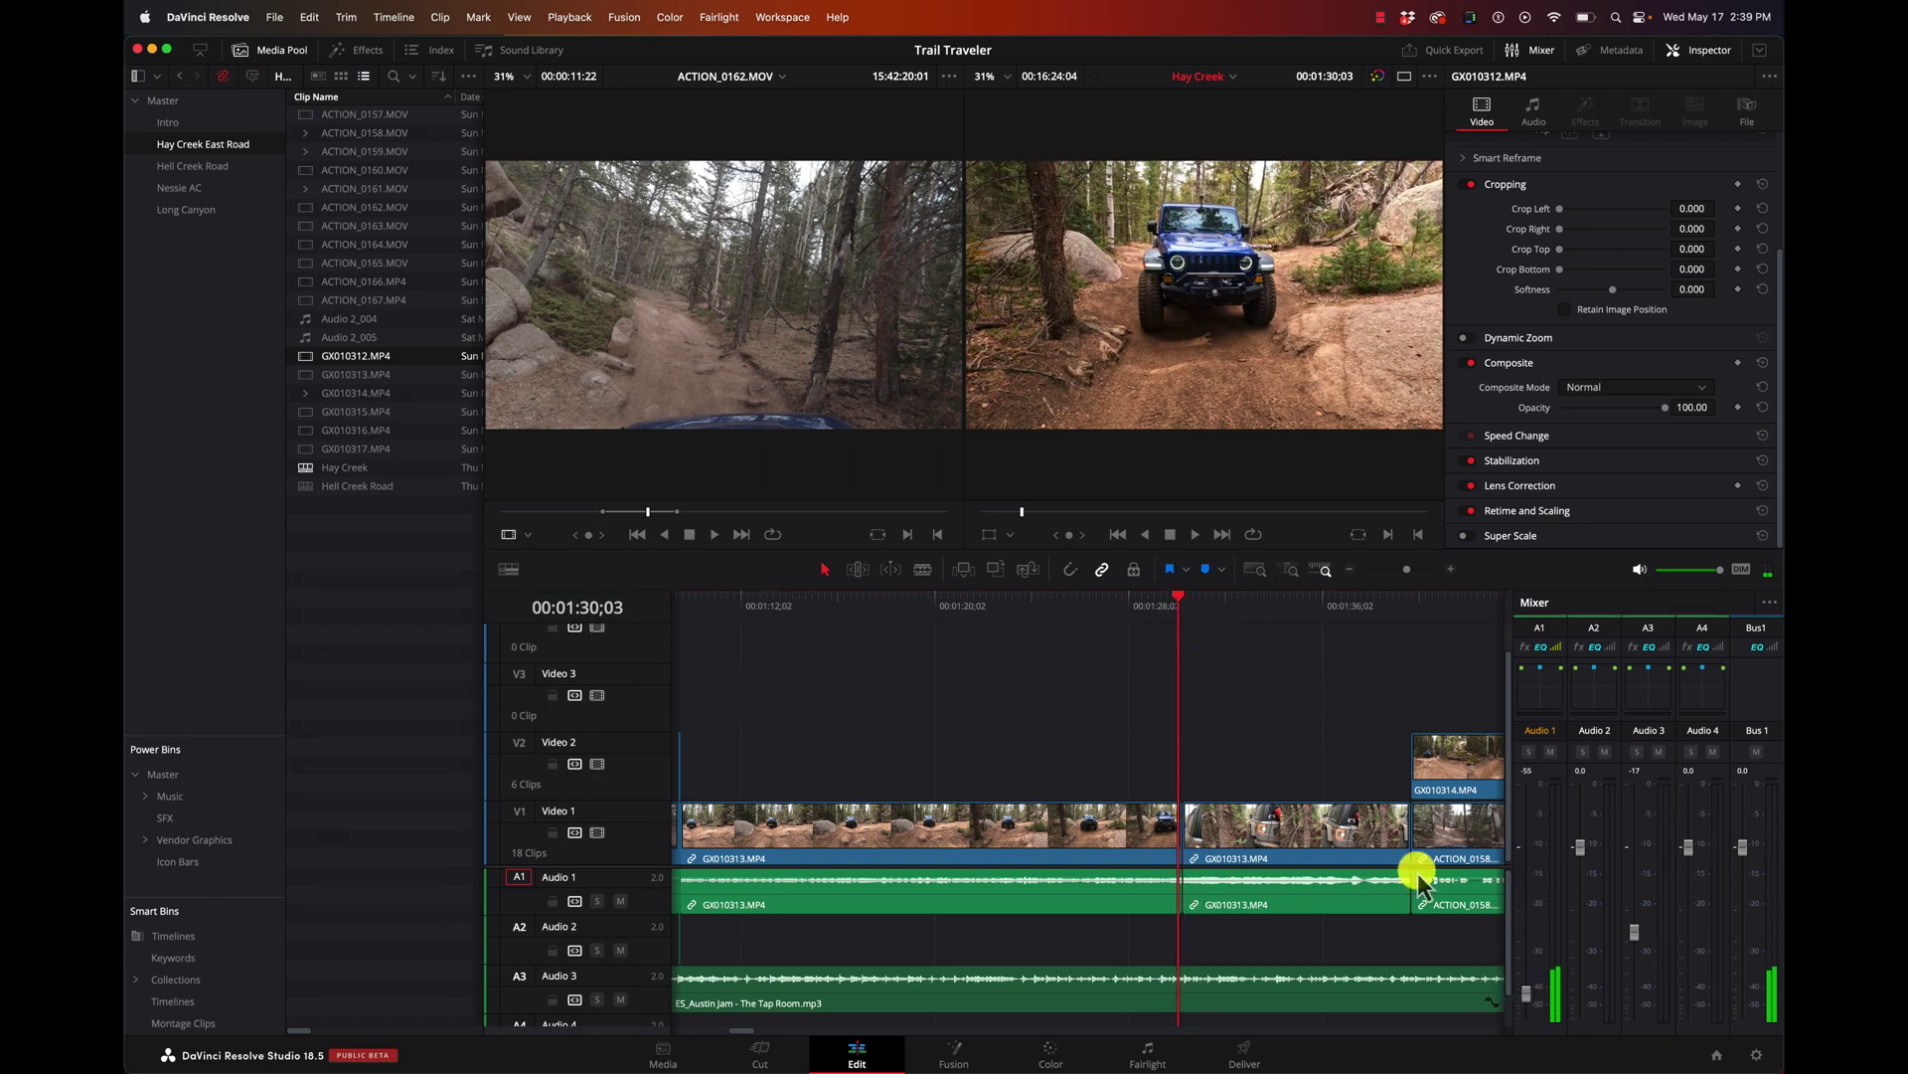
left_click_drag(1190, 622, 1171, 622)
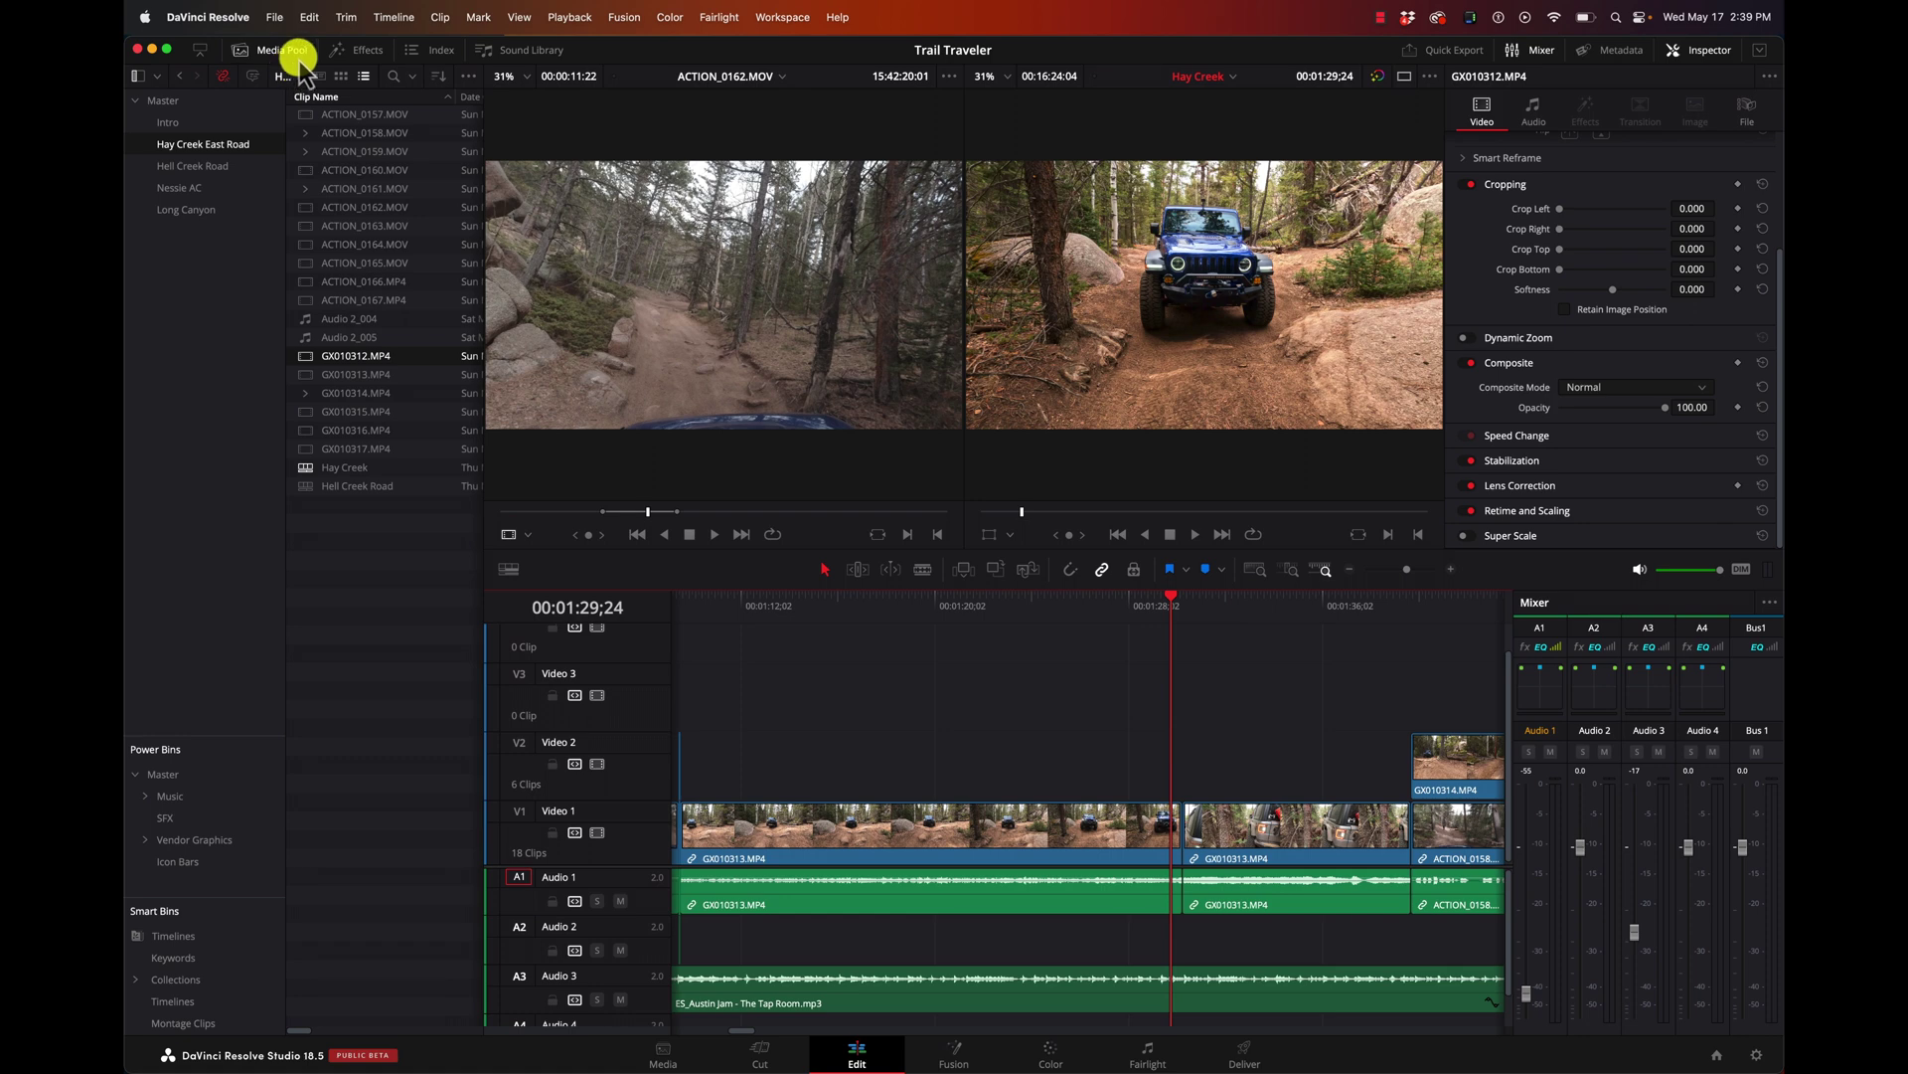
- Add a Cross Dissolve at the cut between the two GX010313.MP4 clips on Video 1 and play through the transition
left_click(285, 51)
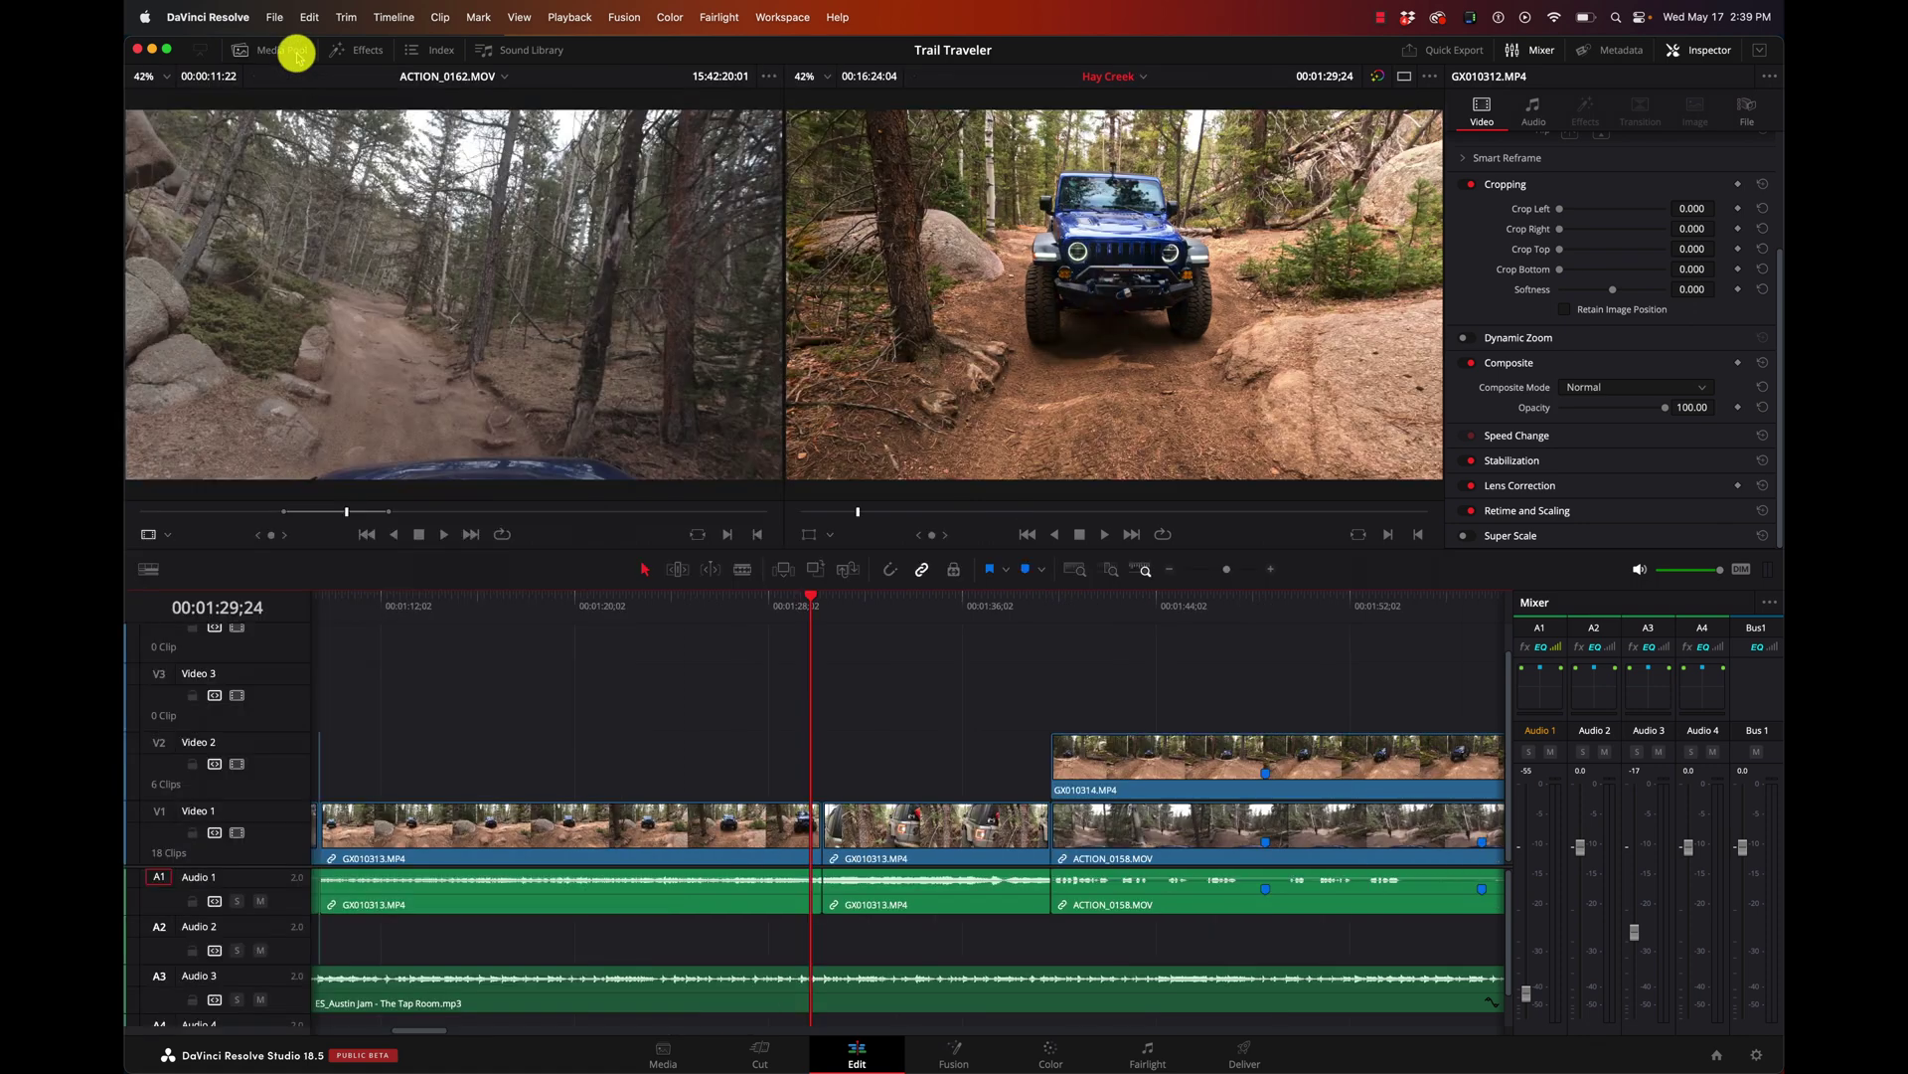
left_click(370, 52)
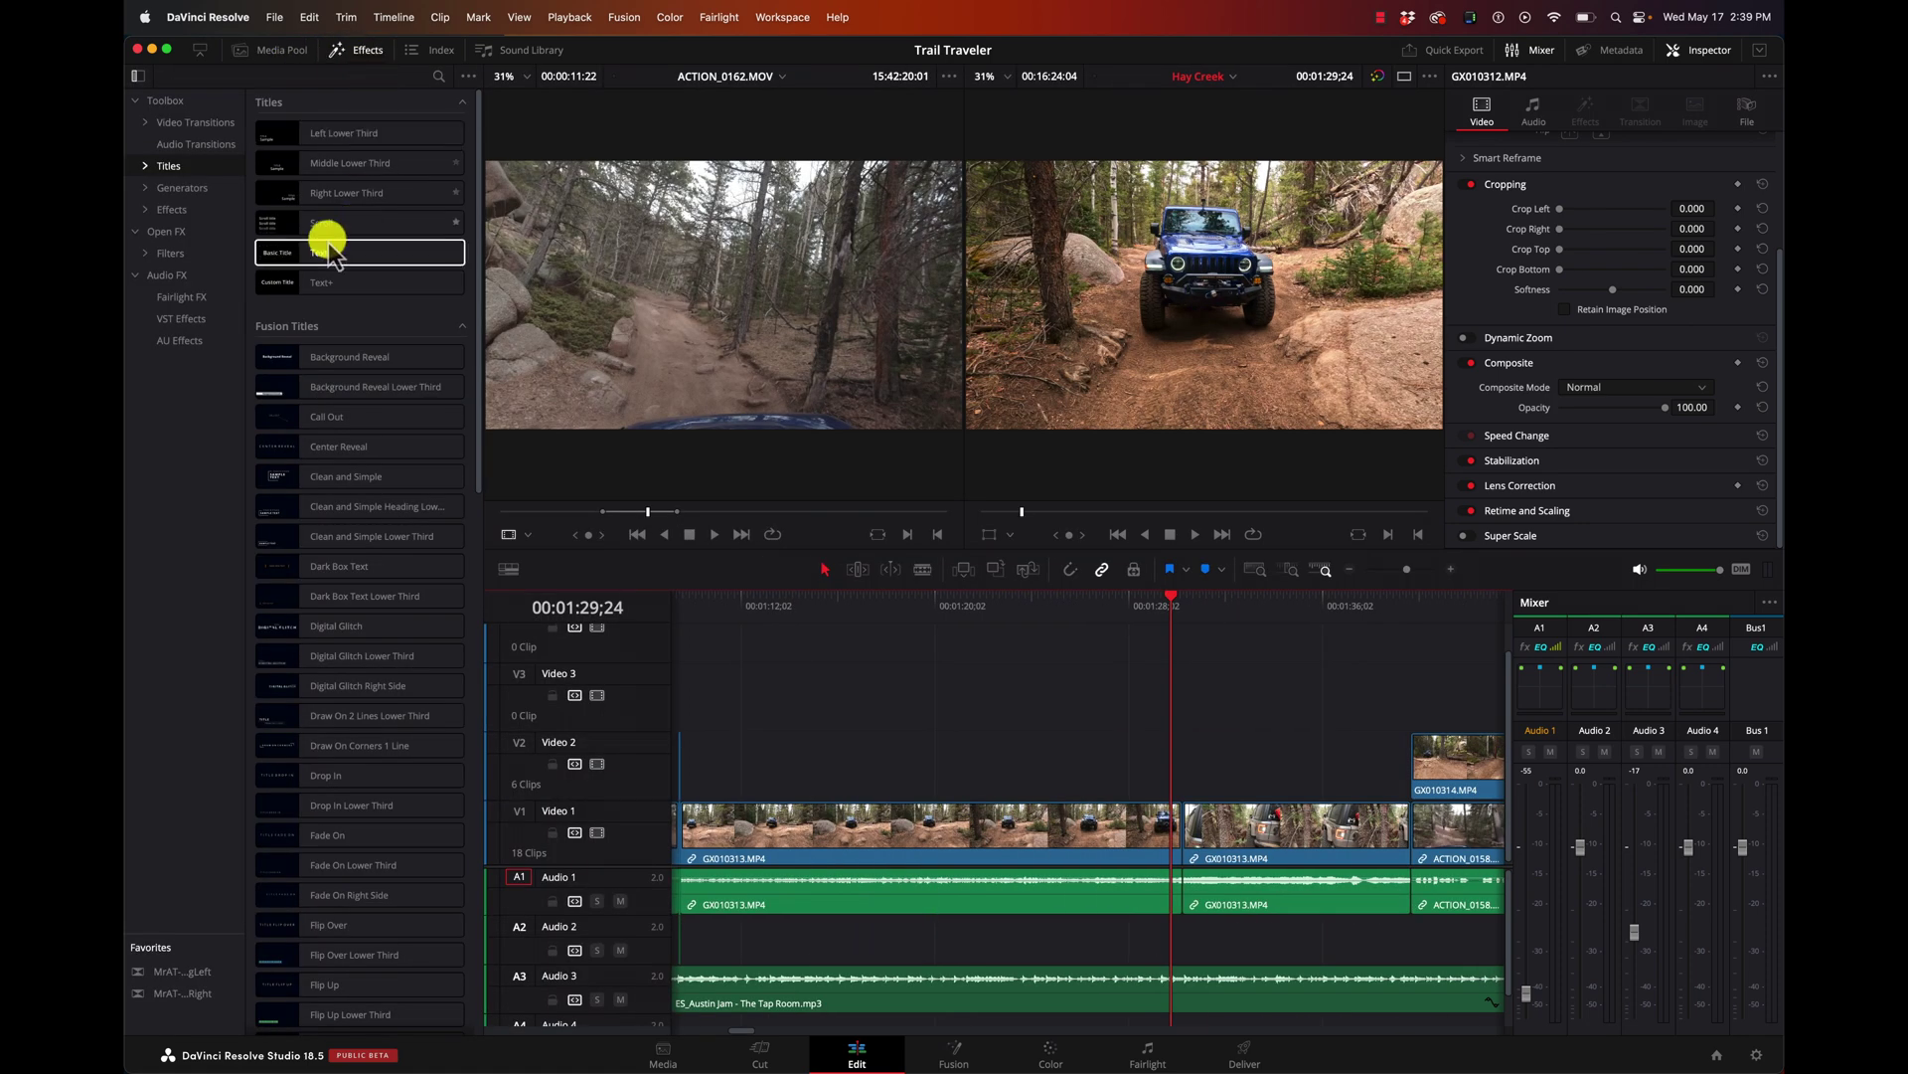
left_click(185, 123)
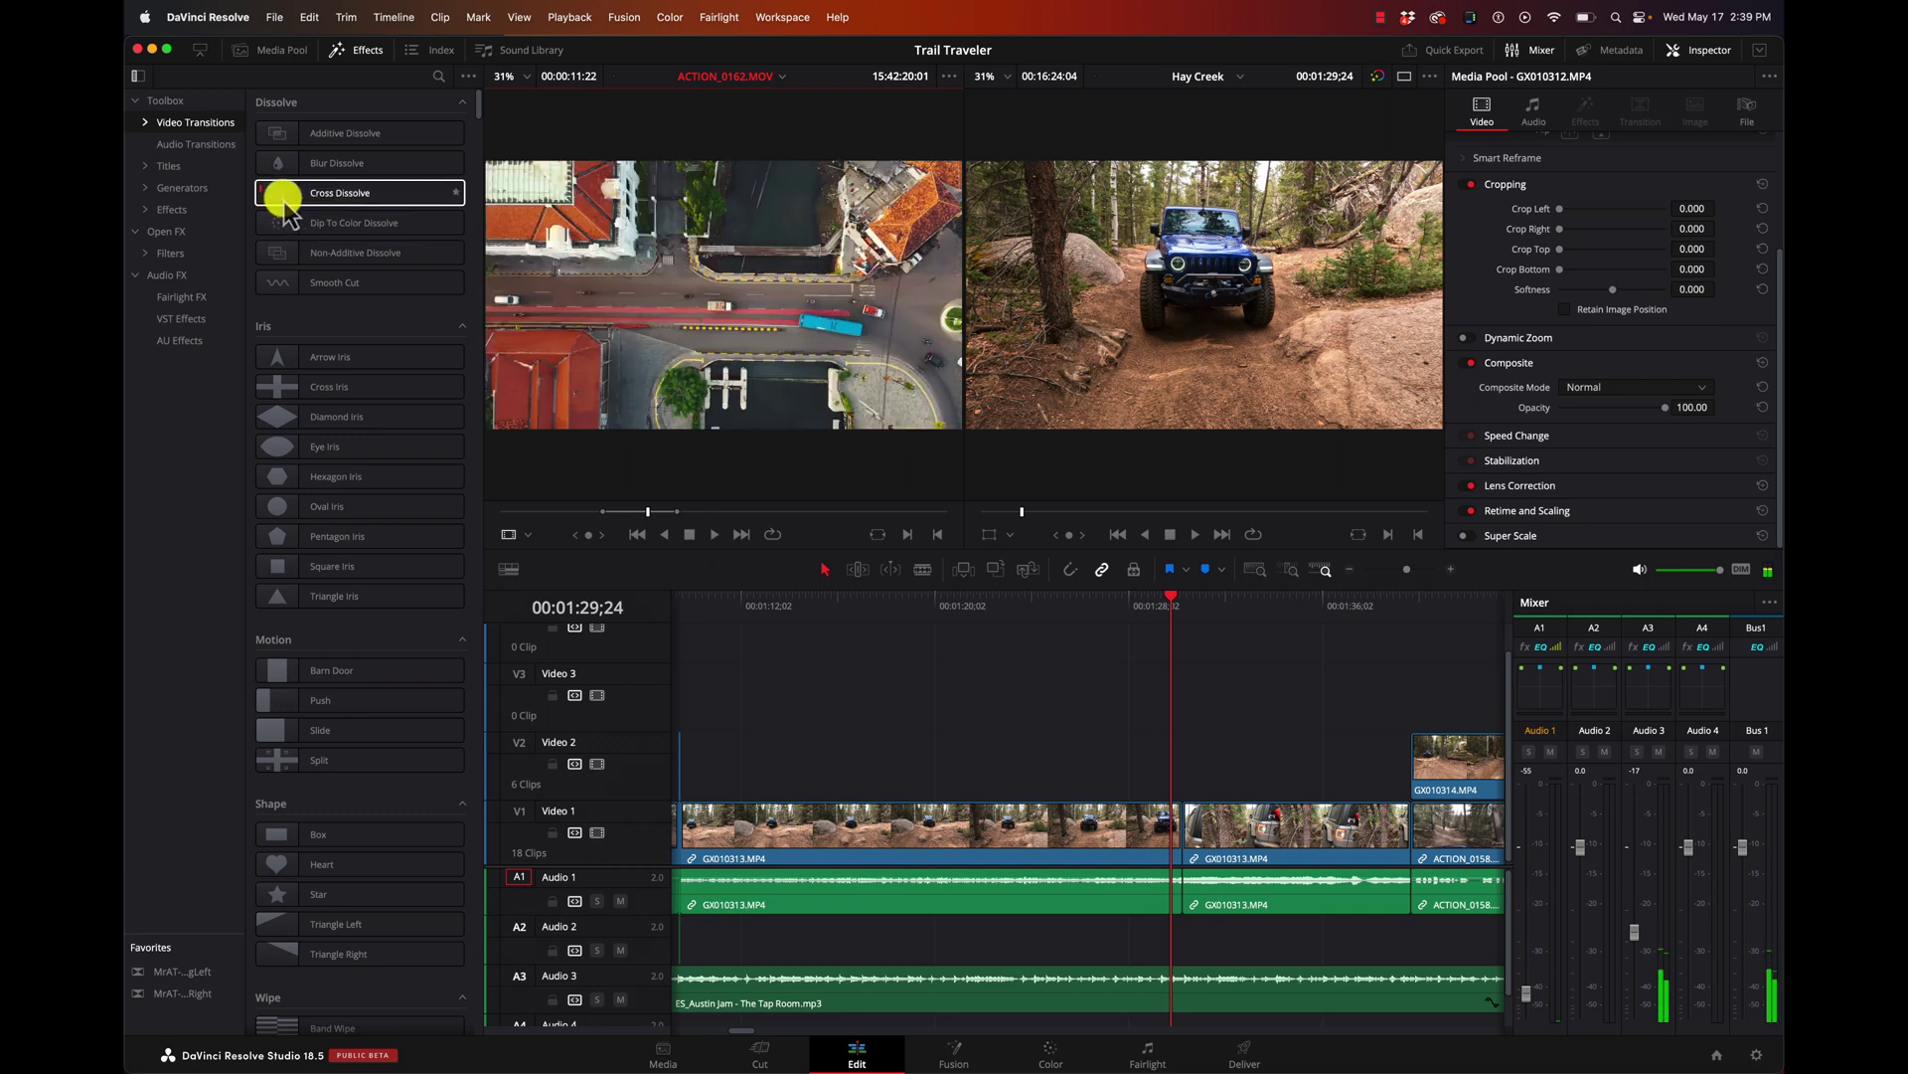
left_click_drag(285, 199, 1193, 840)
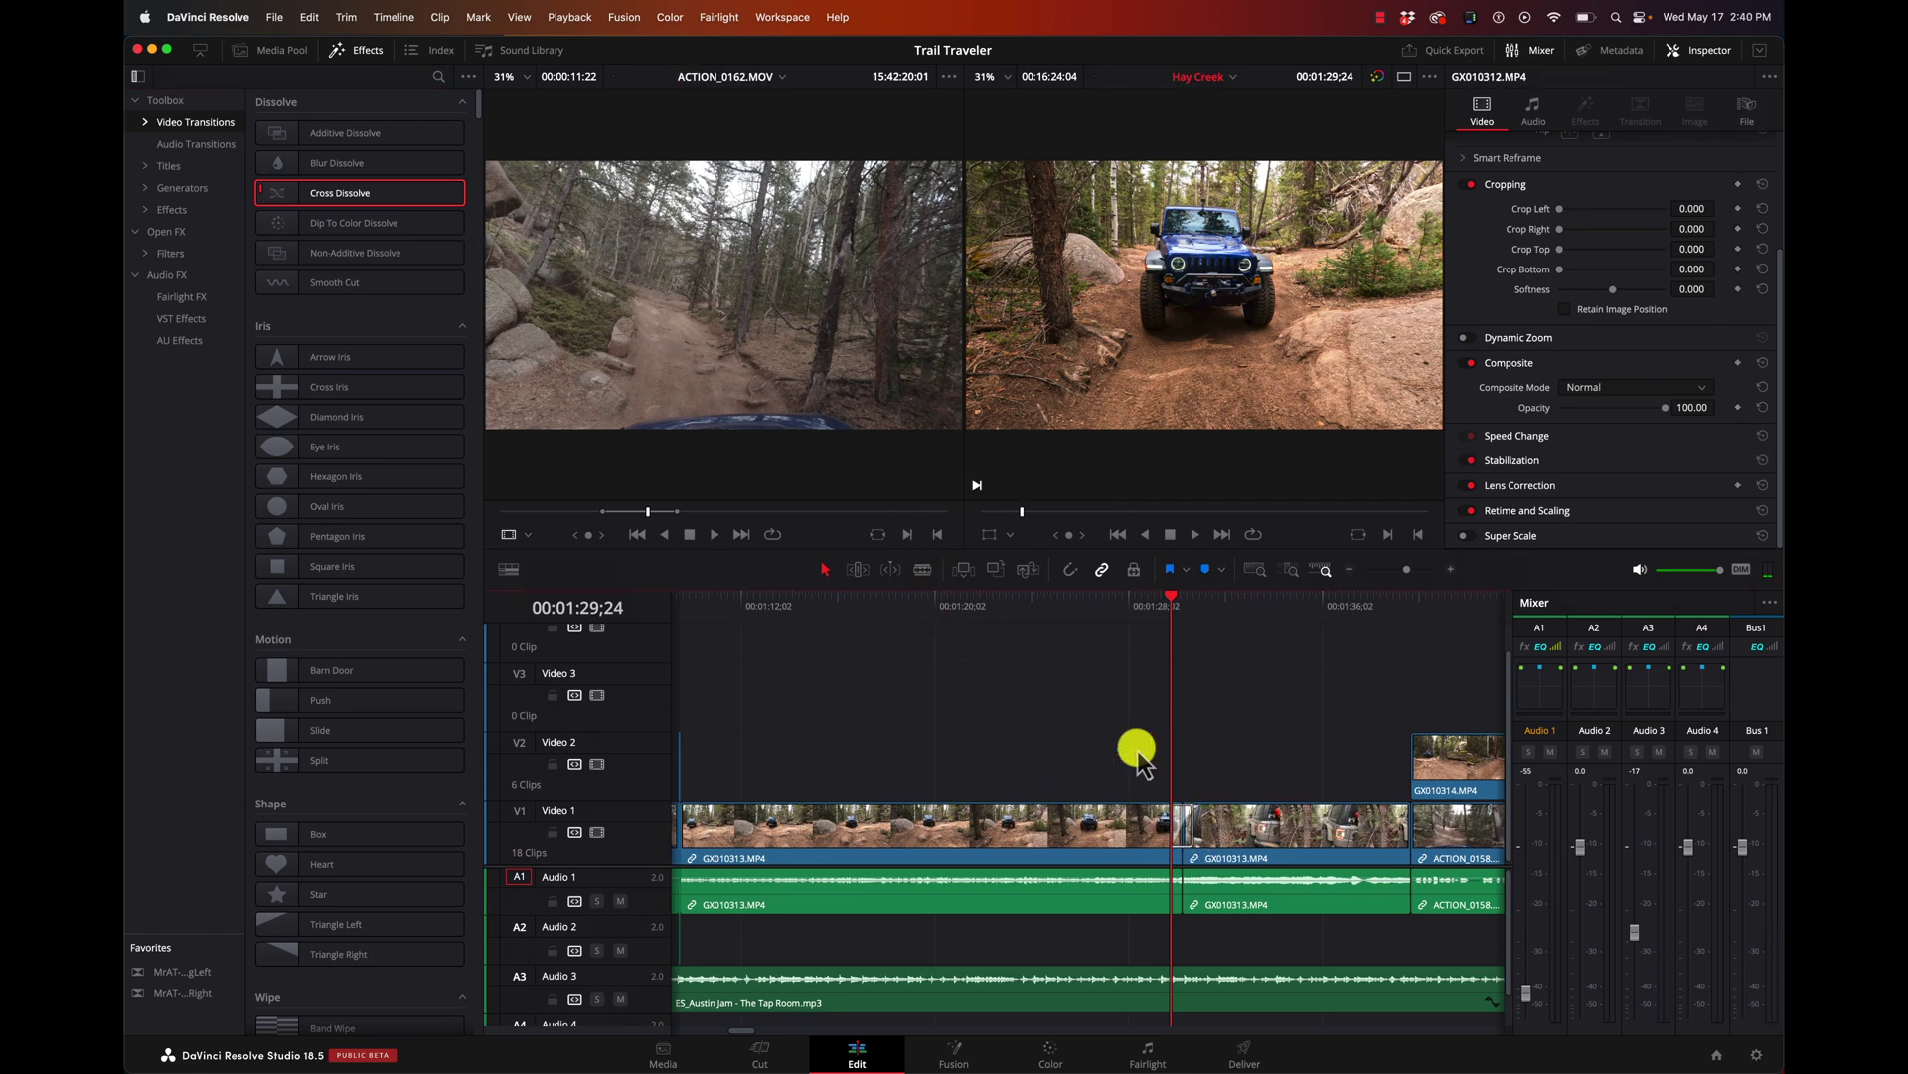
left_click(1135, 600)
key("space")
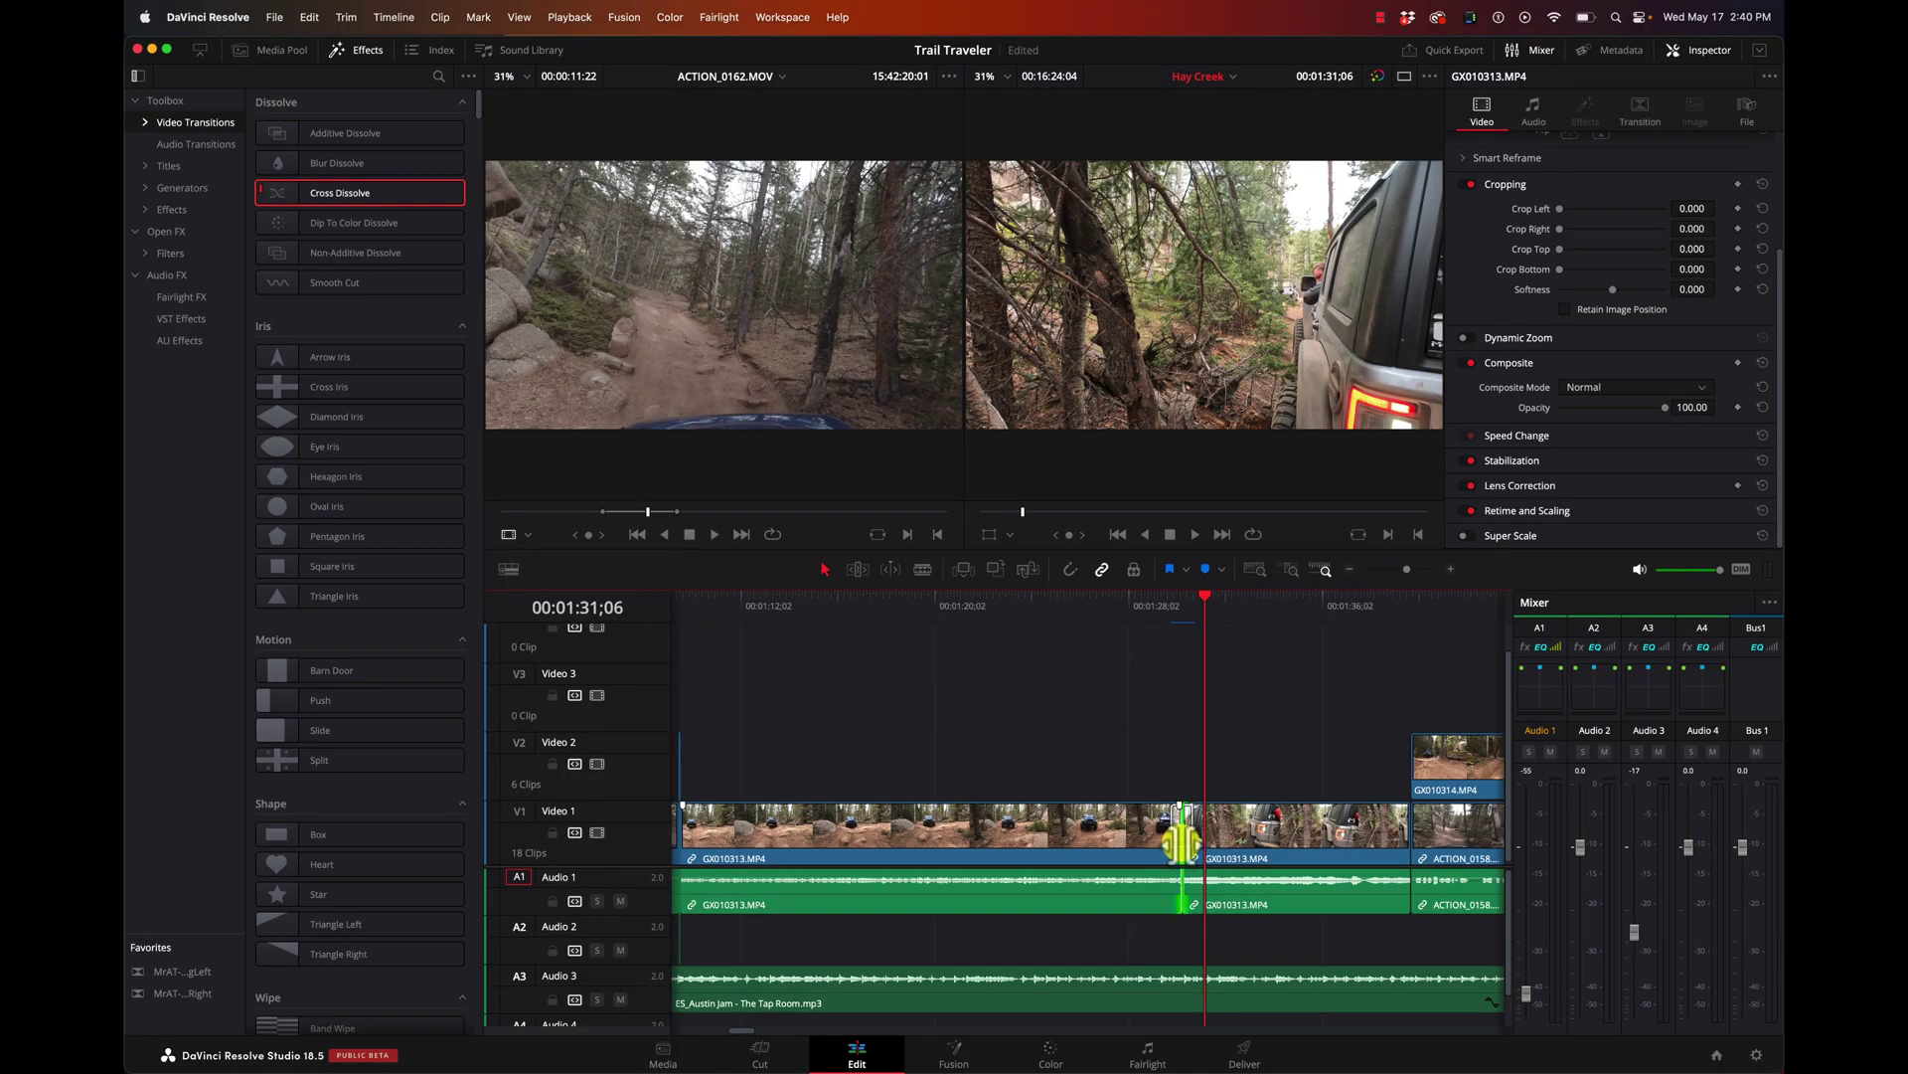
scroll(311, 695, "down", 10)
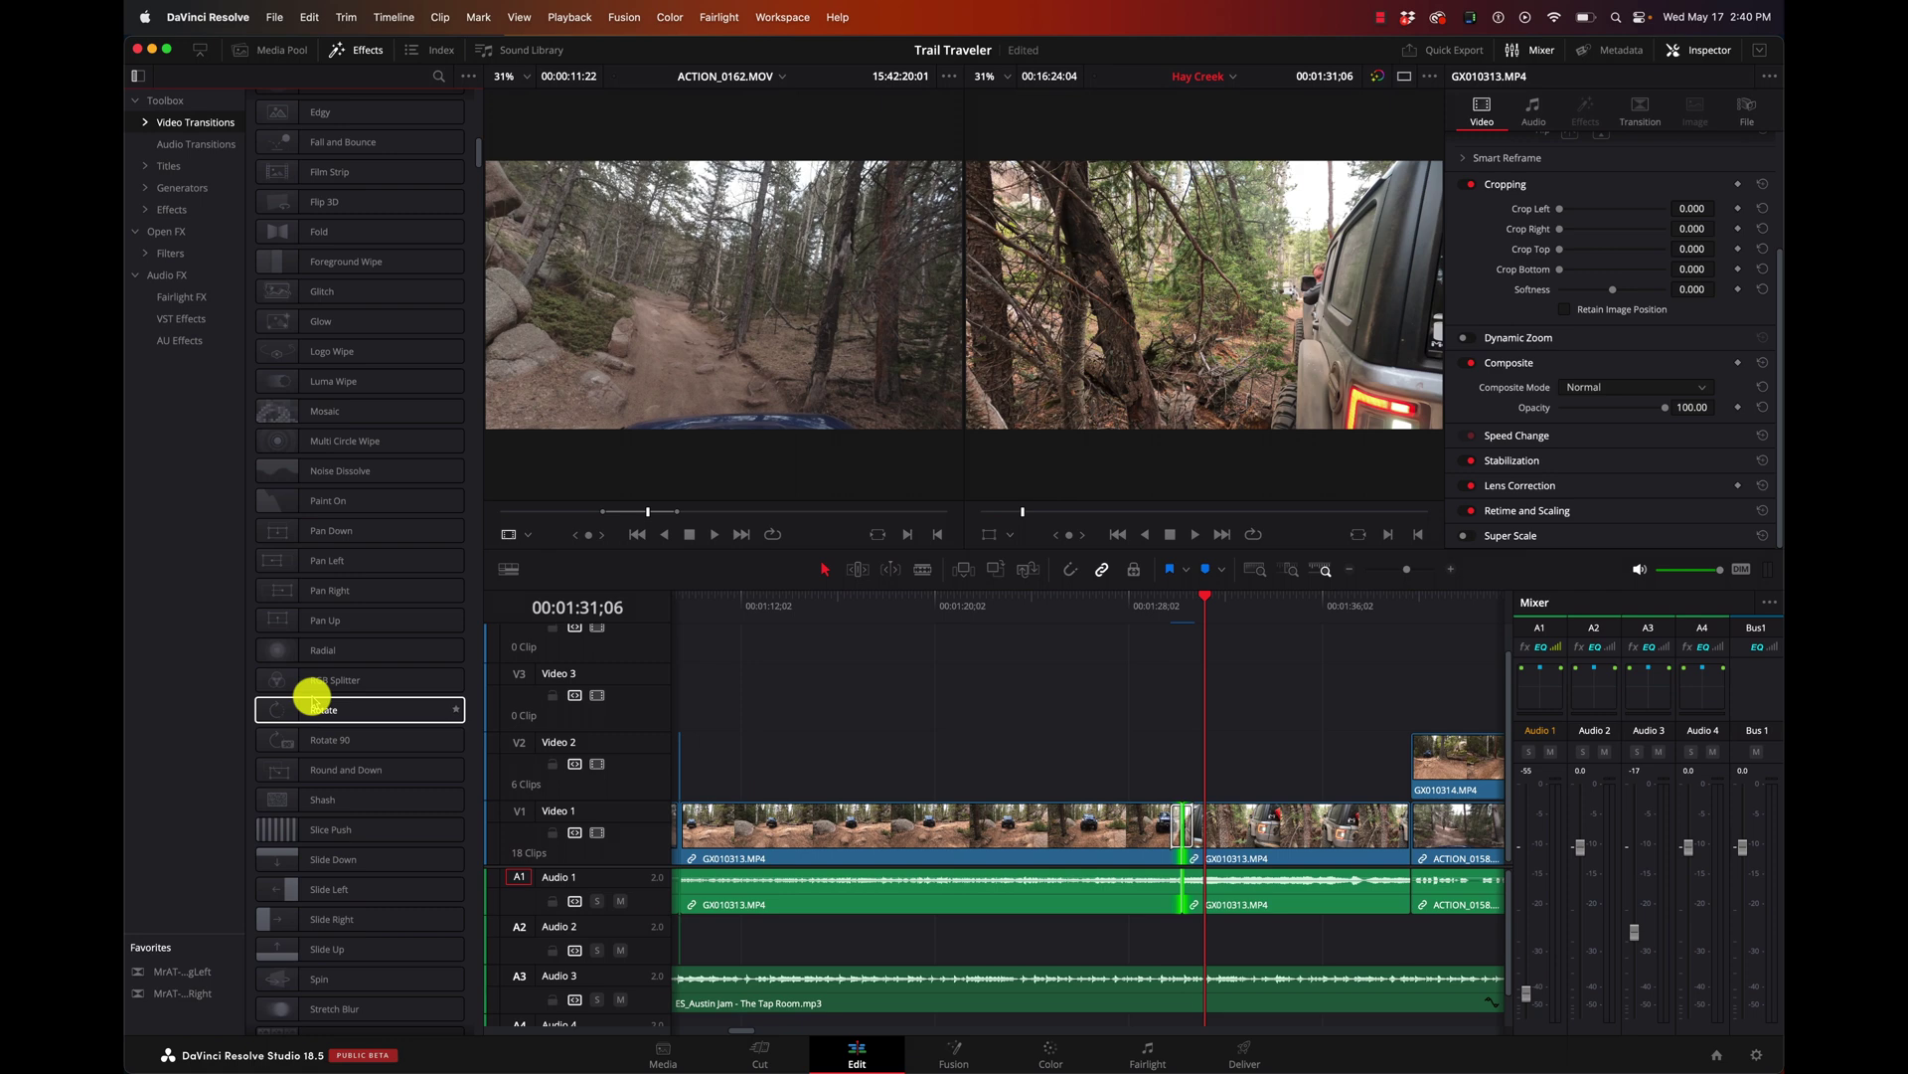
scroll(311, 699, "up", 10)
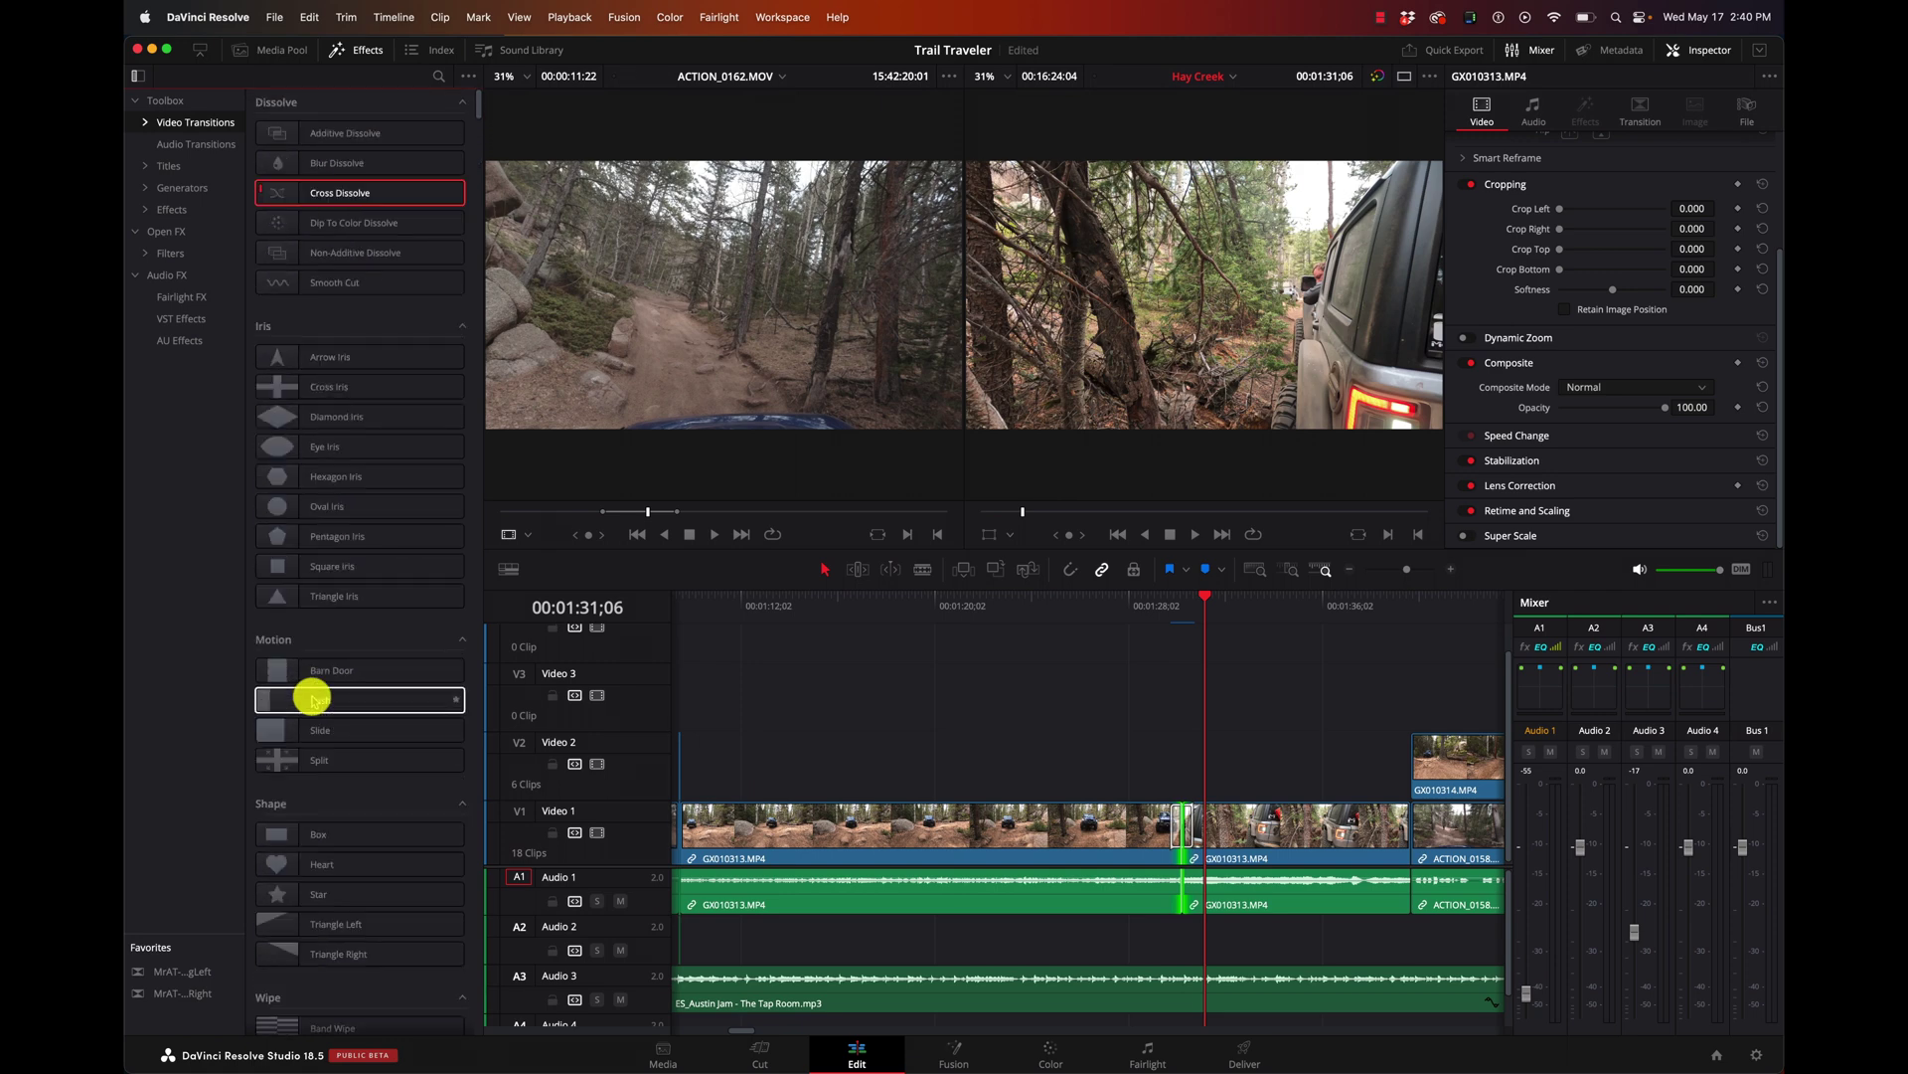
scroll(705, 907, "right", 5)
scroll(704, 906, "left", 3)
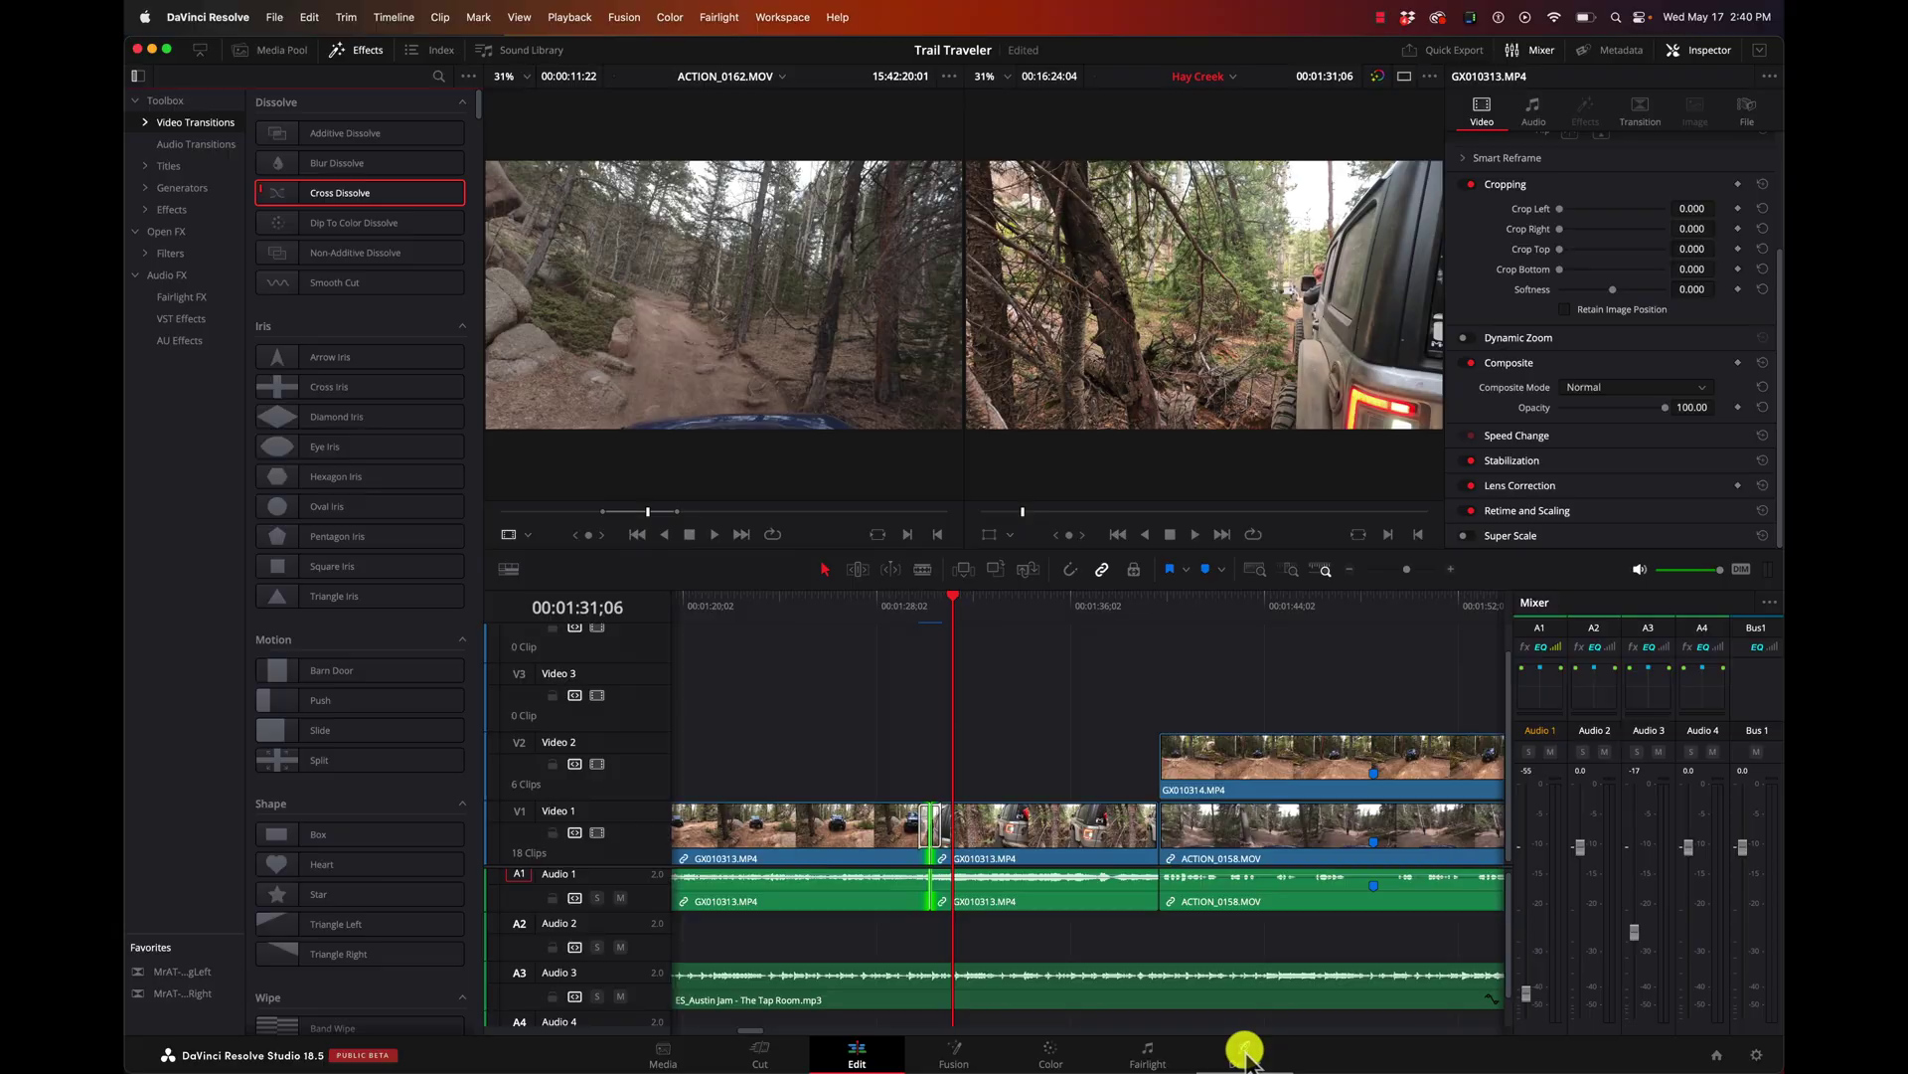
- Set up a YouTube 2160p export named HayCreekExport as MP4 with the H.265 codec and direct upload to YouTube turned off
left_click(1245, 1052)
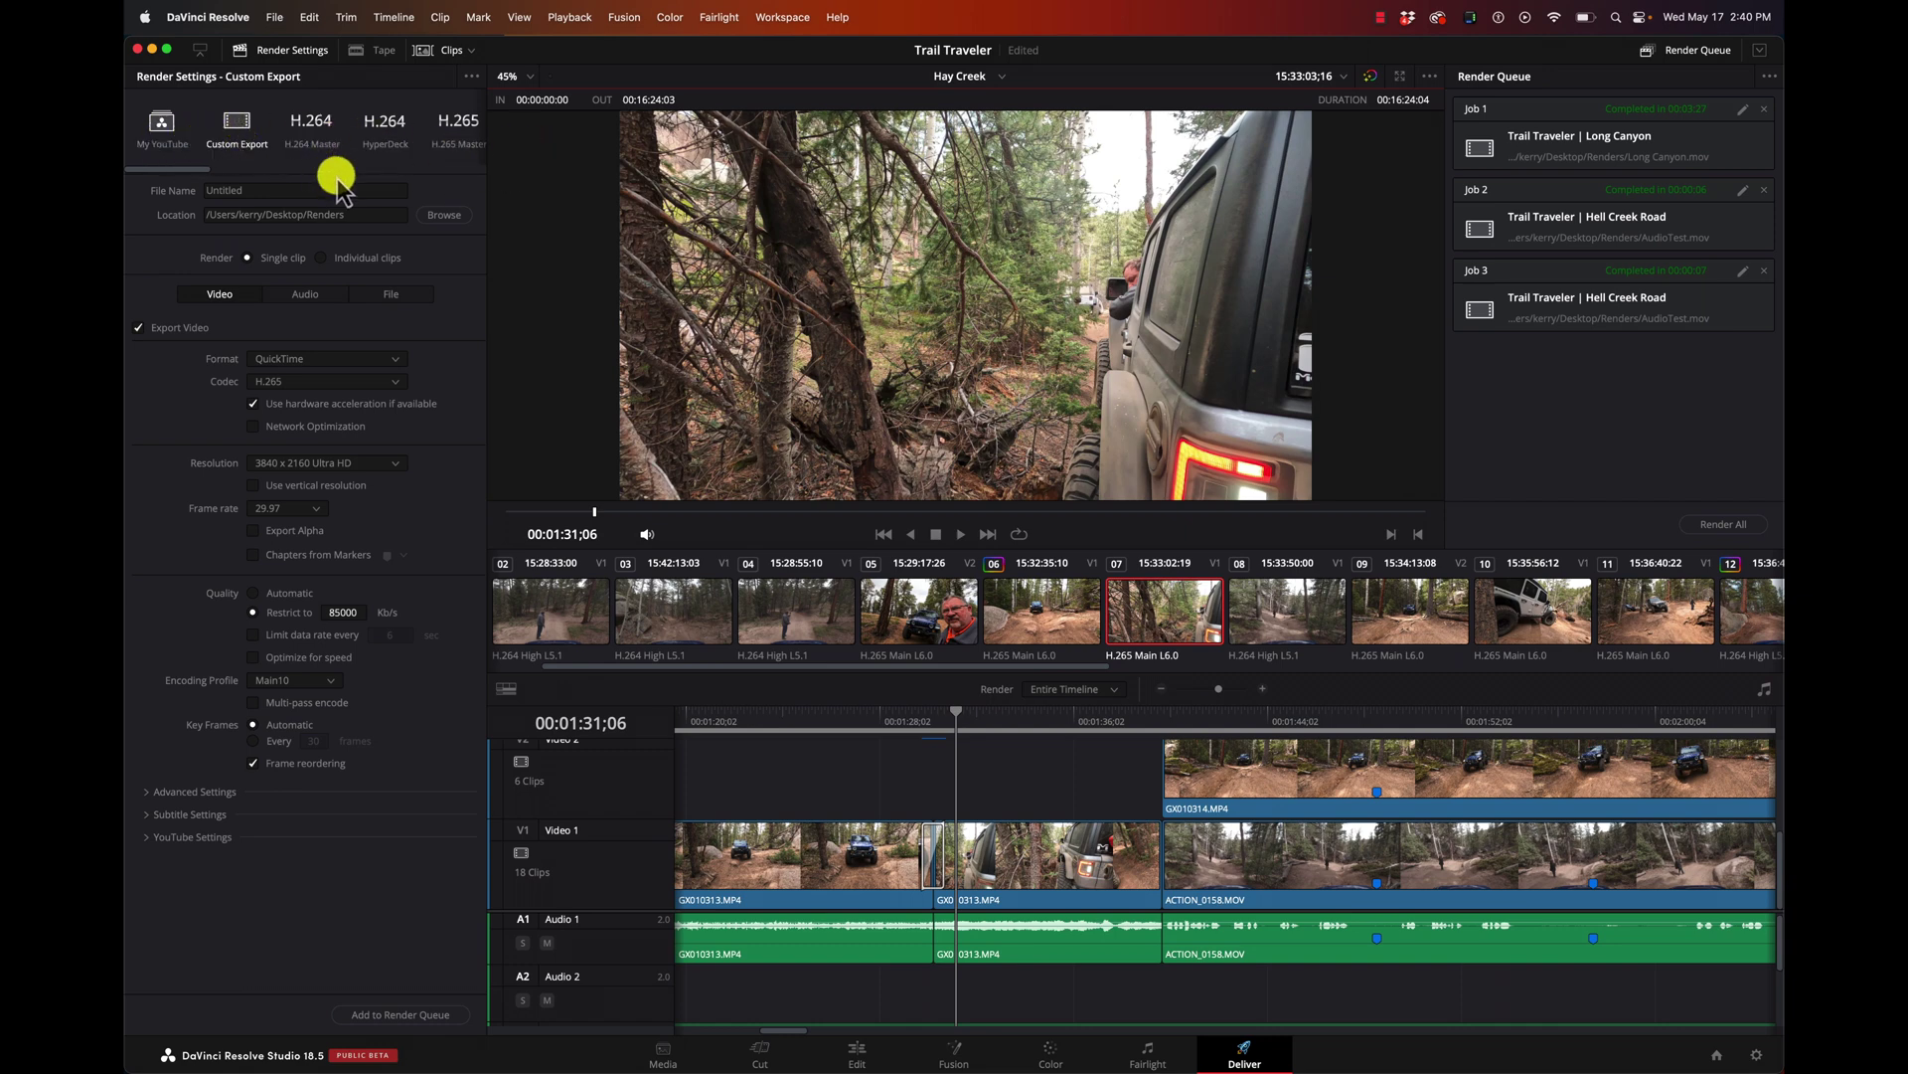
scroll(378, 144, "right", 5)
scroll(396, 137, "right", 1)
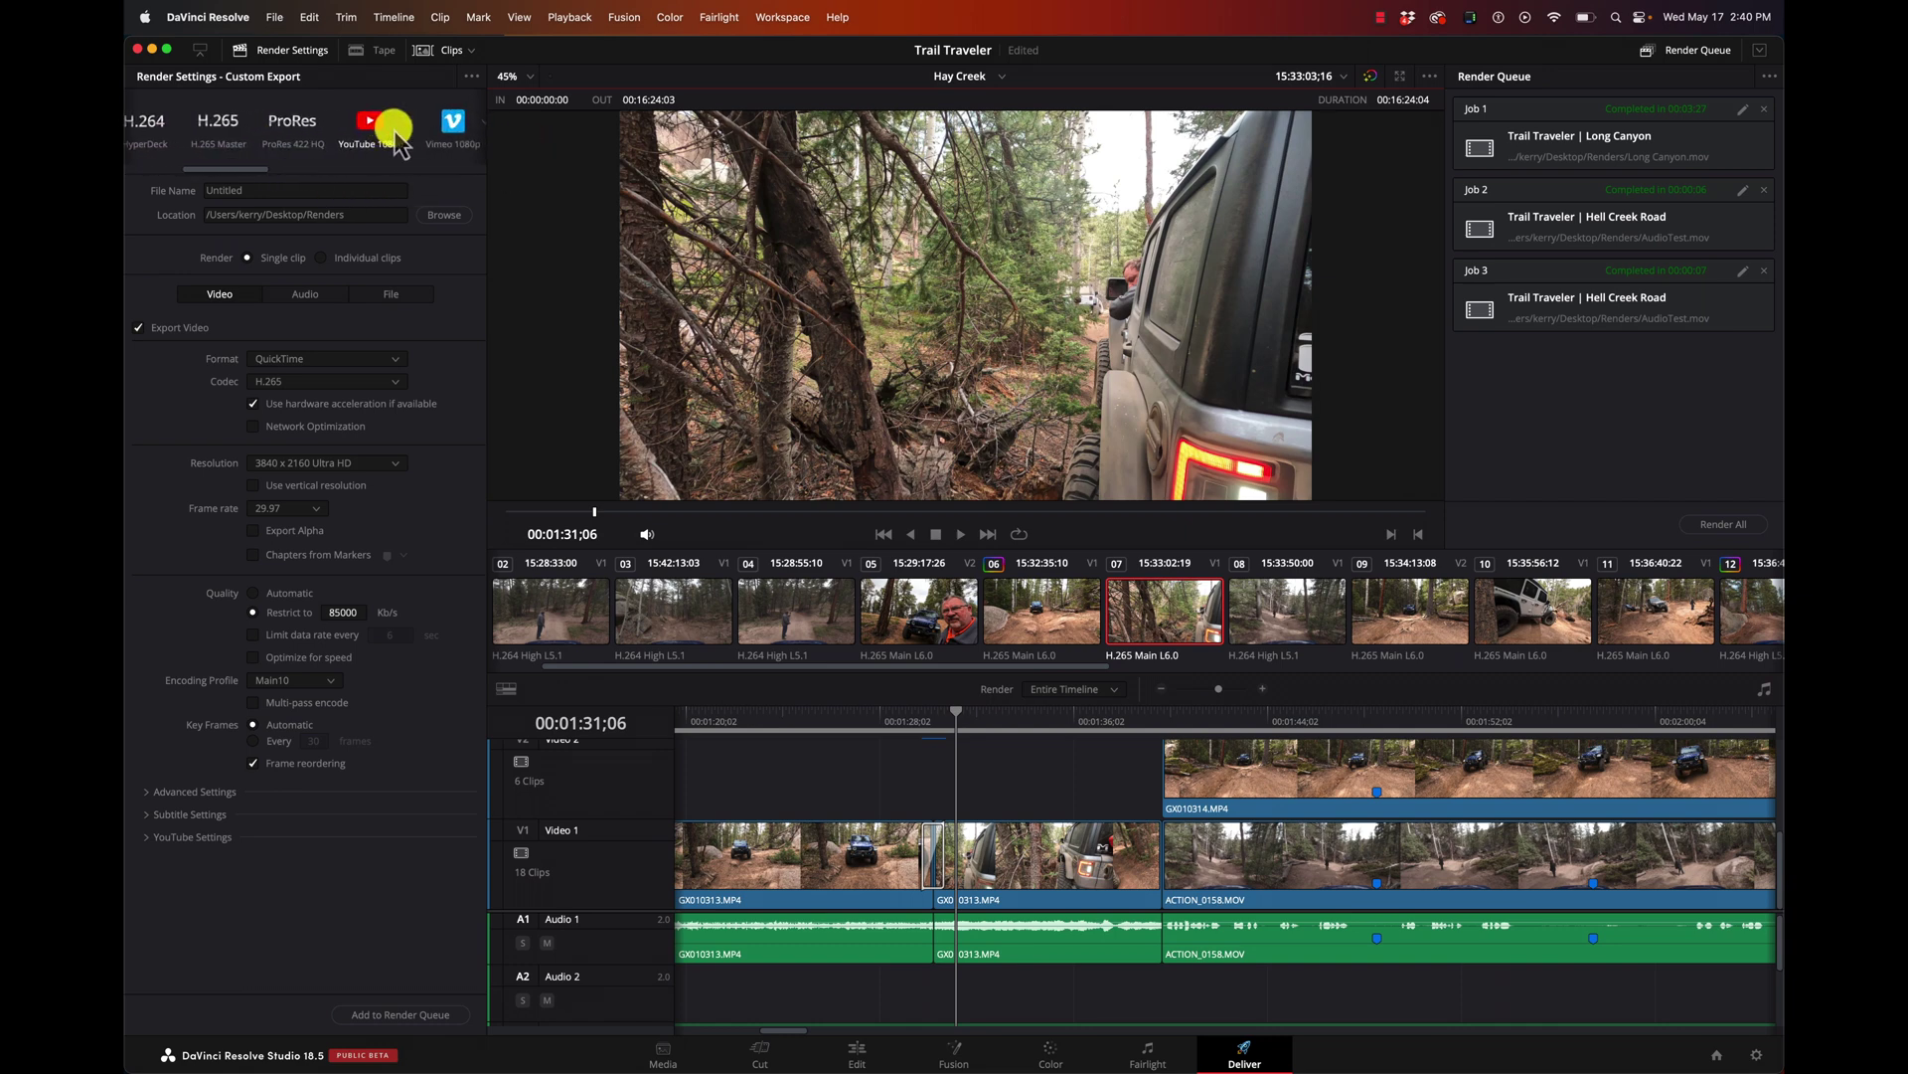
left_click(402, 132)
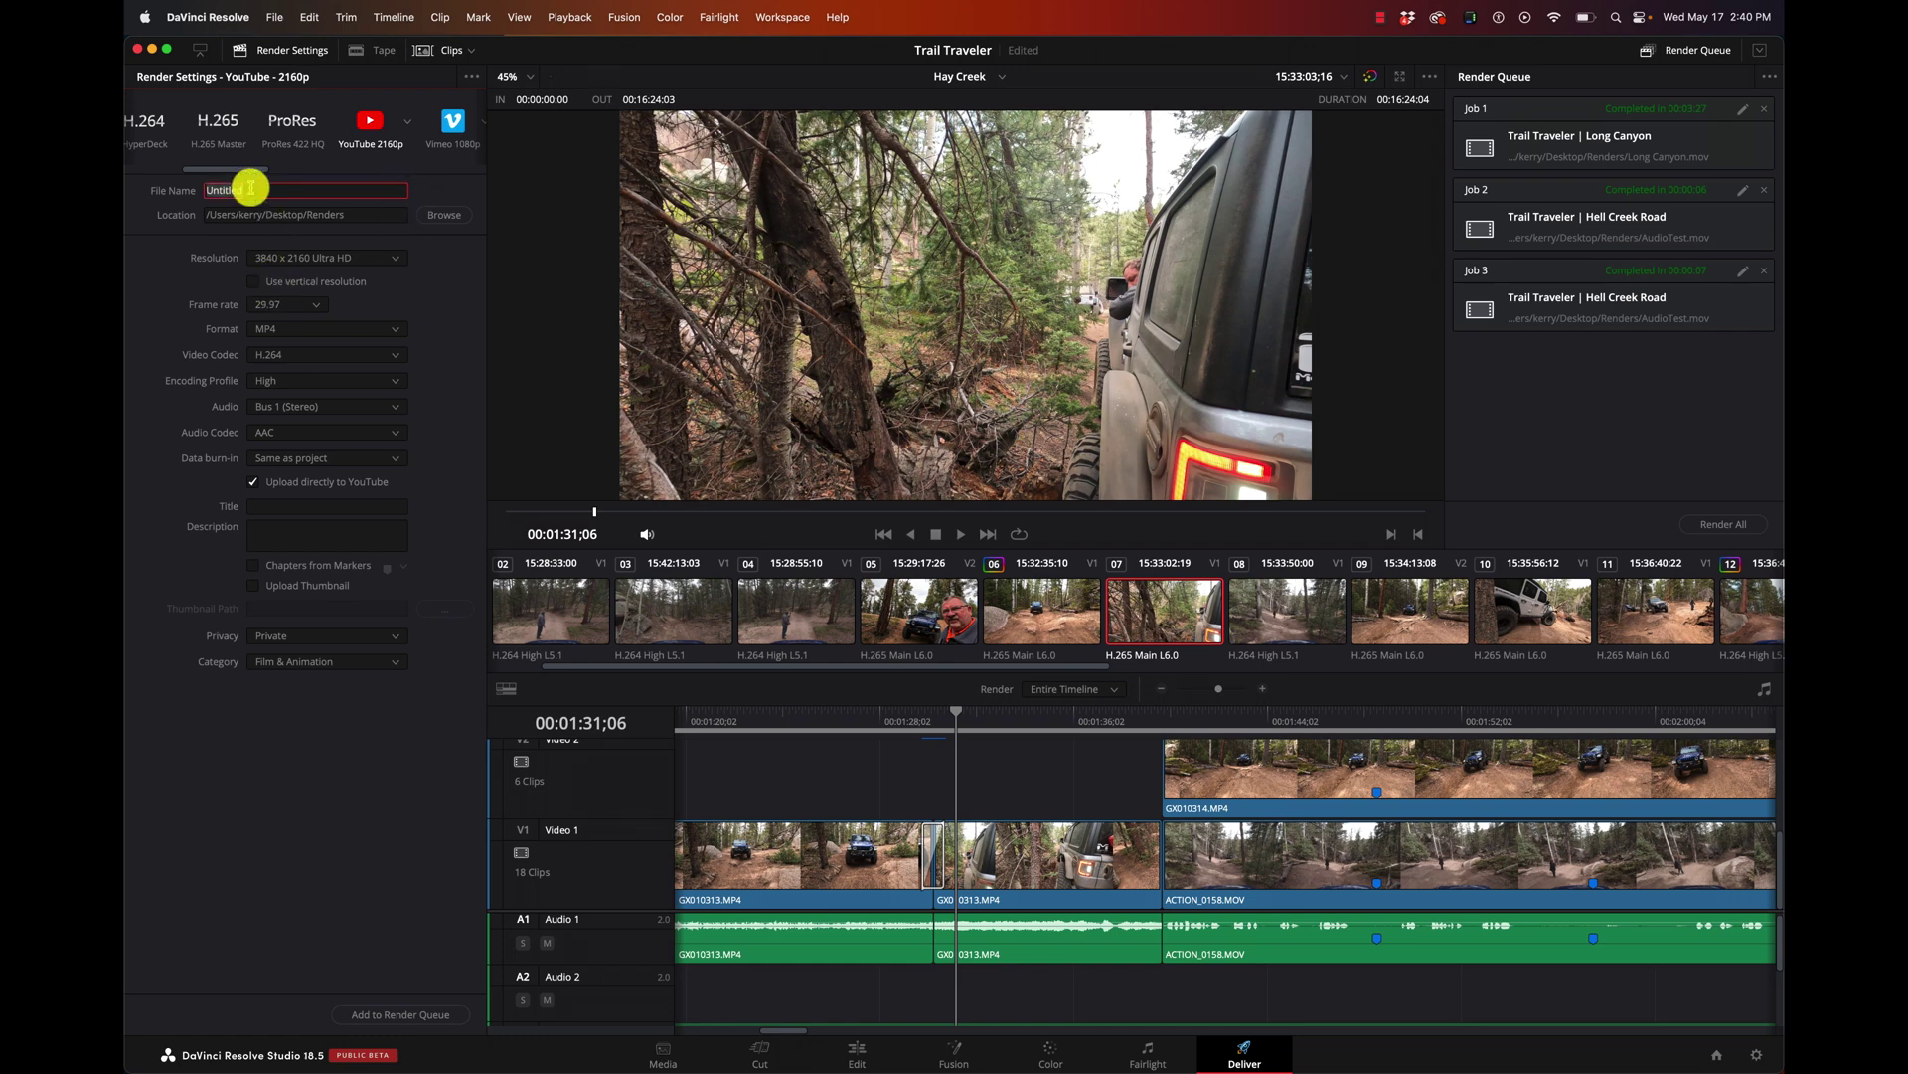
type("HayCreekExport")
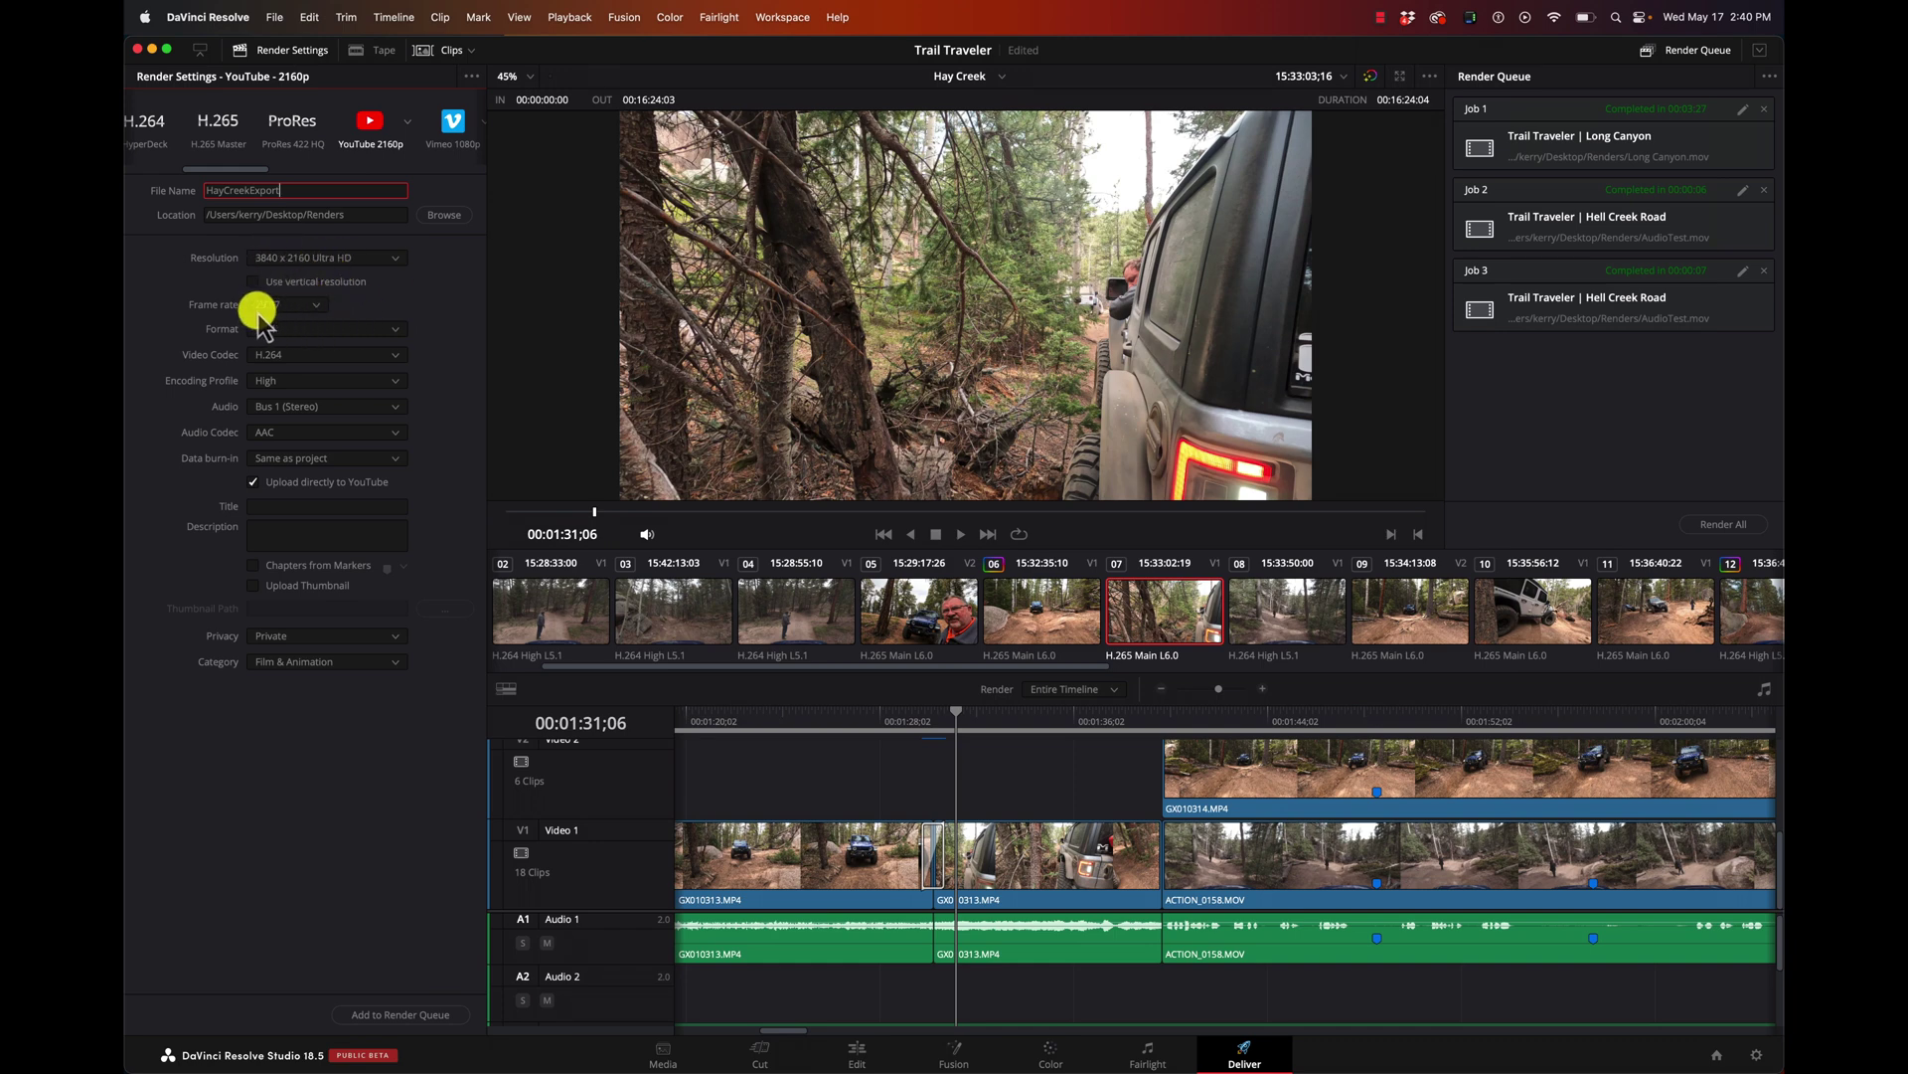
left_click(296, 334)
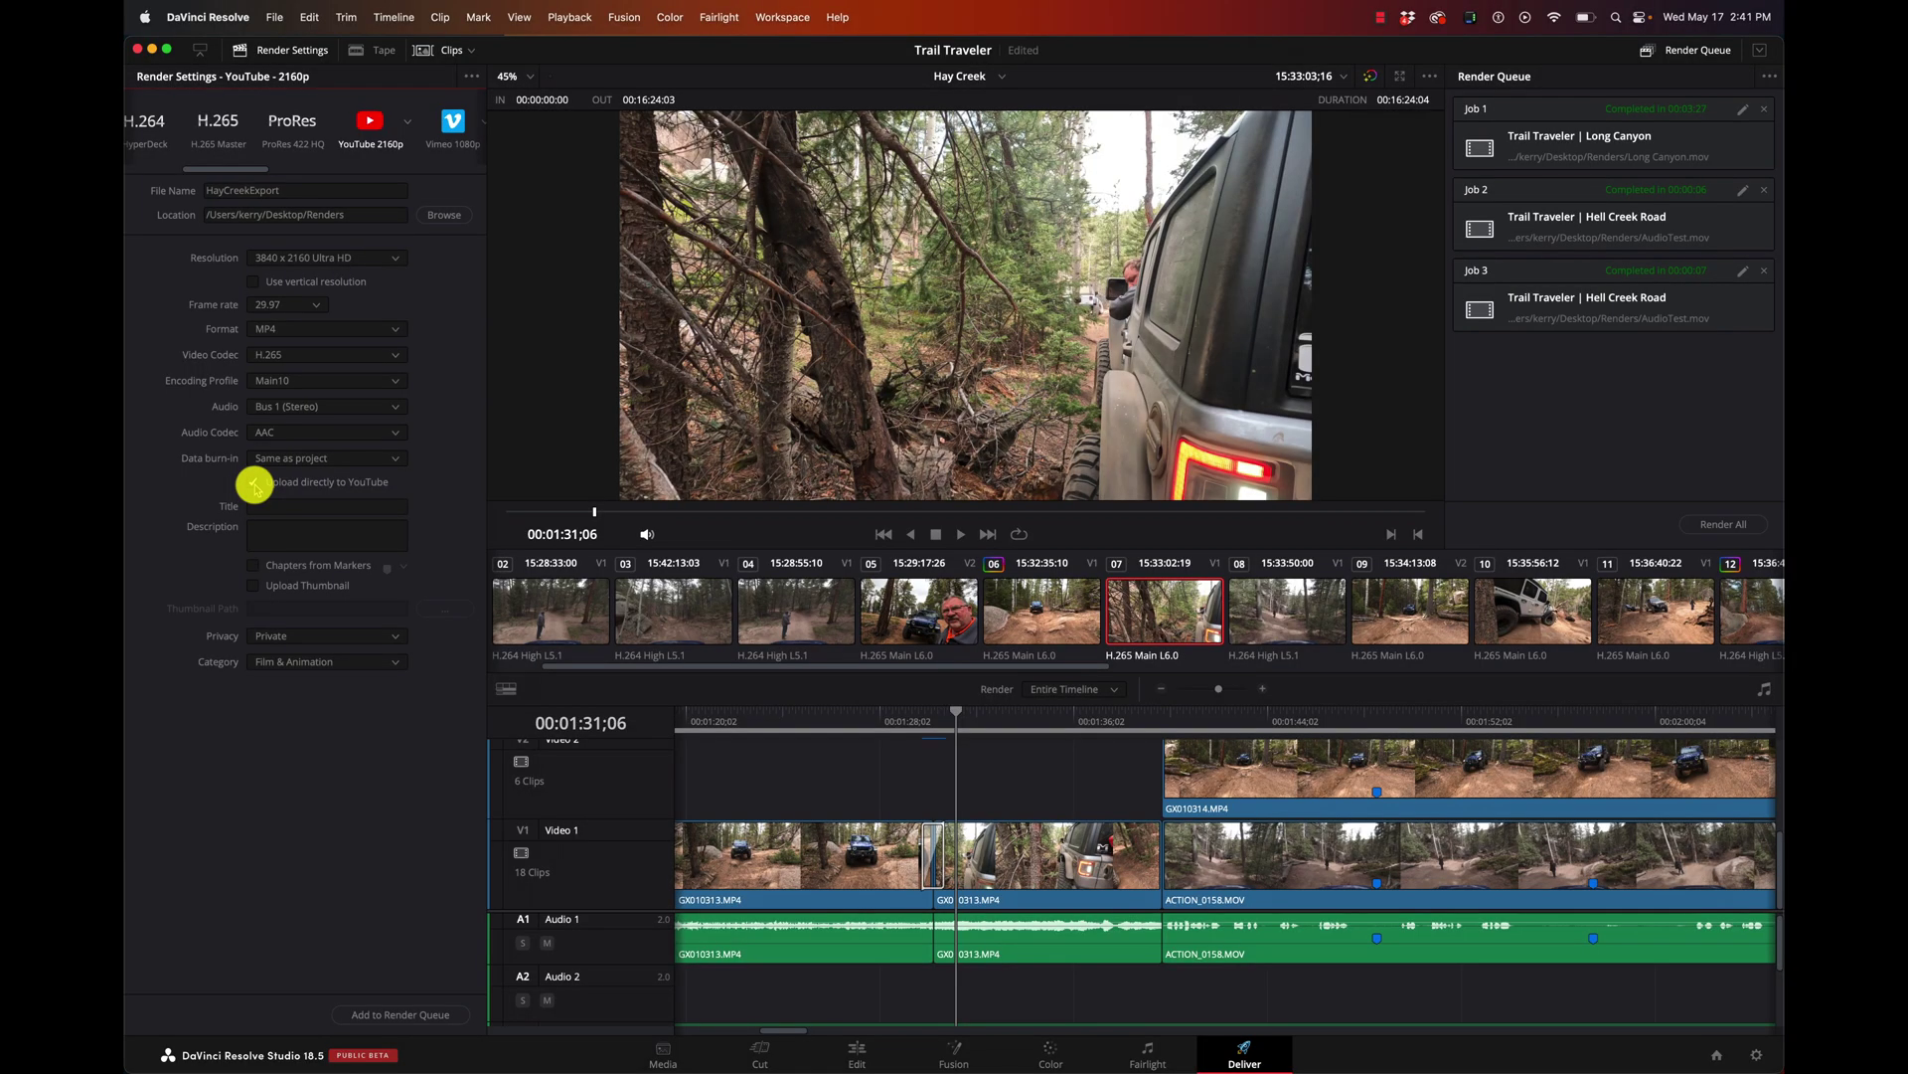
left_click(253, 483)
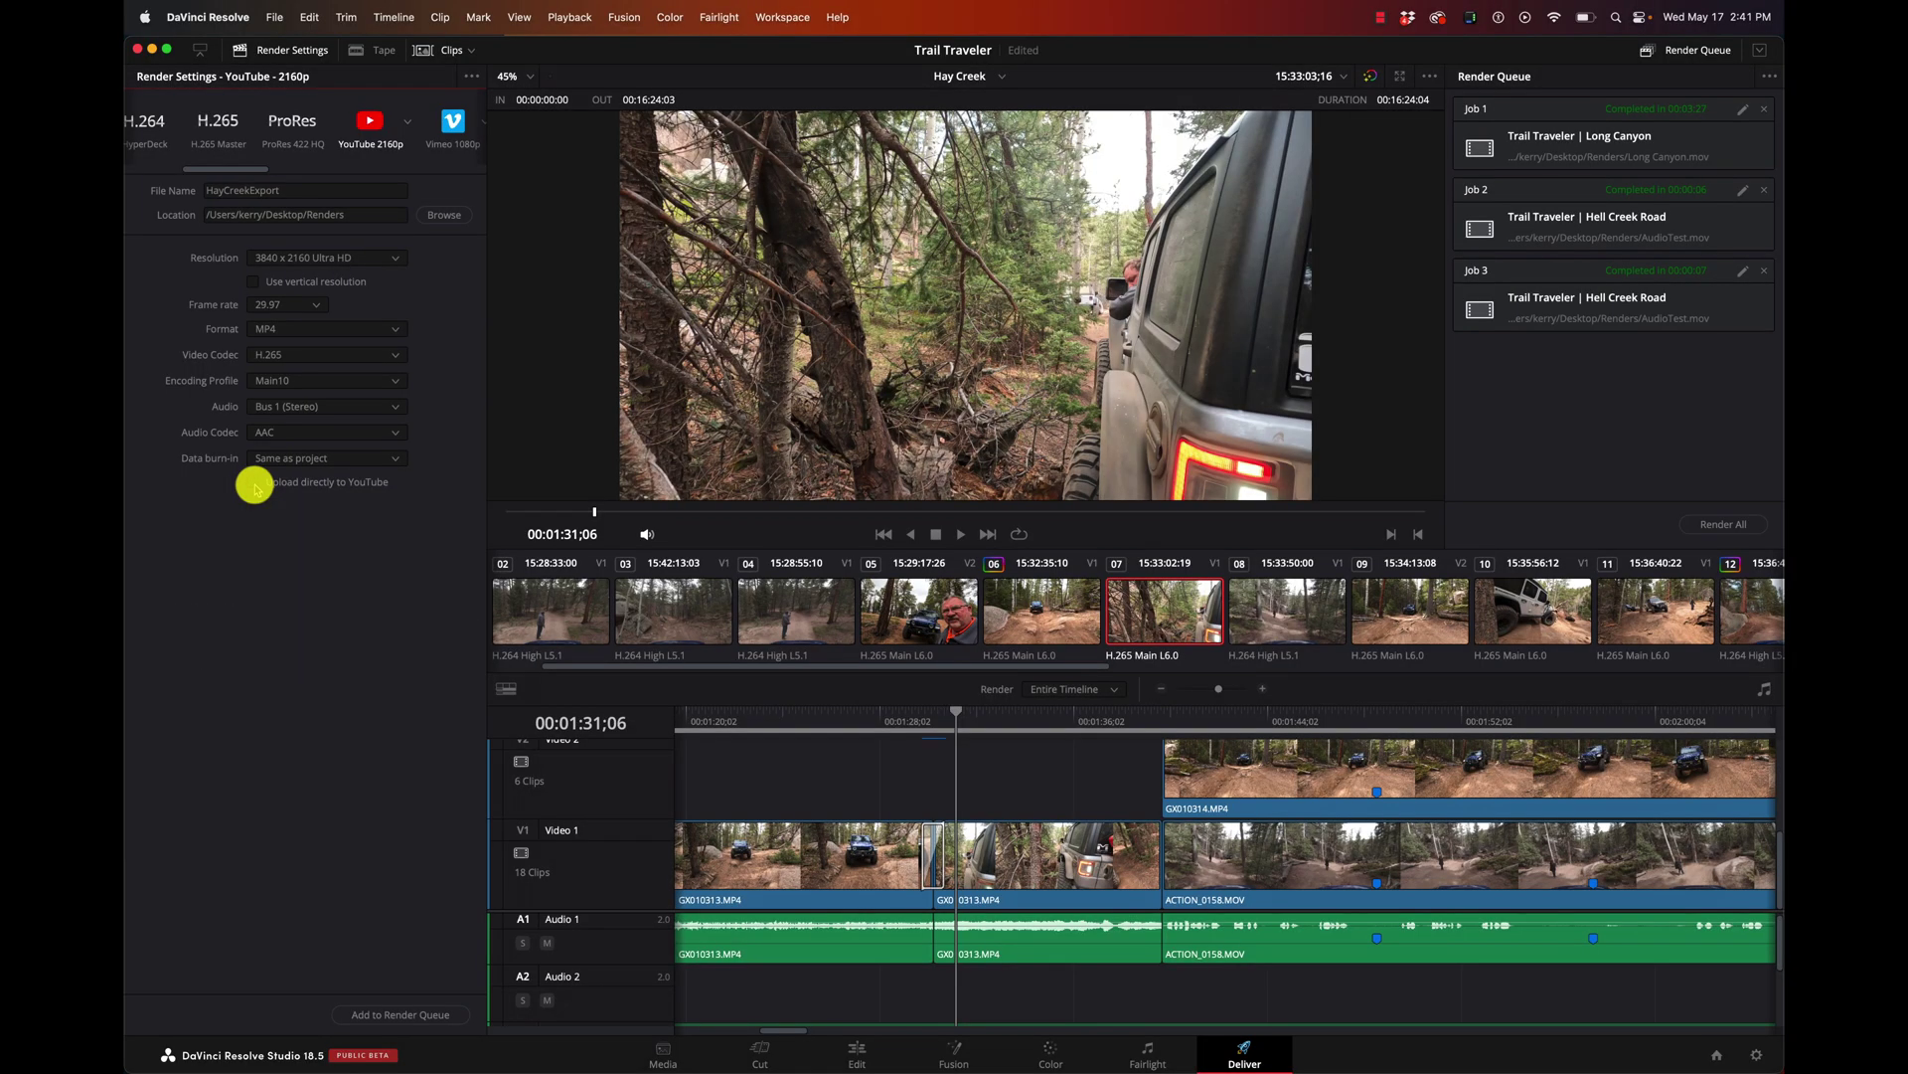
- Add the Hay Creek export to the render queue and start rendering that job
left_click(416, 1014)
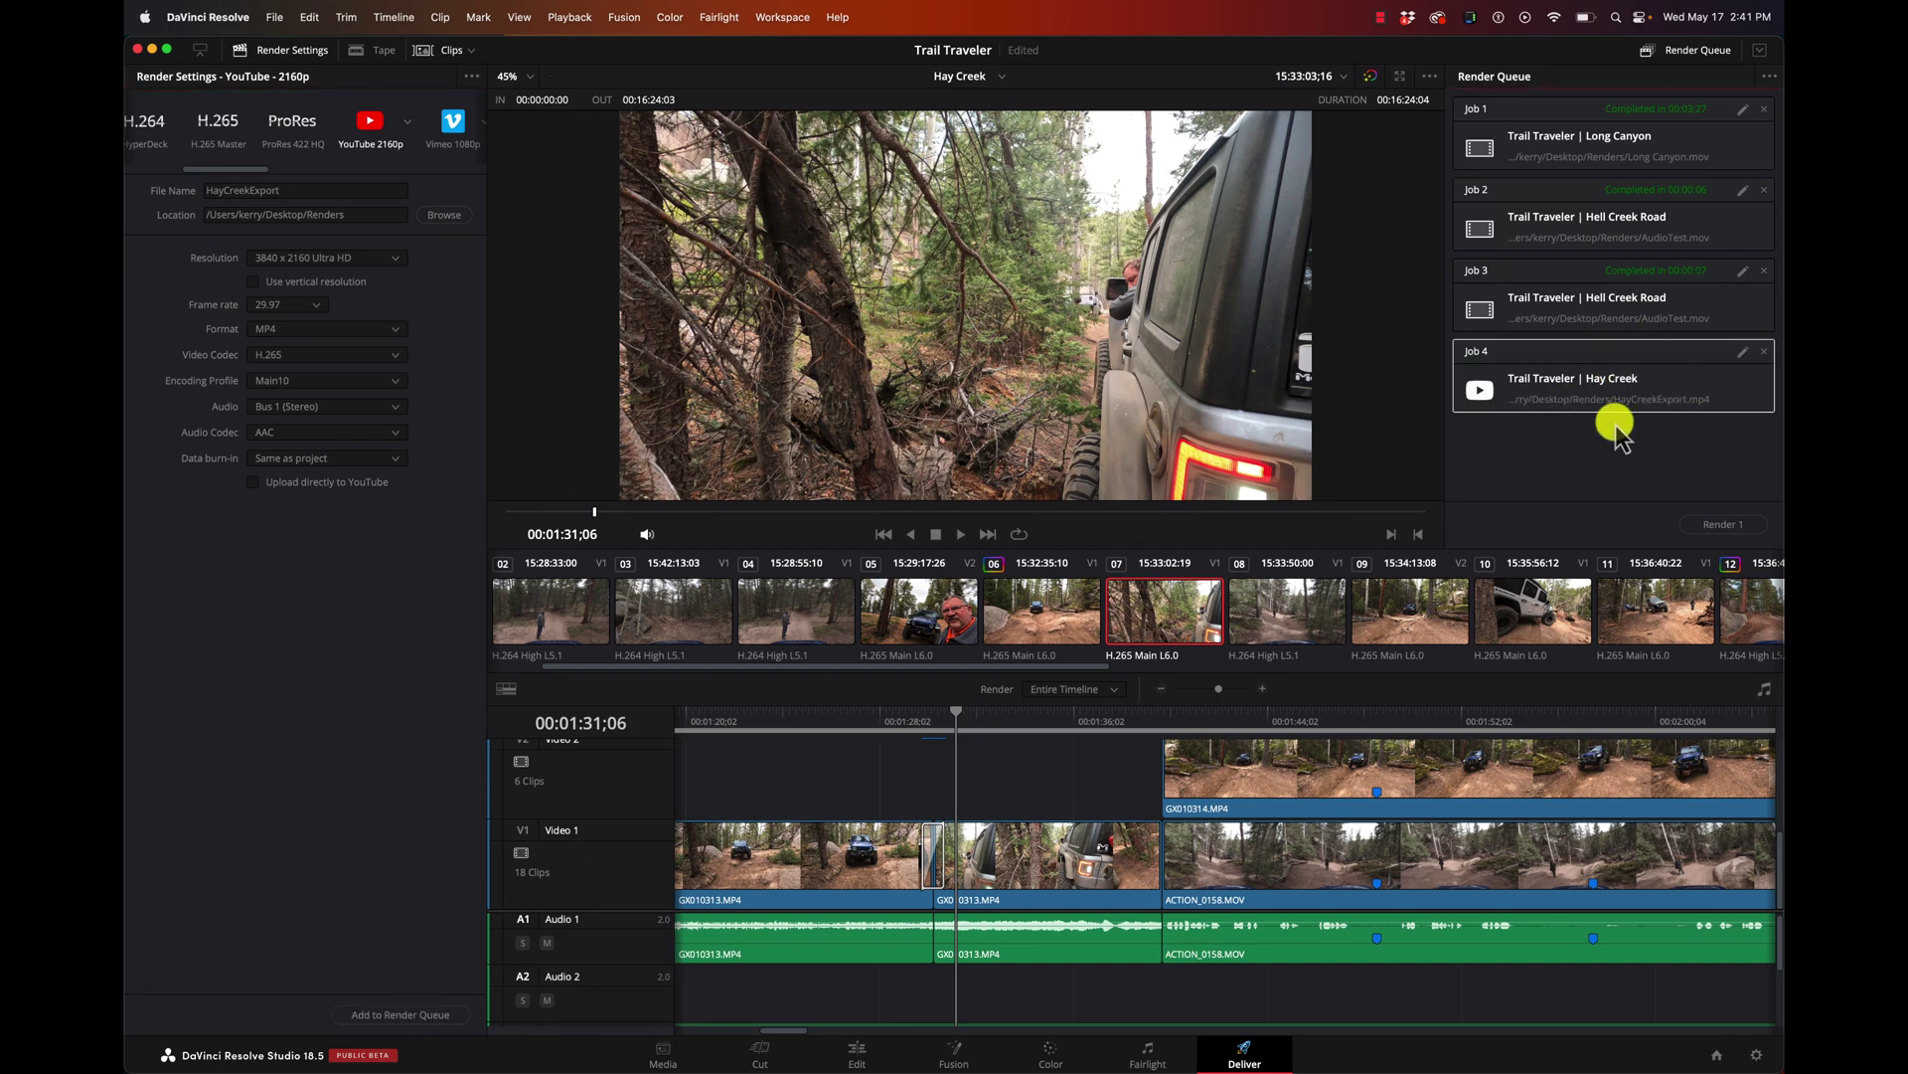
left_click(1729, 525)
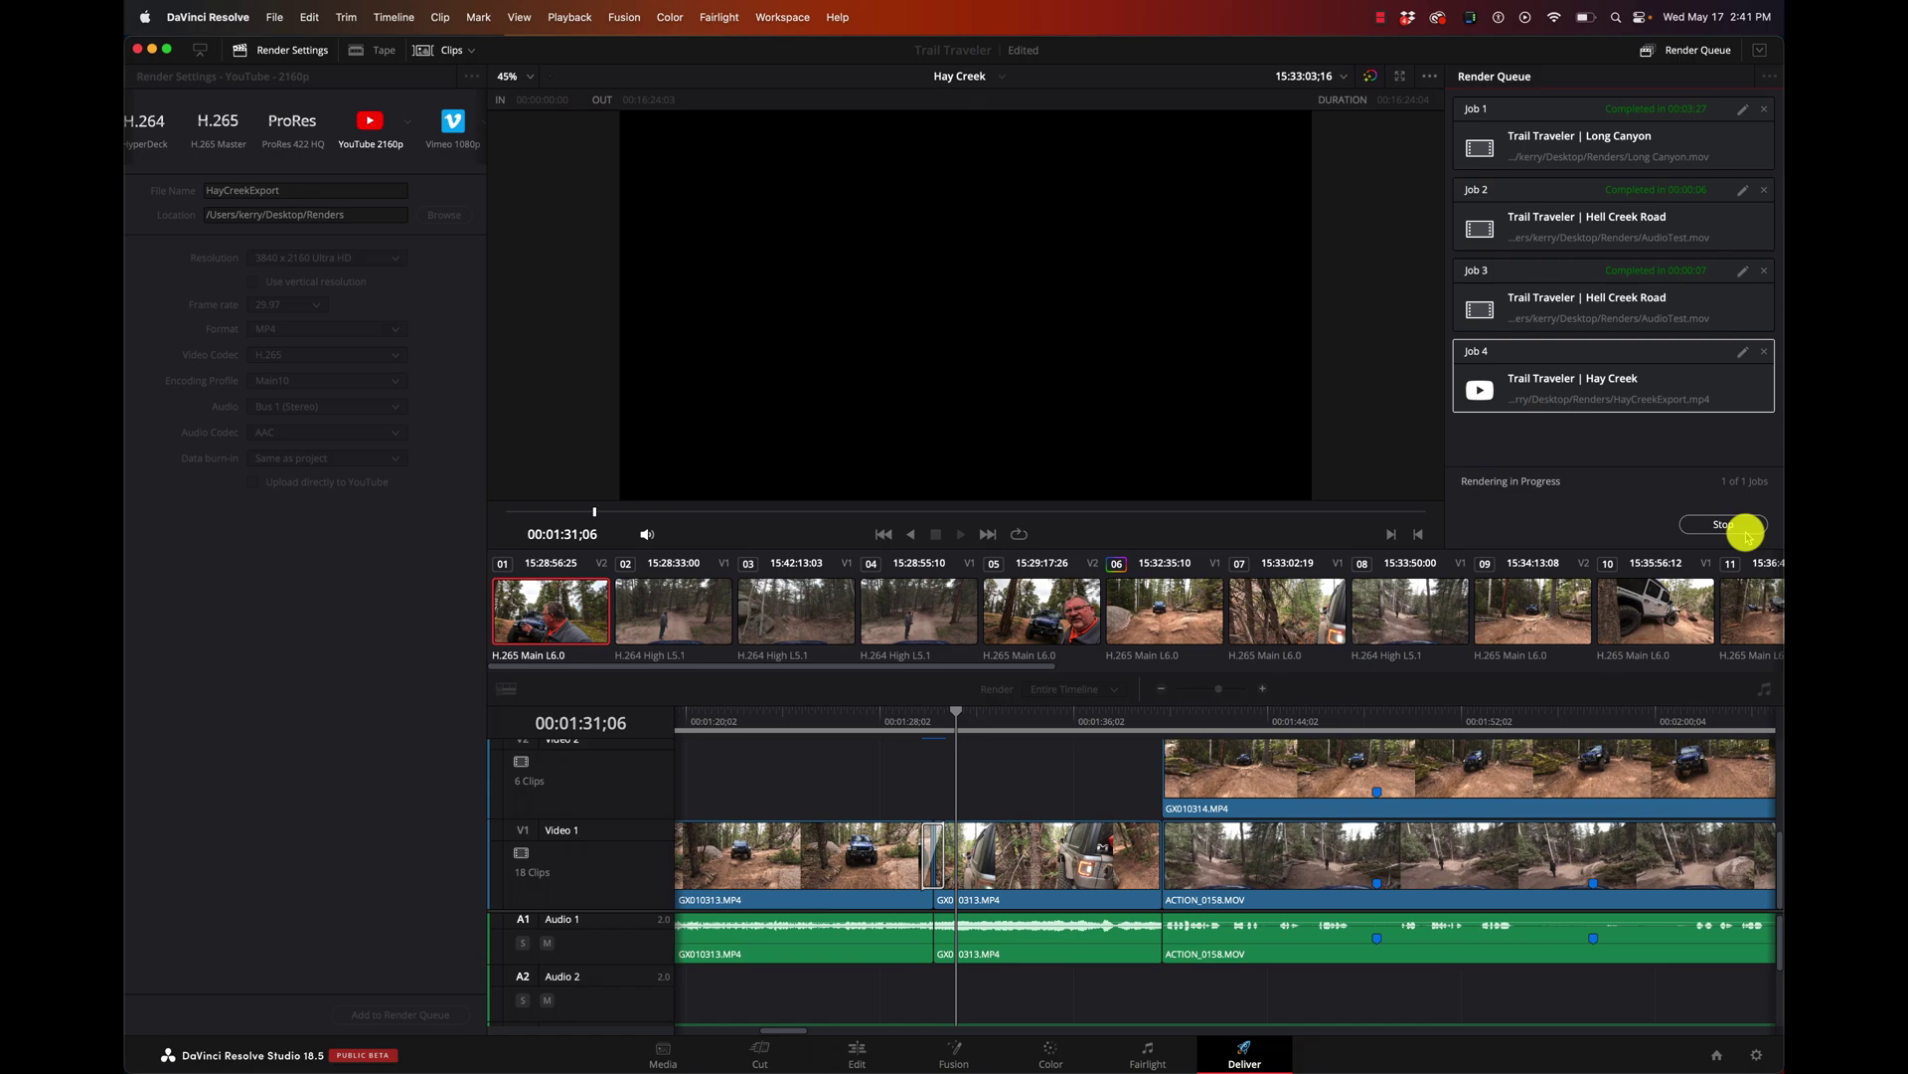